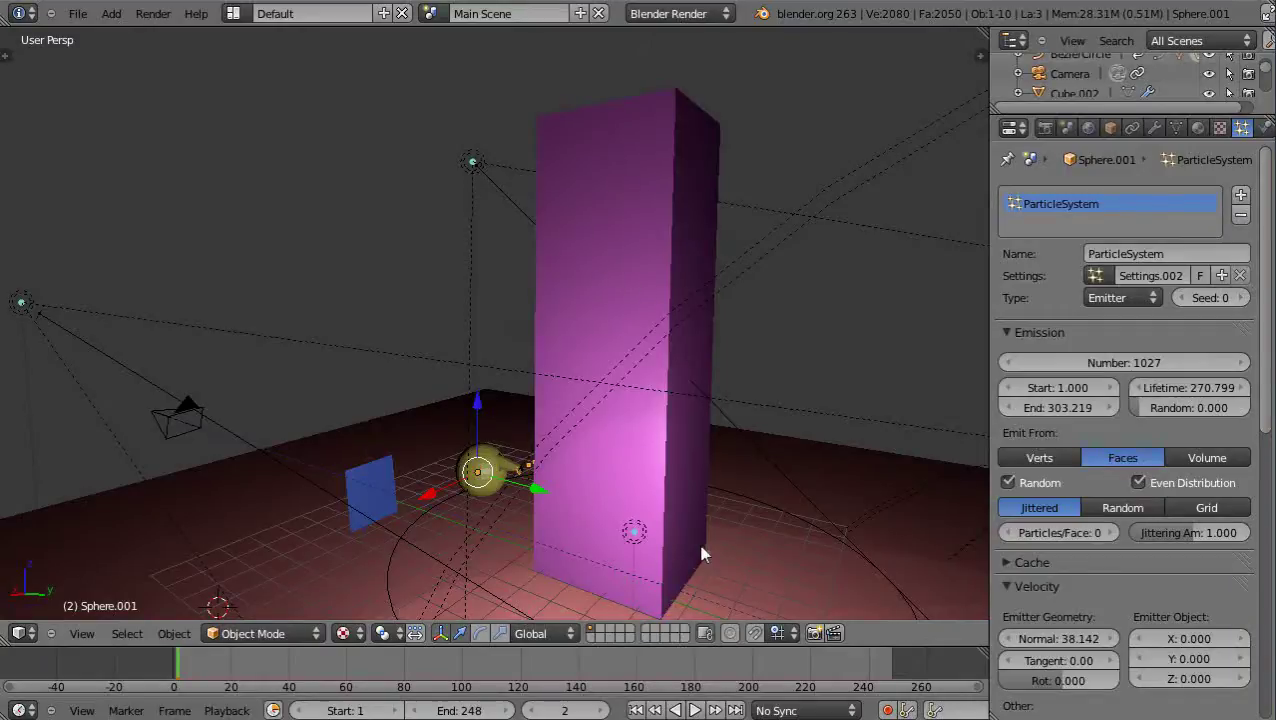
Send the small blue plane to a hidden layer with M.
{"action": "scroll", "coordinate": [704, 553], "scroll_direction": "down", "scroll_amount": 3}
{"action": "scroll", "coordinate": [704, 553], "scroll_direction": "up", "scroll_amount": 2}
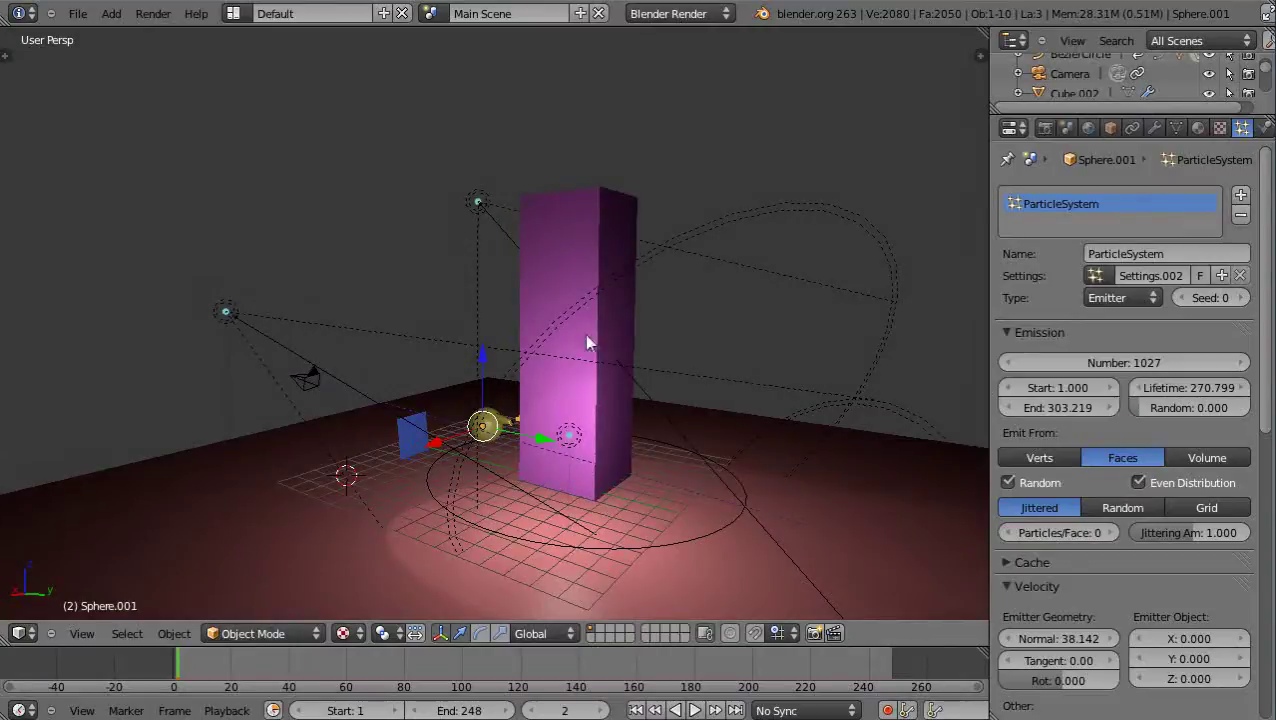
{"action": "scroll", "coordinate": [836, 496], "scroll_direction": "up", "scroll_amount": 3}
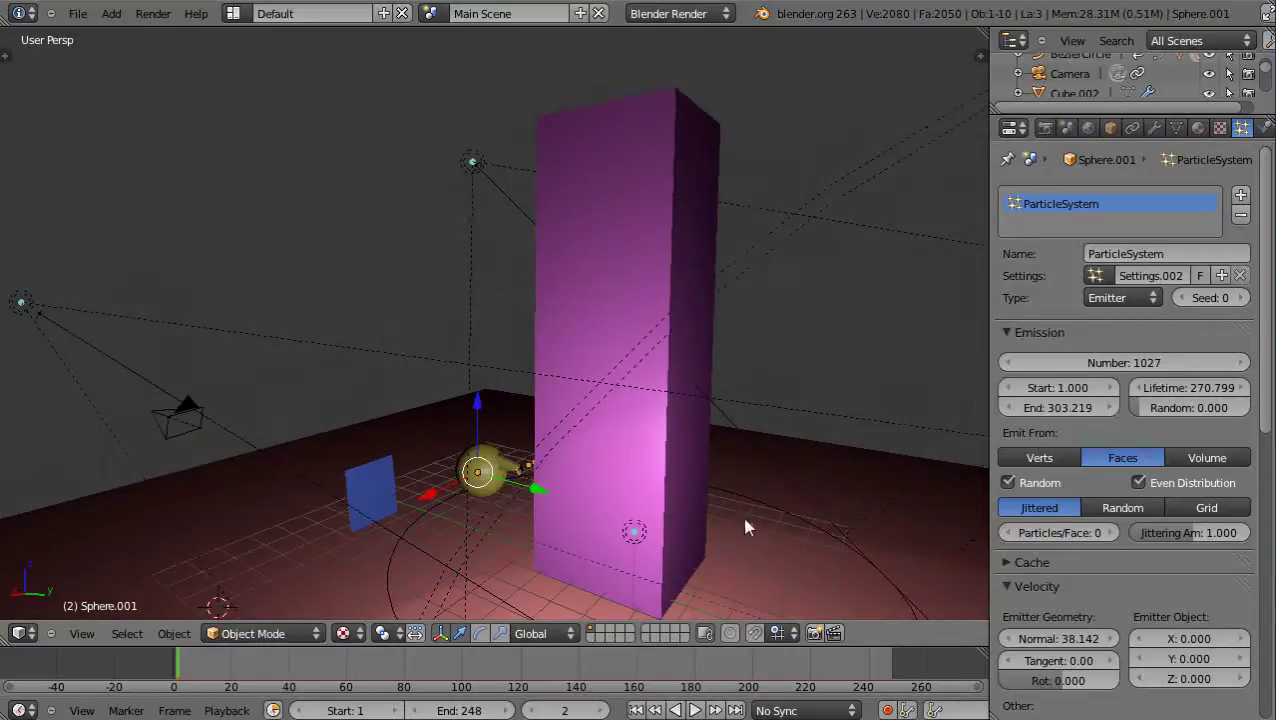
{"action": "scroll", "coordinate": [745, 528], "scroll_direction": "down", "scroll_amount": 2}
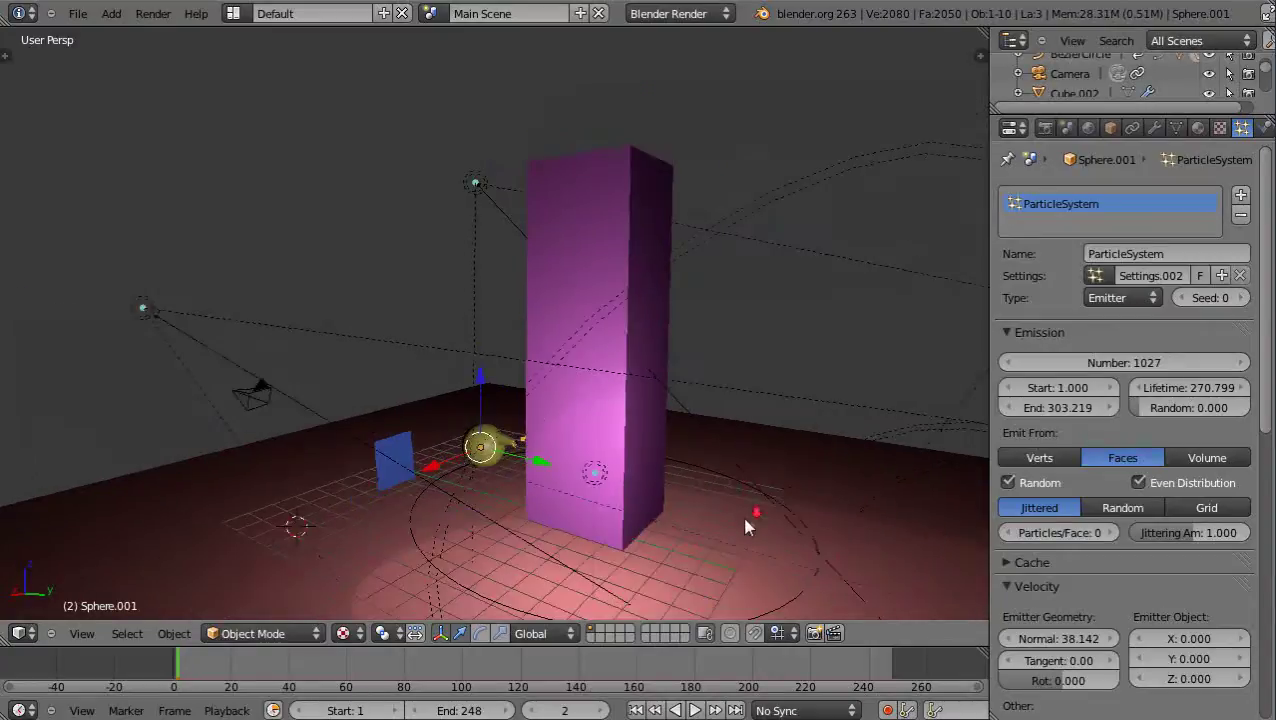
{"action": "right_click", "coordinate": [385, 484]}
{"action": "key", "text": "m"}
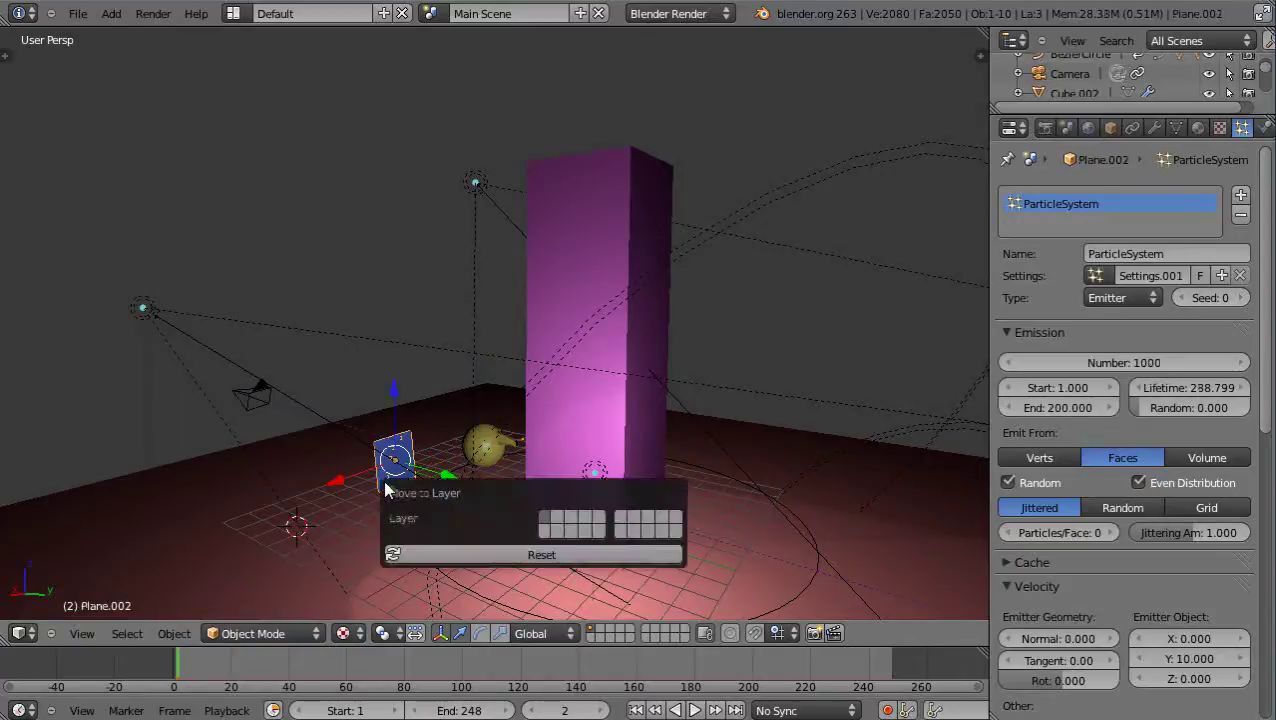
{"action": "left_click", "coordinate": [556, 522]}
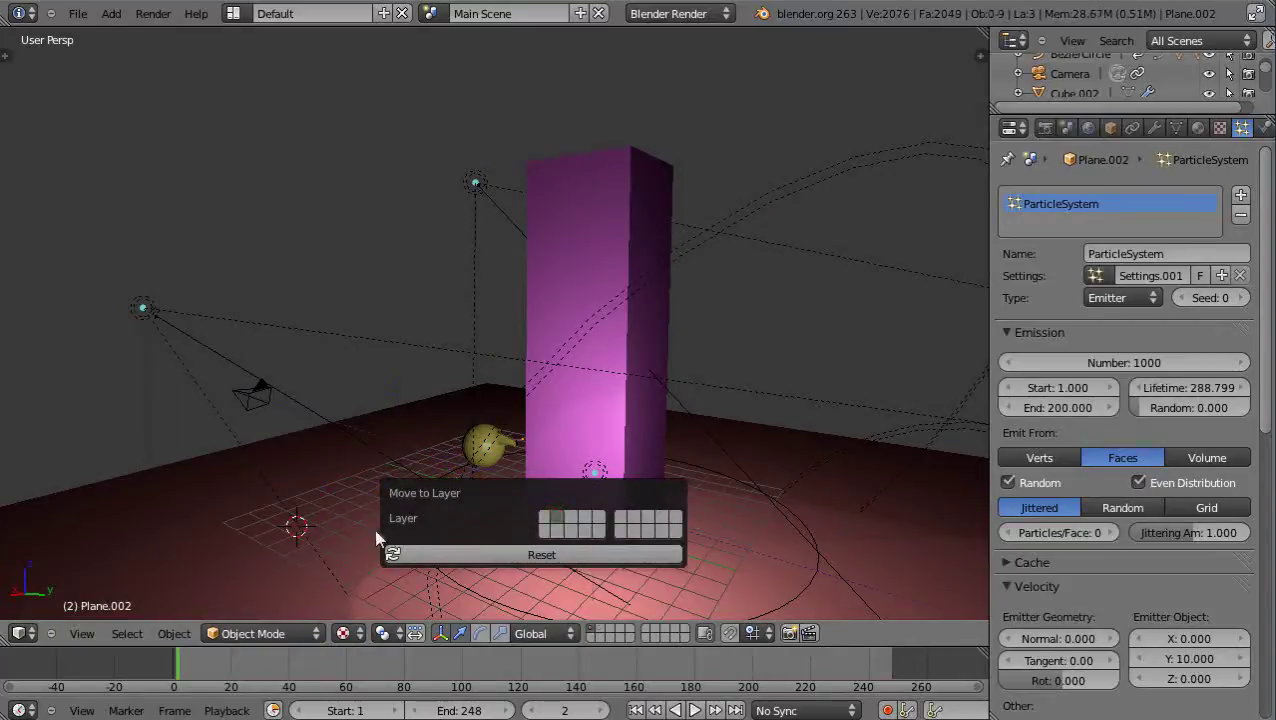
Inspect the scene by selecting the spot lamps, yellow sphere and tower while orbiting.
{"action": "right_click", "coordinate": [479, 452]}
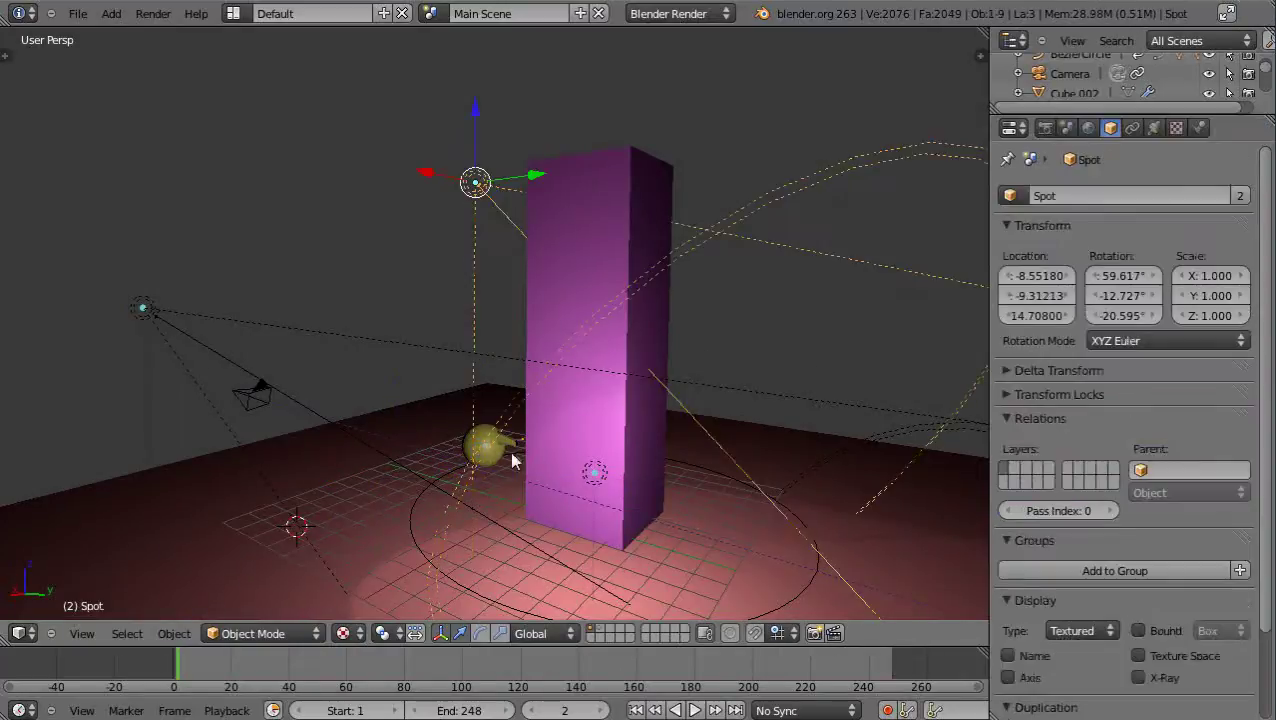
{"action": "right_click", "coordinate": [498, 448]}
{"action": "right_click", "coordinate": [578, 445]}
{"action": "scroll", "coordinate": [558, 495], "scroll_direction": "up", "scroll_amount": 2}
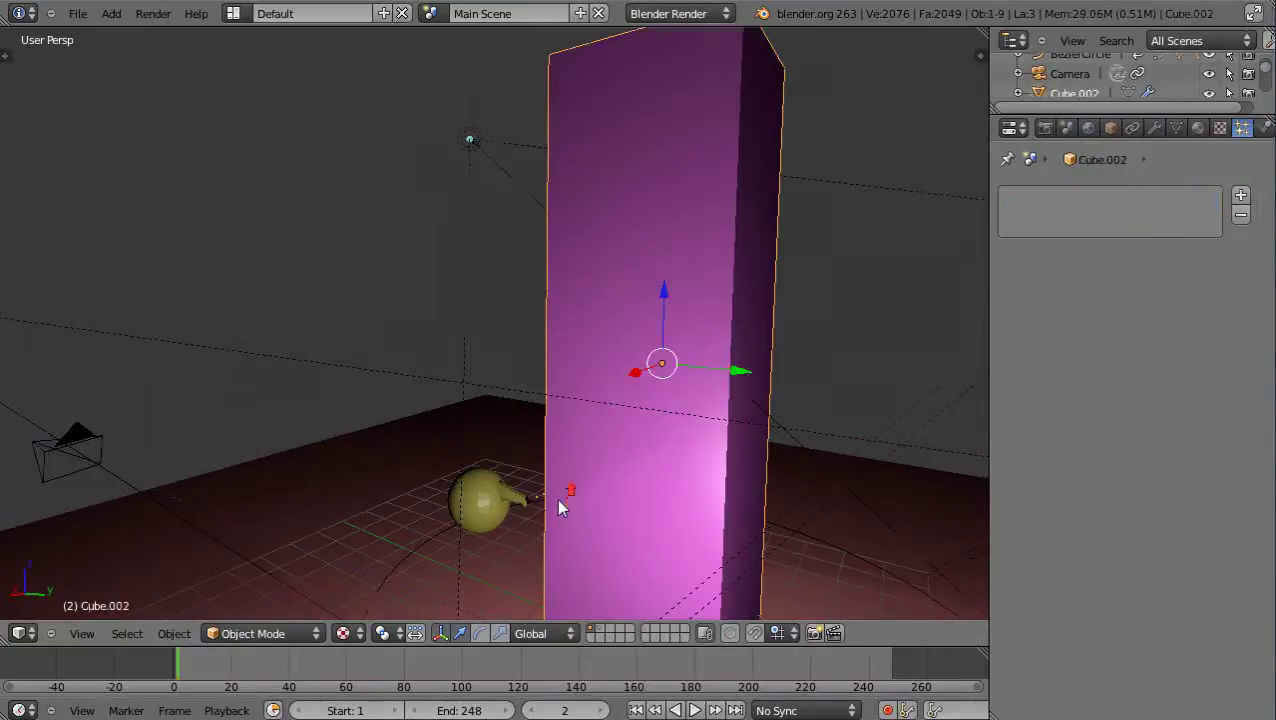
{"action": "scroll", "coordinate": [556, 505], "scroll_direction": "down", "scroll_amount": 3}
{"action": "middle_click_drag", "start_coordinate": [555, 513], "coordinate": [598, 507]}
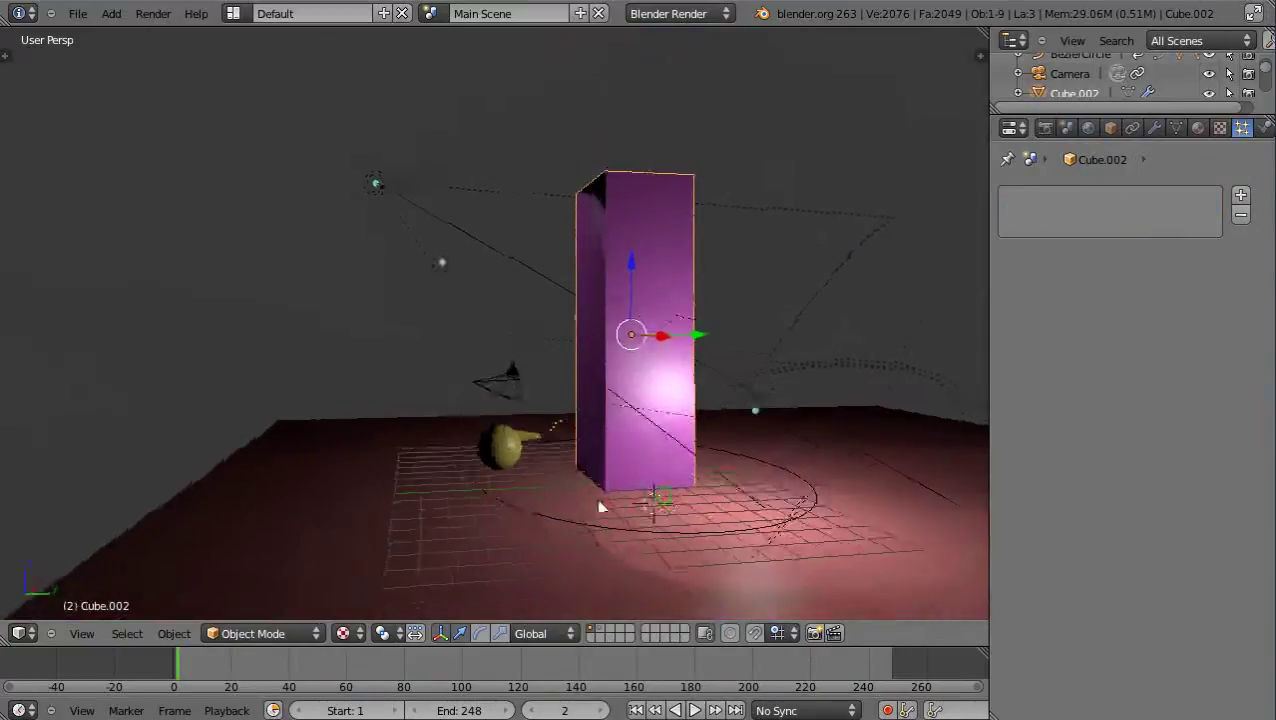
{"action": "scroll", "coordinate": [598, 507], "scroll_direction": "up", "scroll_amount": 3}
{"action": "right_click", "coordinate": [513, 546]}
{"action": "right_click", "coordinate": [512, 543]}
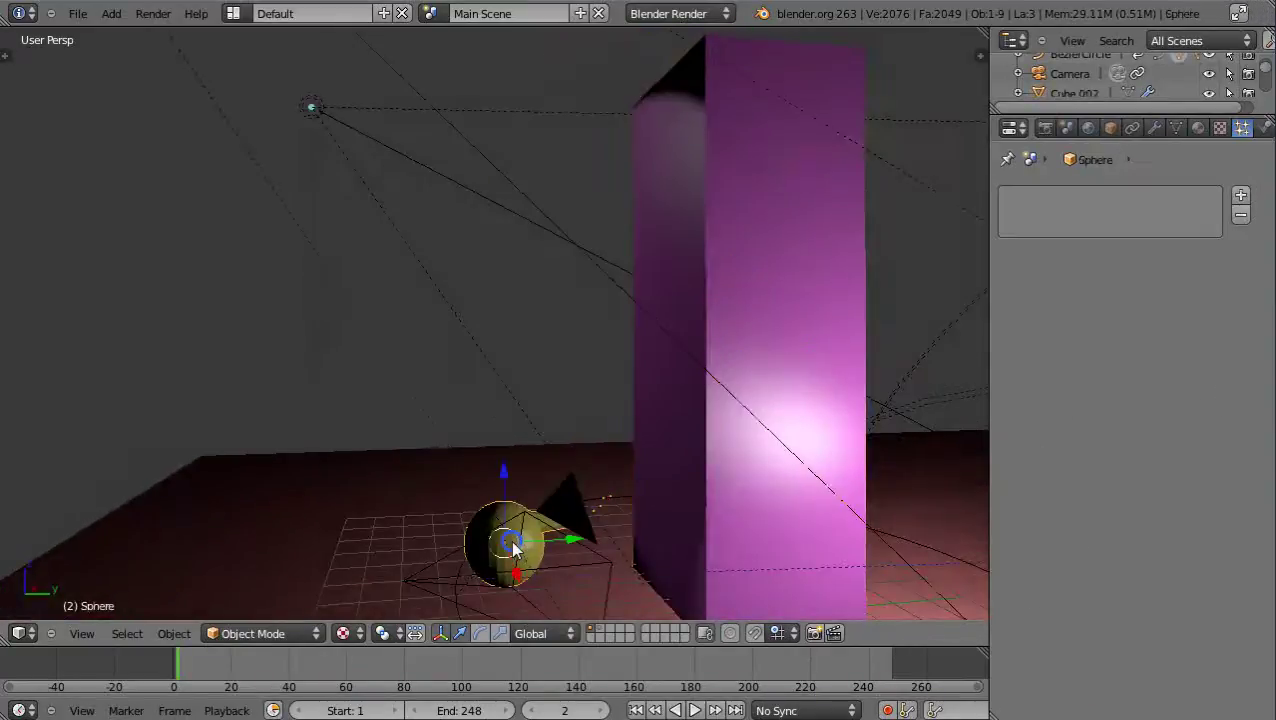
{"action": "middle_click_drag", "start_coordinate": [515, 548], "coordinate": [545, 541]}
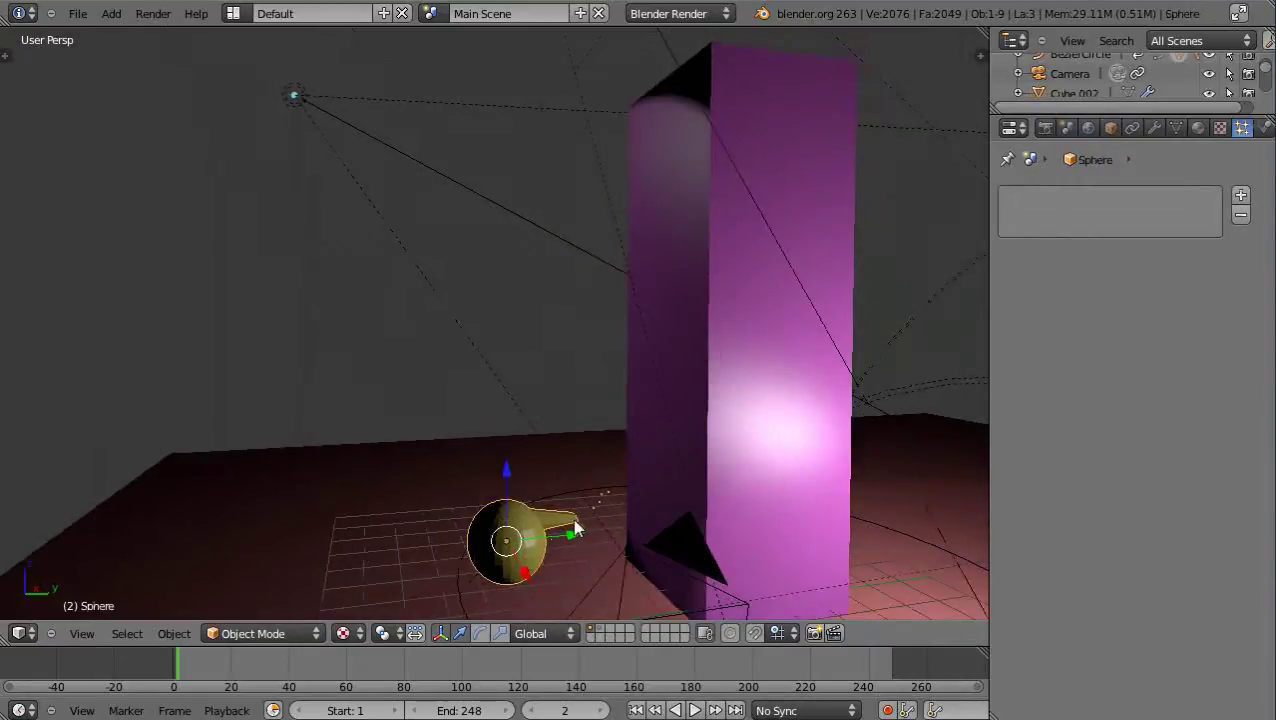
Select the floor plane, cancel moving it, then select the particle sphere Sphere.001.
{"action": "right_click", "coordinate": [574, 524]}
{"action": "key", "text": "g"}
{"action": "right_click", "coordinate": [469, 523]}
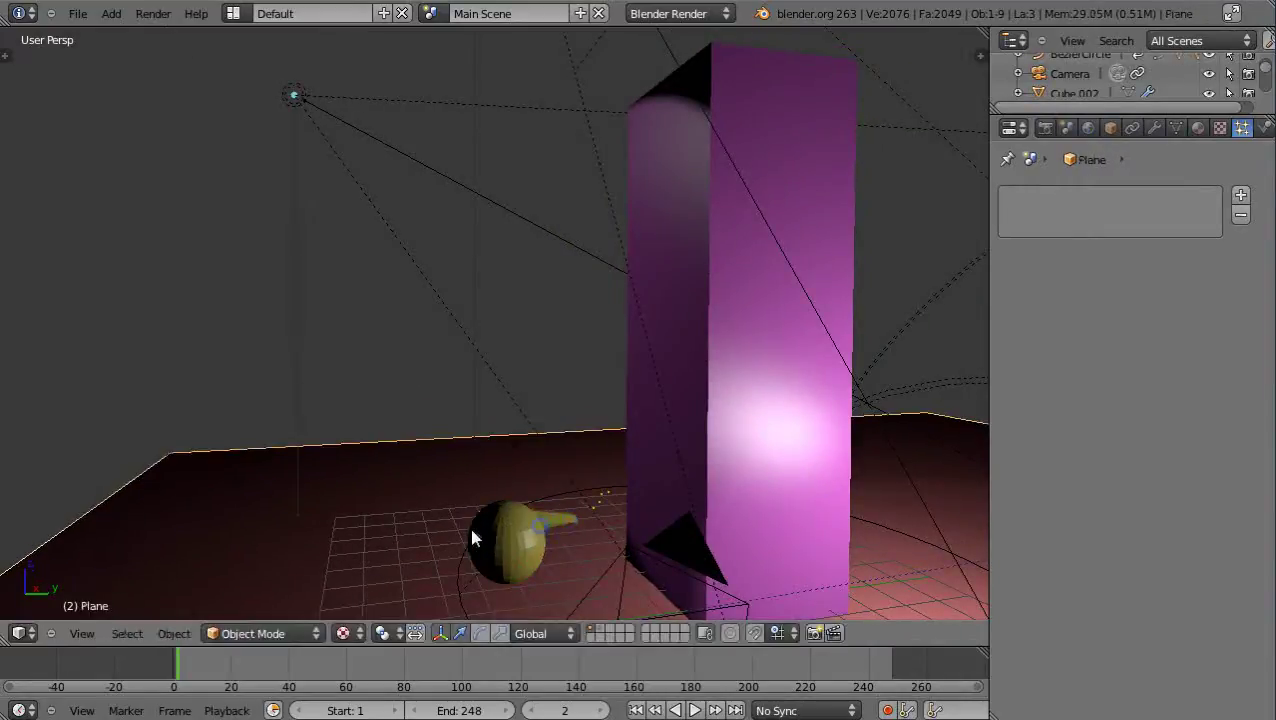
{"action": "right_click", "coordinate": [513, 535]}
{"action": "middle_click_drag", "start_coordinate": [577, 575], "coordinate": [446, 576]}
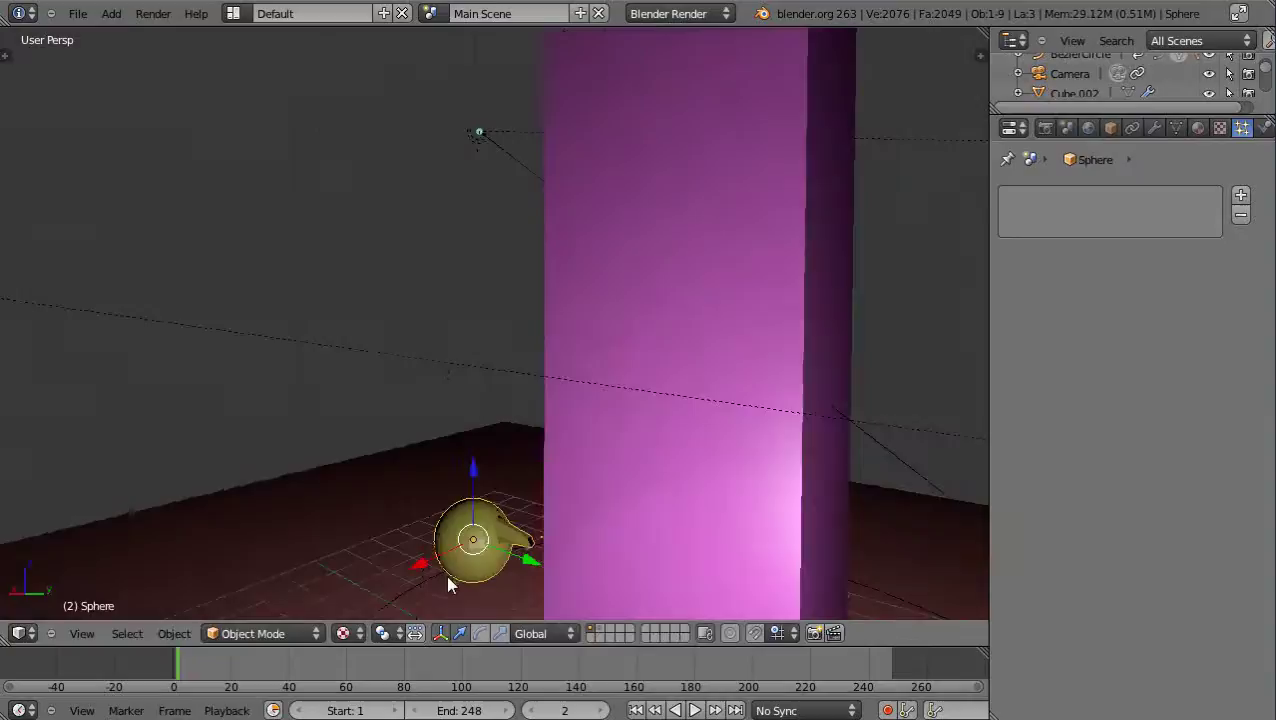
{"action": "right_click", "coordinate": [531, 552]}
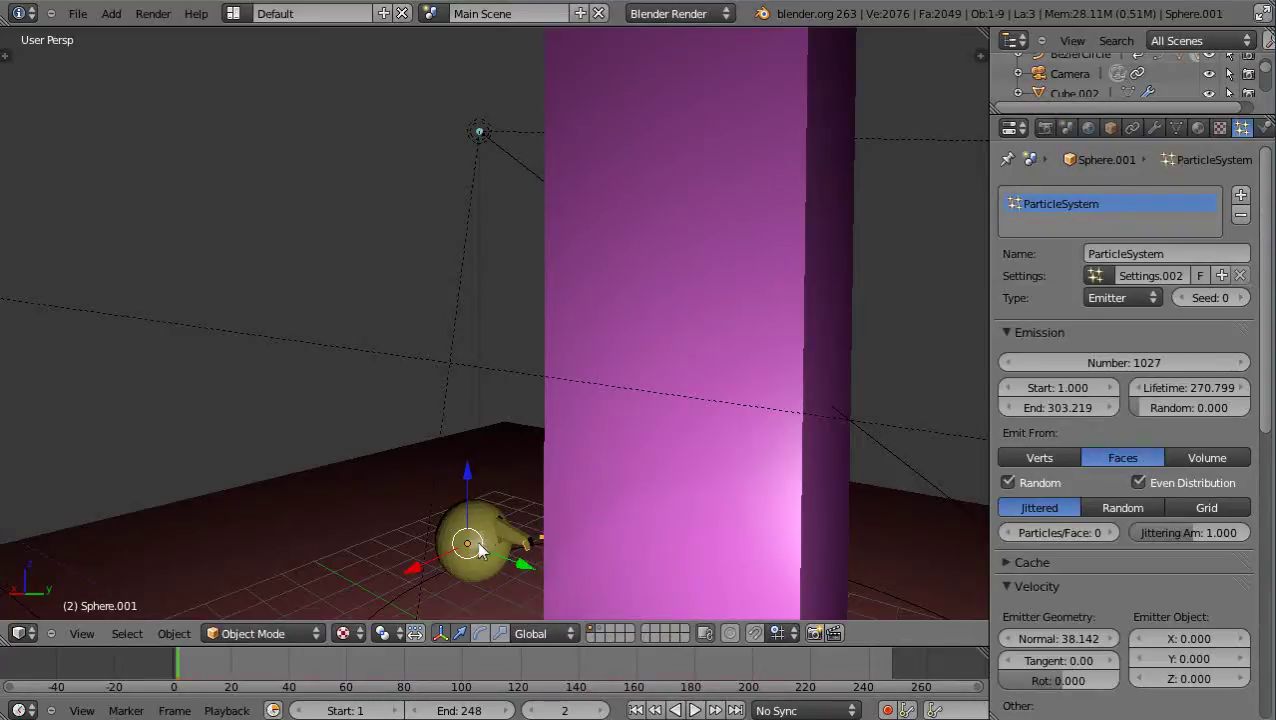
{"action": "scroll", "coordinate": [478, 578], "scroll_direction": "up", "scroll_amount": 3}
{"action": "scroll", "coordinate": [478, 578], "scroll_direction": "down", "scroll_amount": 3}
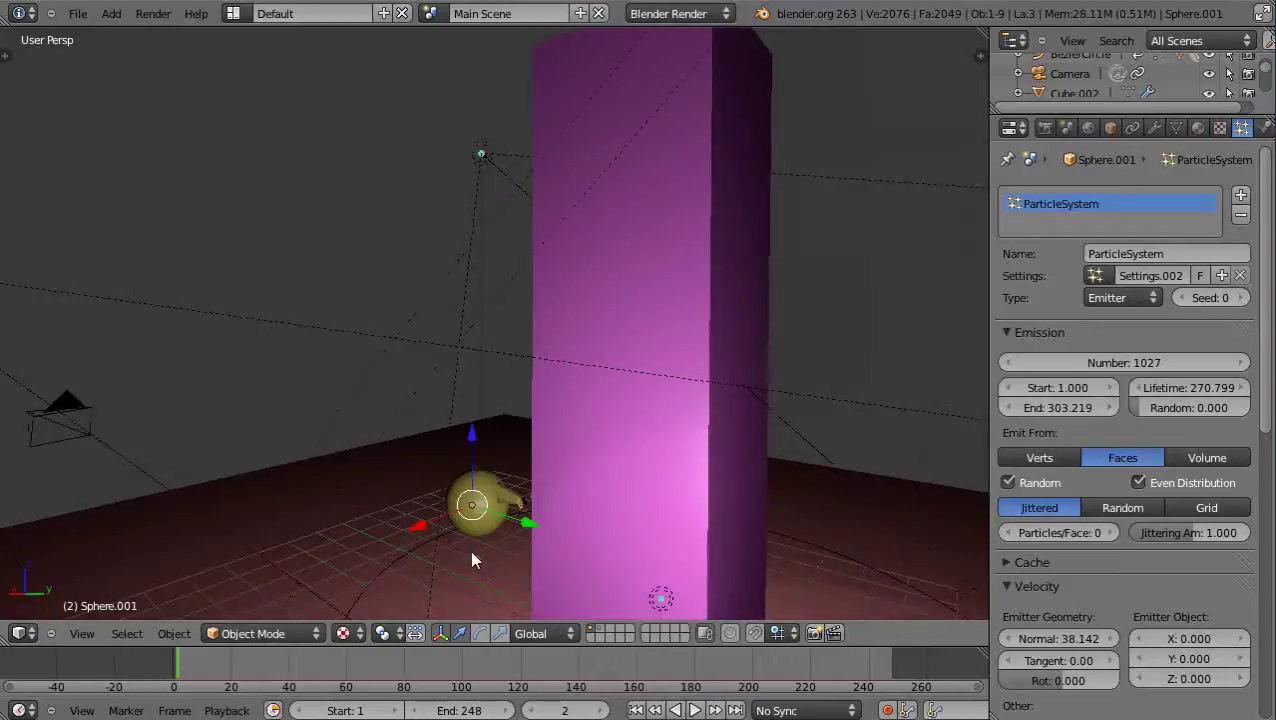
{"action": "scroll", "coordinate": [490, 464], "scroll_direction": "down", "scroll_amount": 5}
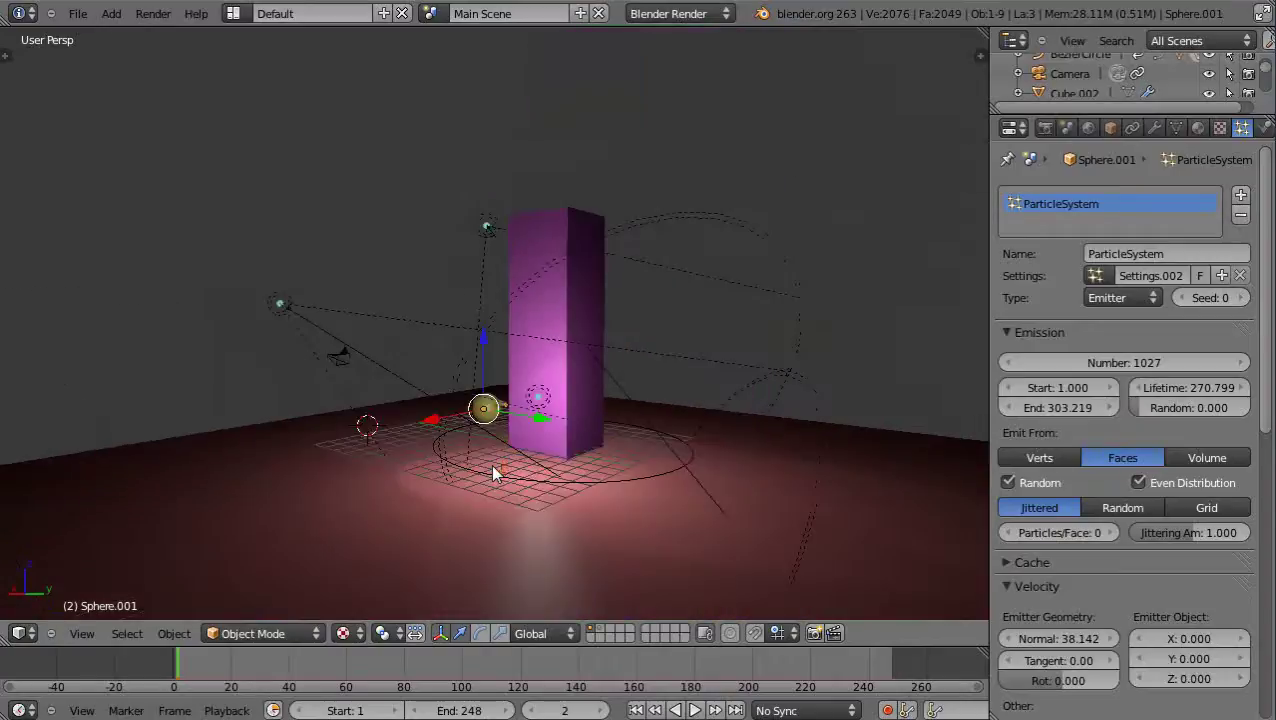
{"action": "scroll", "coordinate": [492, 466], "scroll_direction": "up", "scroll_amount": 2}
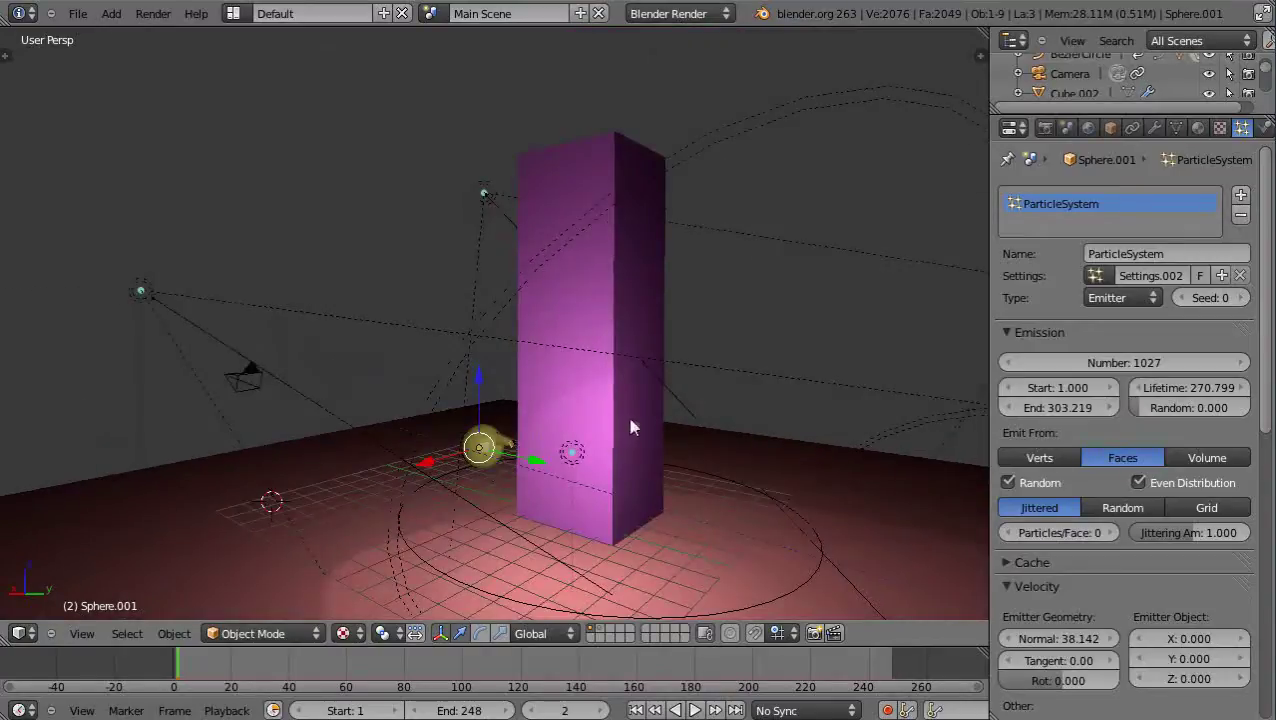
Delete the plain Sphere, the particle sphere Sphere.001 and the BezierCircle one by one.
{"action": "right_click", "coordinate": [490, 456]}
{"action": "key", "text": "x"}
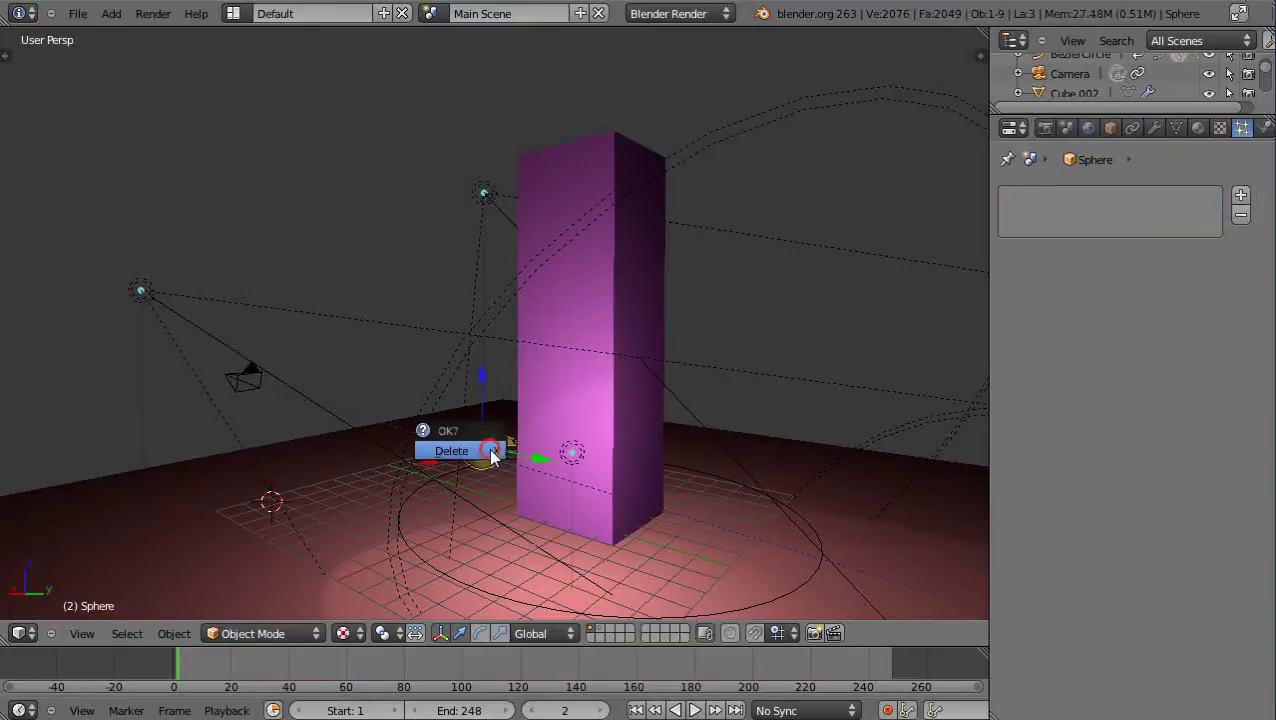
{"action": "left_click", "coordinate": [490, 452]}
{"action": "right_click", "coordinate": [508, 450]}
{"action": "key", "text": "x"}
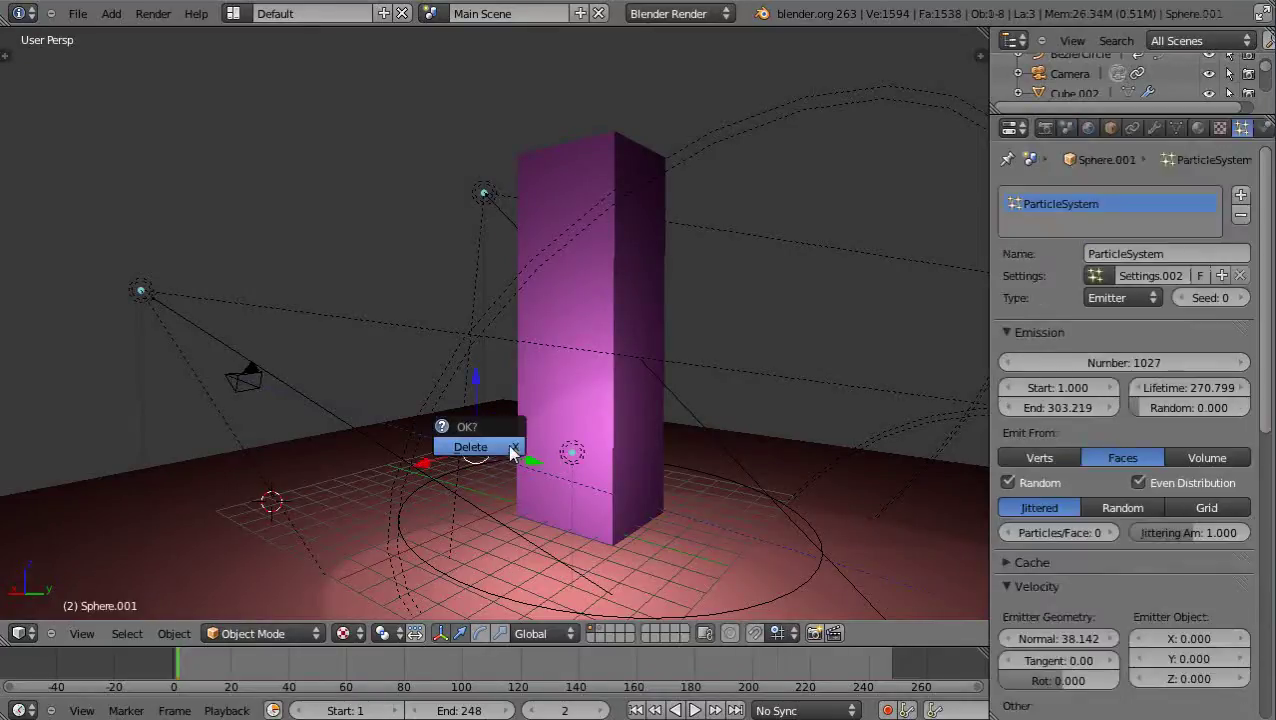
{"action": "left_click", "coordinate": [478, 447]}
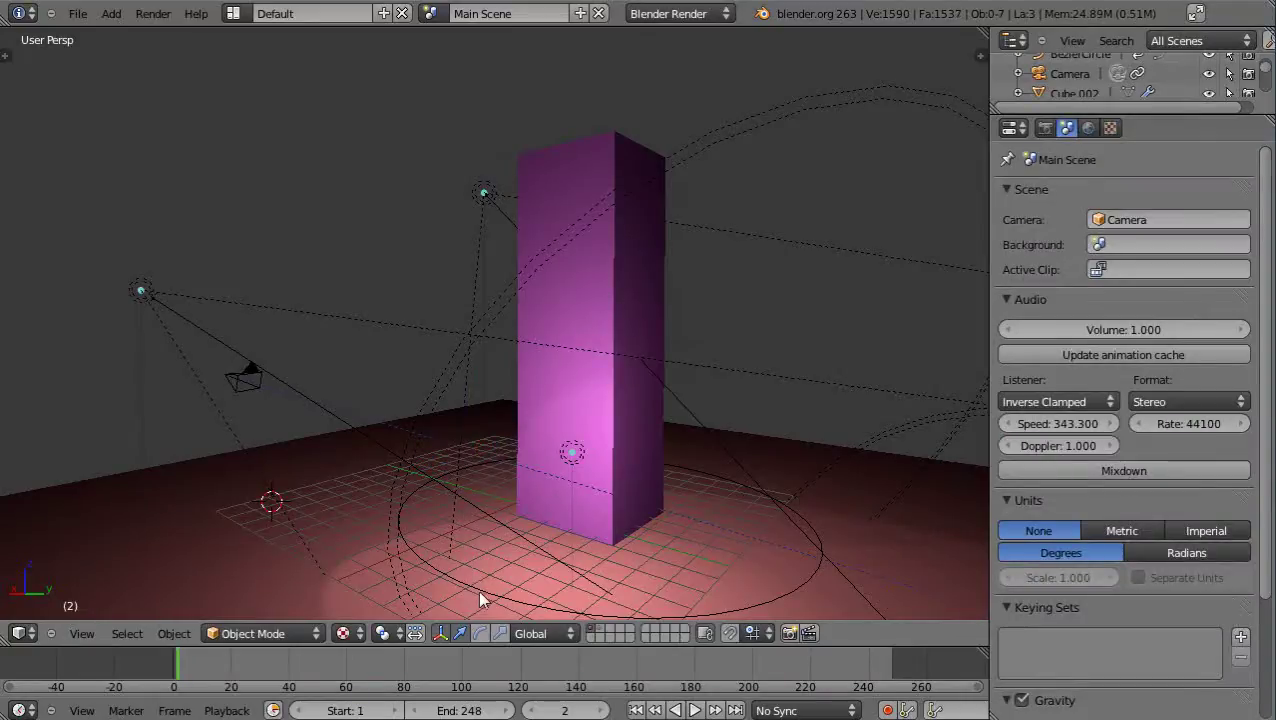
{"action": "right_click", "coordinate": [480, 596]}
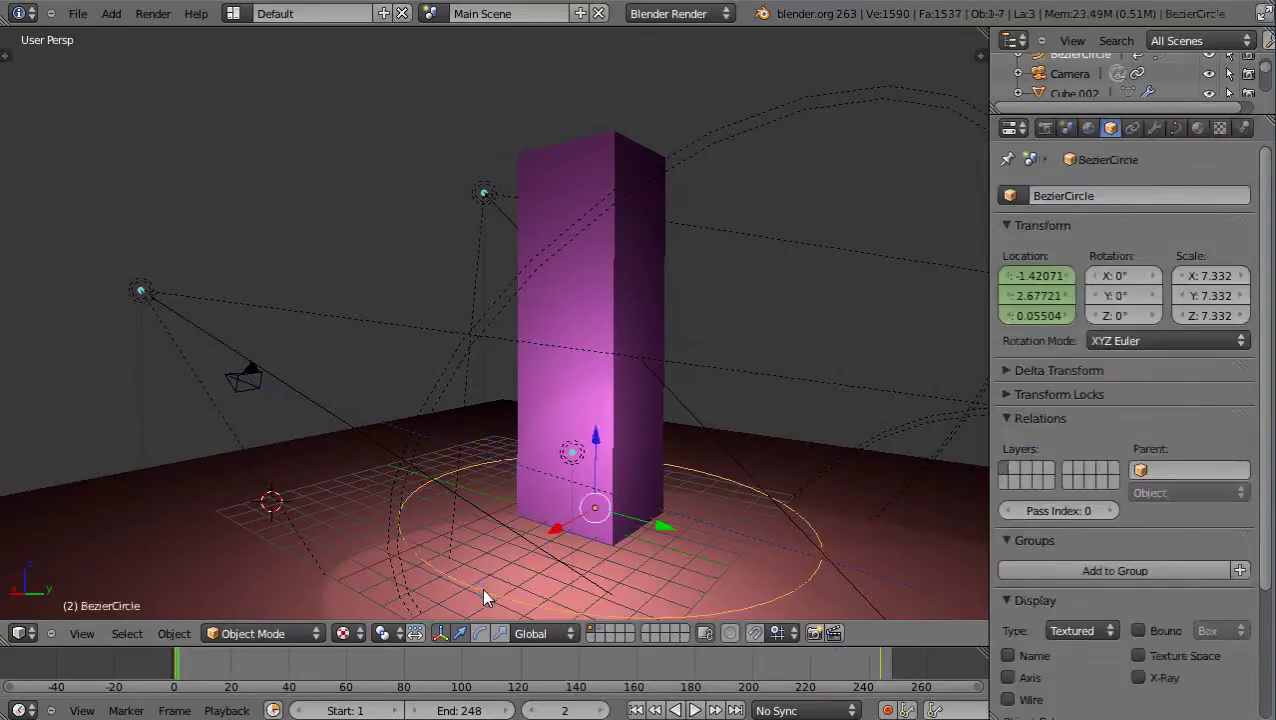
{"action": "key", "text": "x"}
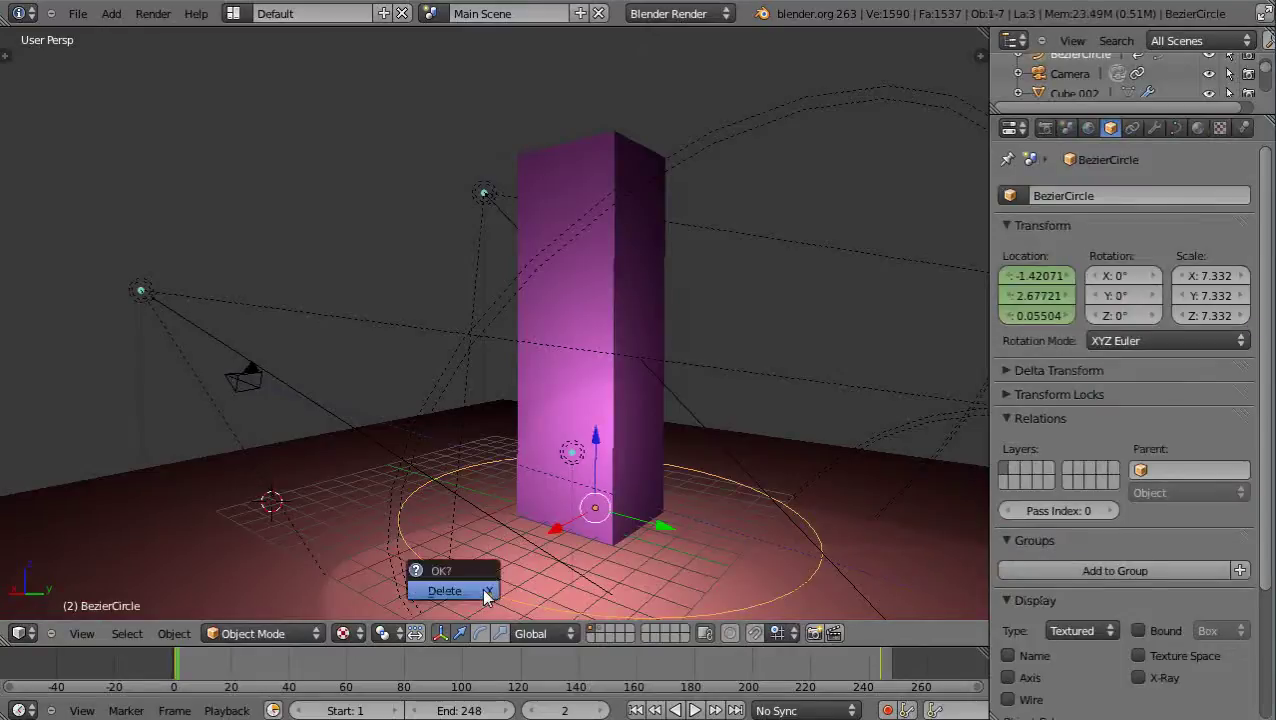
{"action": "left_click", "coordinate": [445, 591]}
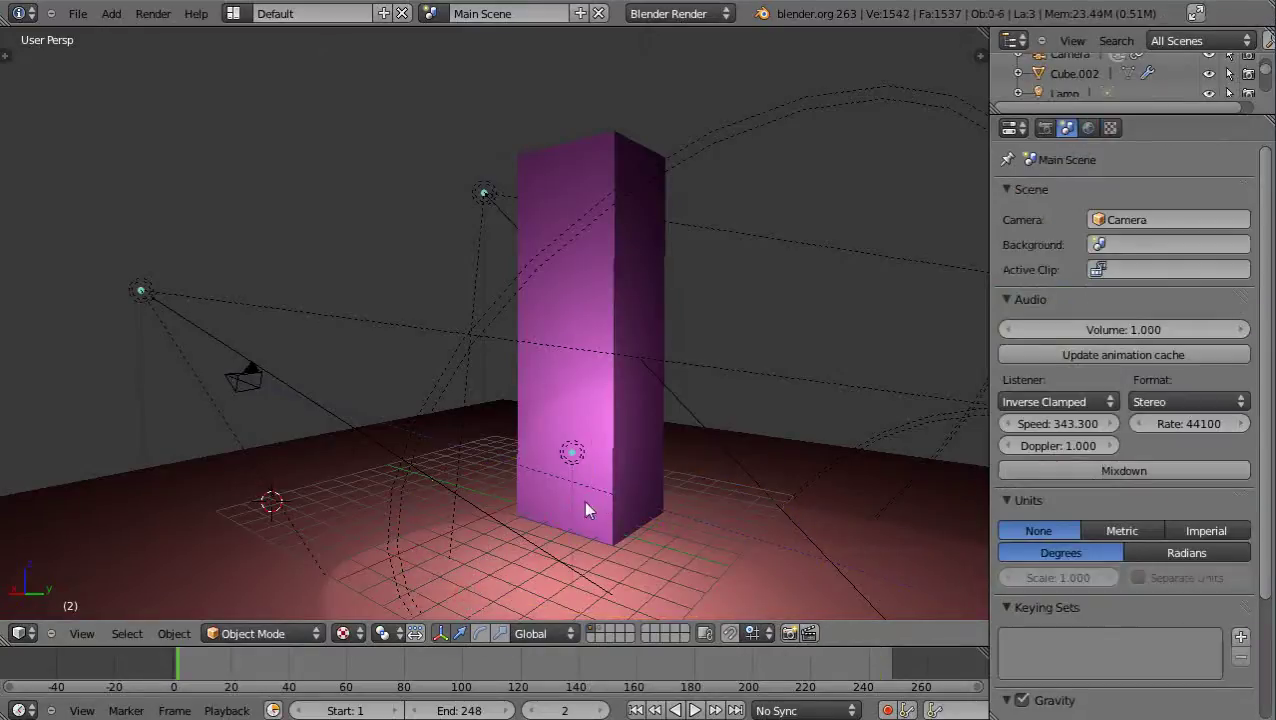
Add a new Bezier circle and enlarge it to about five times size.
{"action": "scroll", "coordinate": [596, 480], "scroll_direction": "up", "scroll_amount": 1}
{"action": "scroll", "coordinate": [592, 490], "scroll_direction": "down", "scroll_amount": 1}
{"action": "key", "text": "shift+a"}
{"action": "mouse_move", "coordinate": [557, 438]}
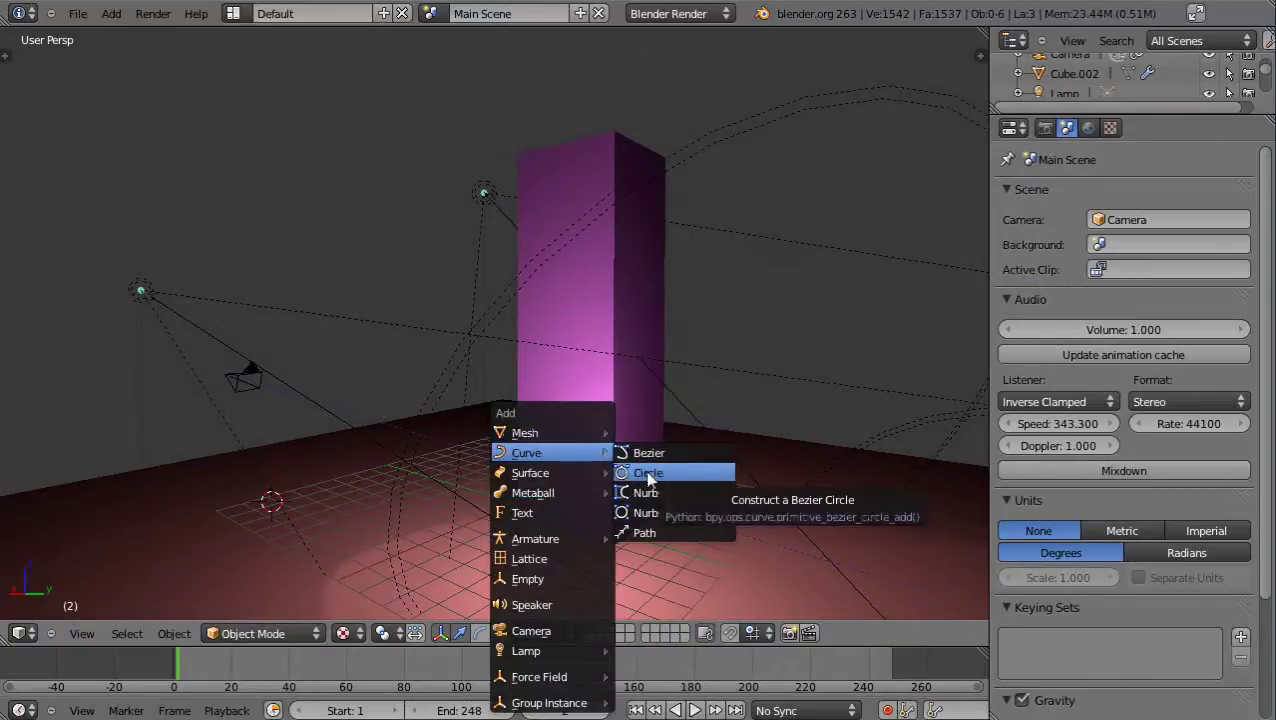
{"action": "left_click", "coordinate": [650, 476]}
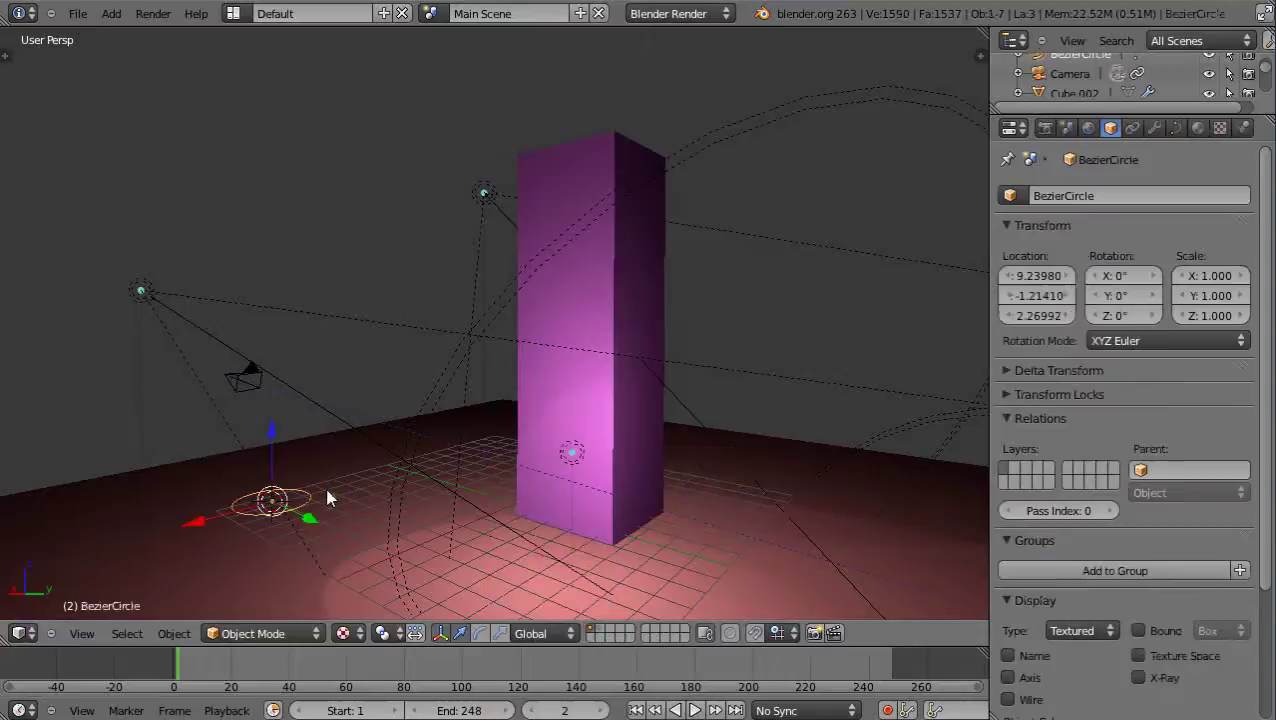
{"action": "key", "text": "s"}
{"action": "left_click", "coordinate": [549, 541]}
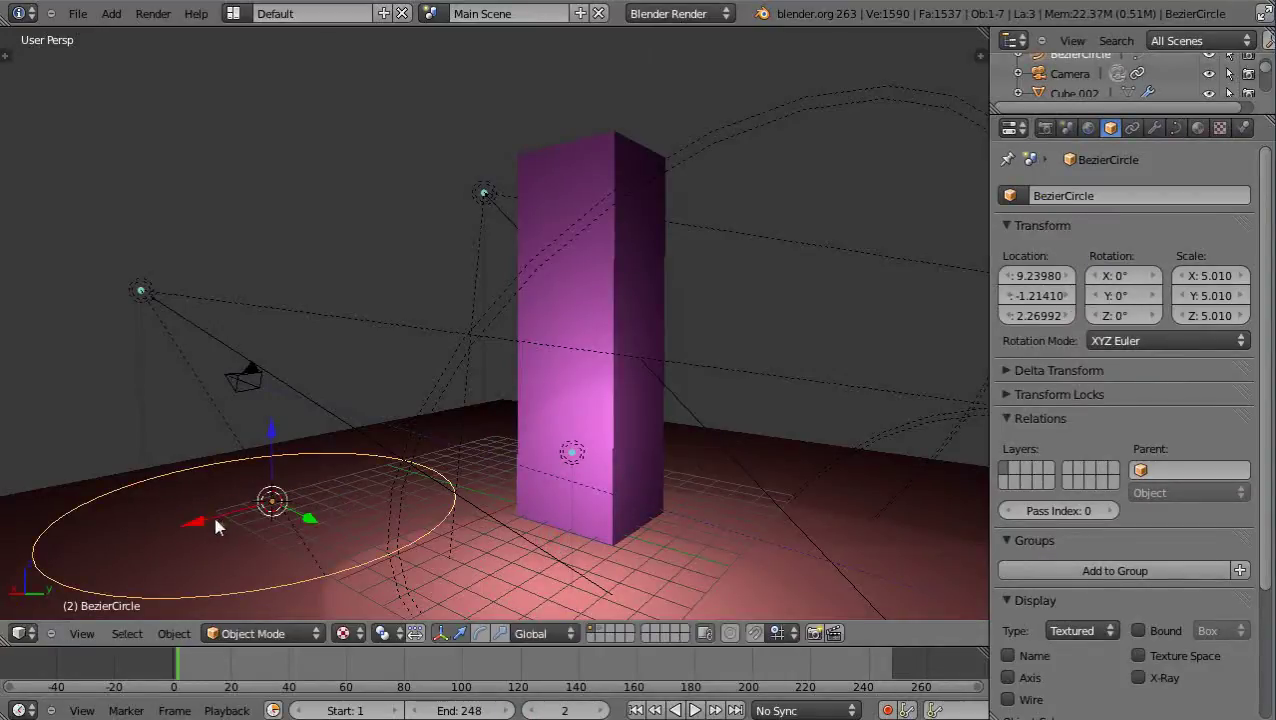
Move the circle flat onto the tower base and scale it to 6.054.
{"action": "key", "text": "g"}
{"action": "key", "text": "shift+z"}
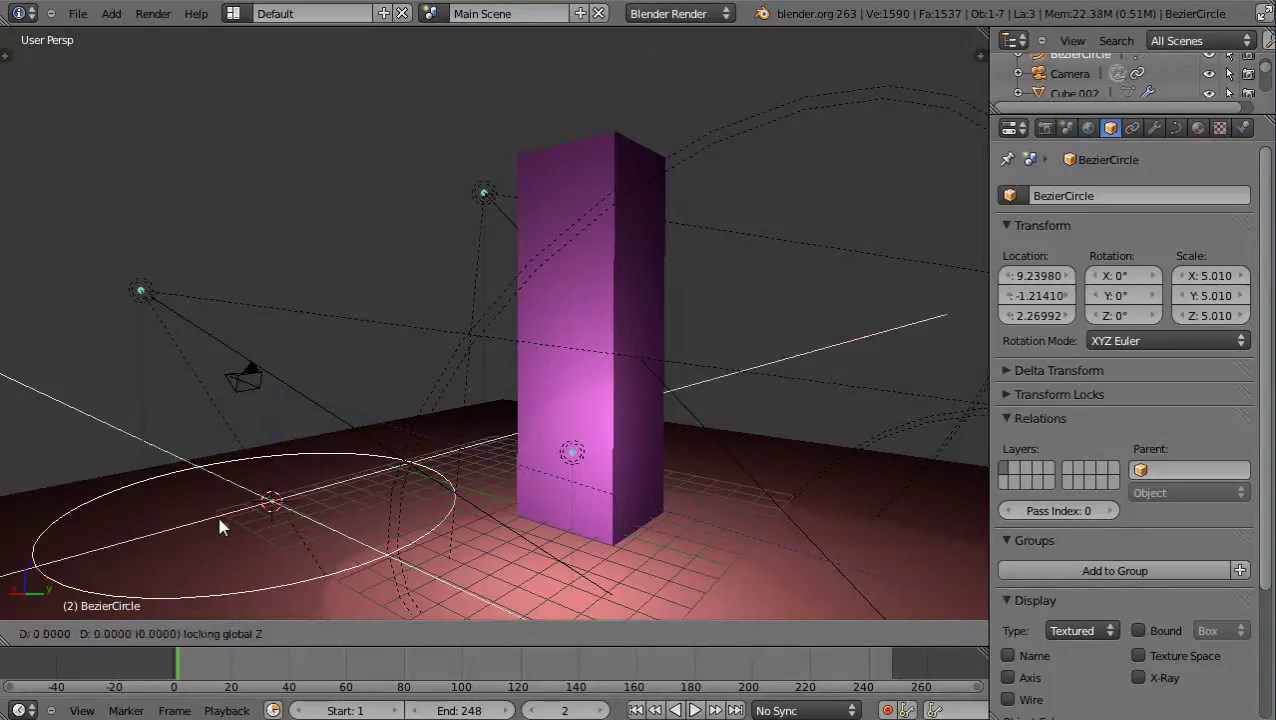
{"action": "left_click", "coordinate": [523, 517]}
{"action": "key", "text": "s"}
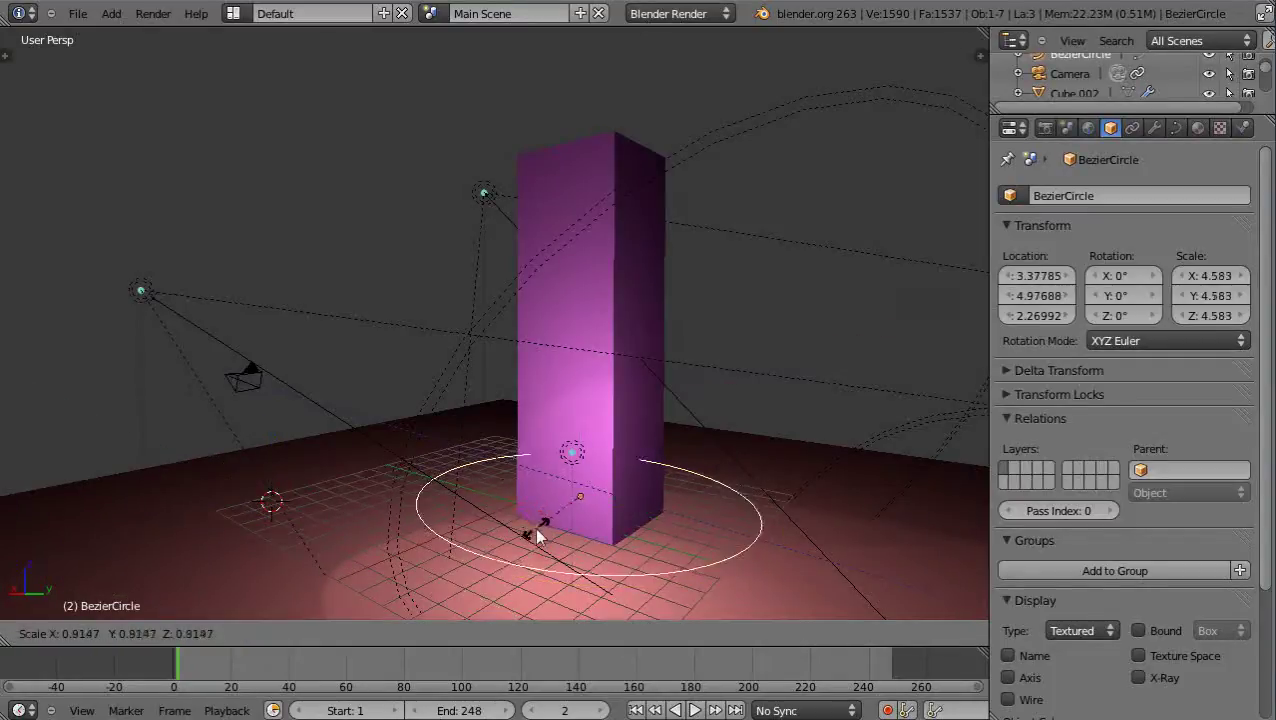
{"action": "left_click", "coordinate": [511, 520]}
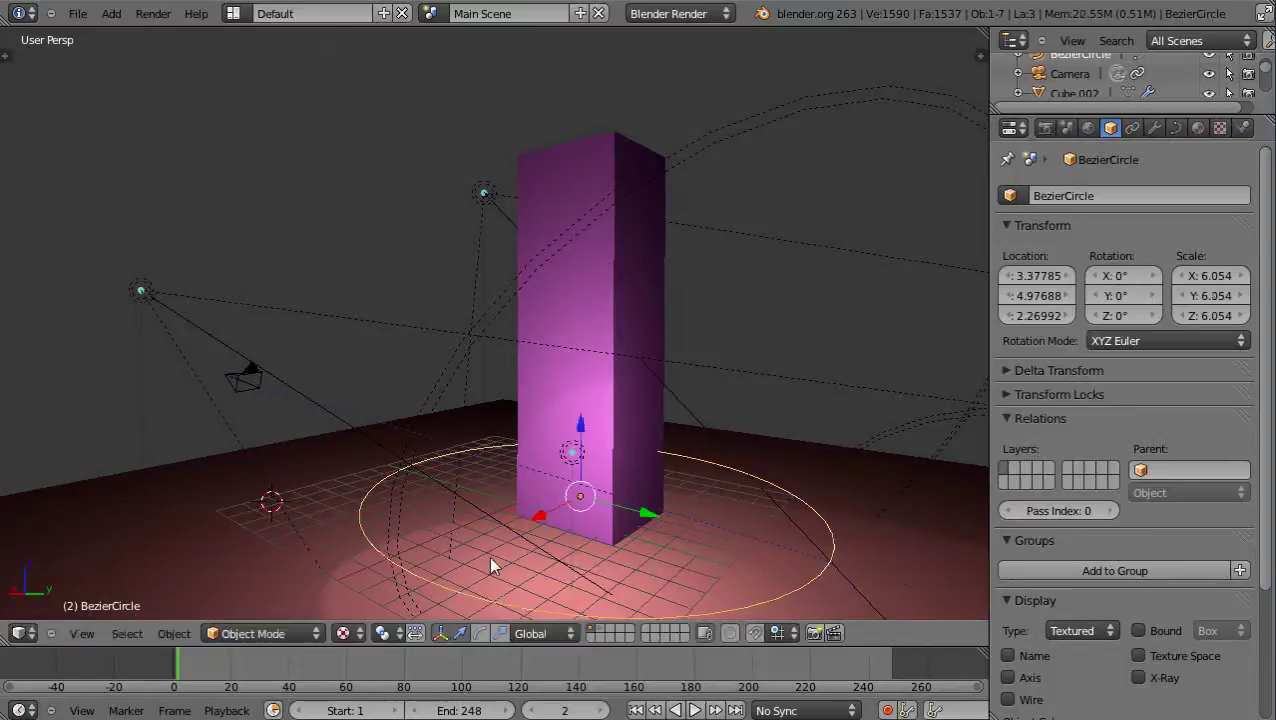
{"action": "middle_click_drag", "start_coordinate": [488, 555], "coordinate": [557, 562]}
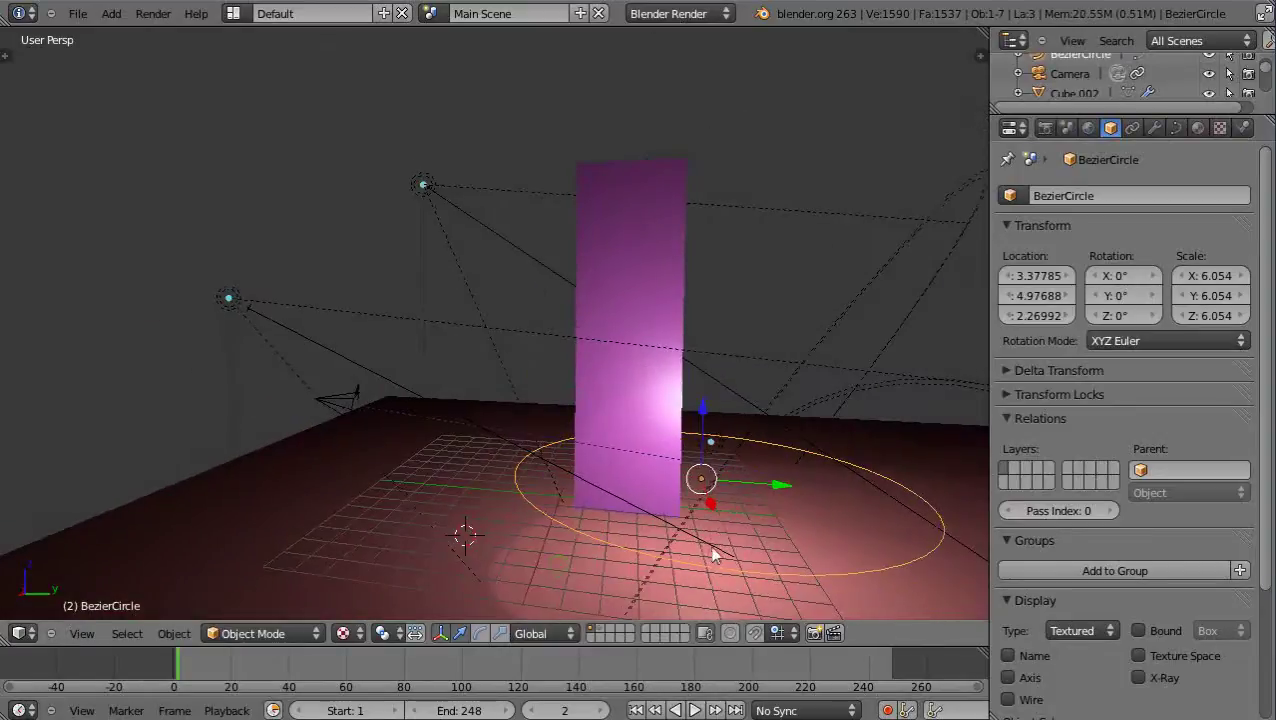
In top view, move the Bezier circle to 3.99049, 3.08791, 2.26992.
{"action": "key", "text": "KP_7"}
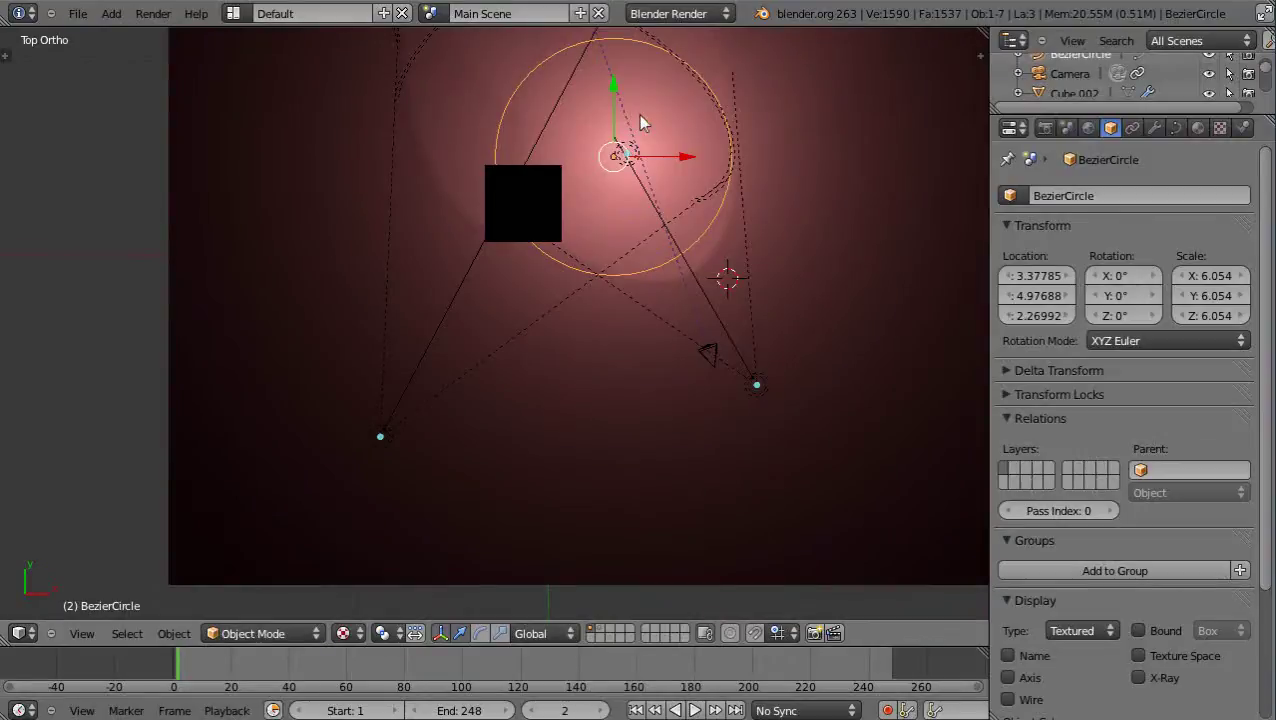
{"action": "key", "text": "g"}
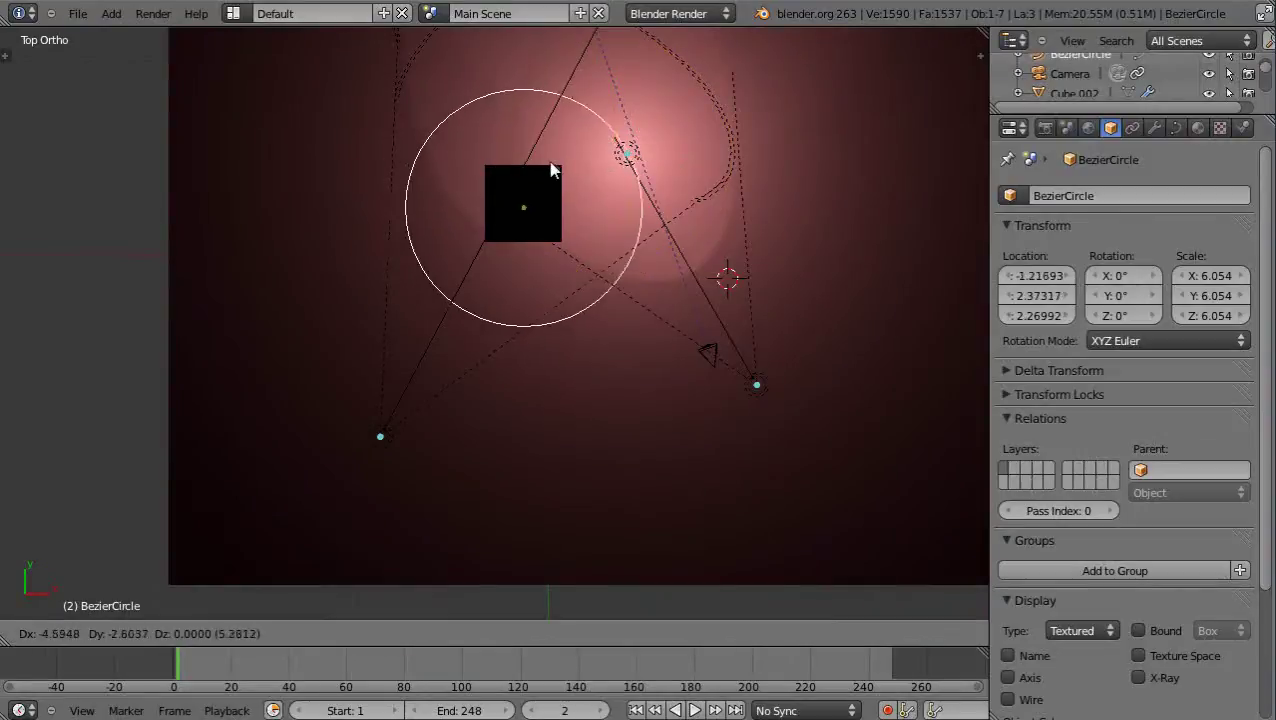
{"action": "left_click", "coordinate": [652, 162]}
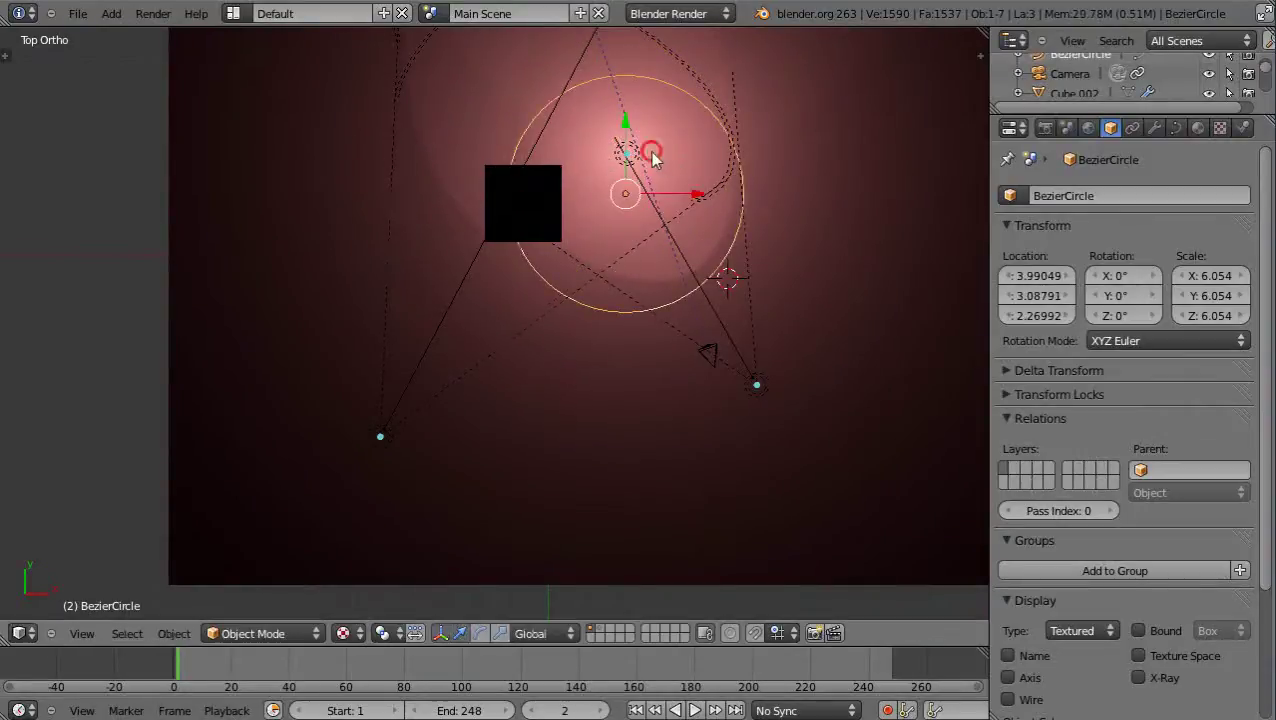
Shift the tall block Cube.002 along X and Y to centre it in the circle.
{"action": "right_click", "coordinate": [539, 204]}
{"action": "key", "text": "g"}
{"action": "key", "text": "x"}
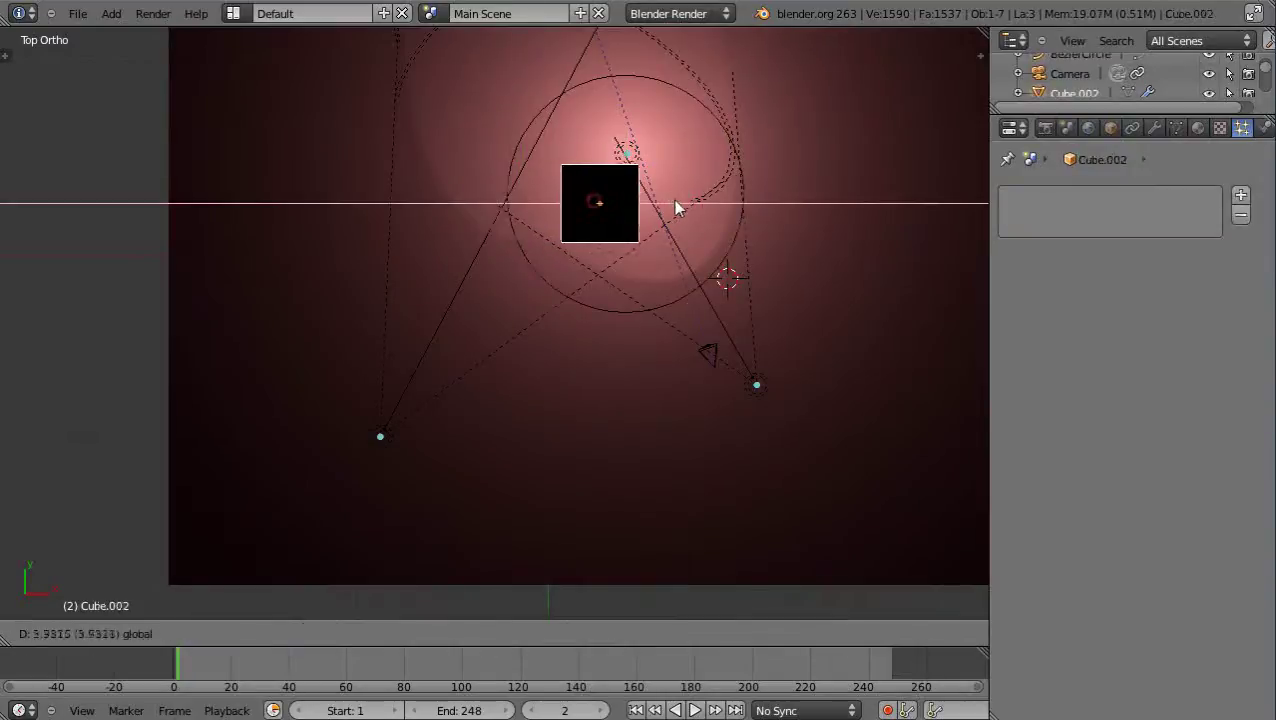
{"action": "left_click", "coordinate": [697, 188]}
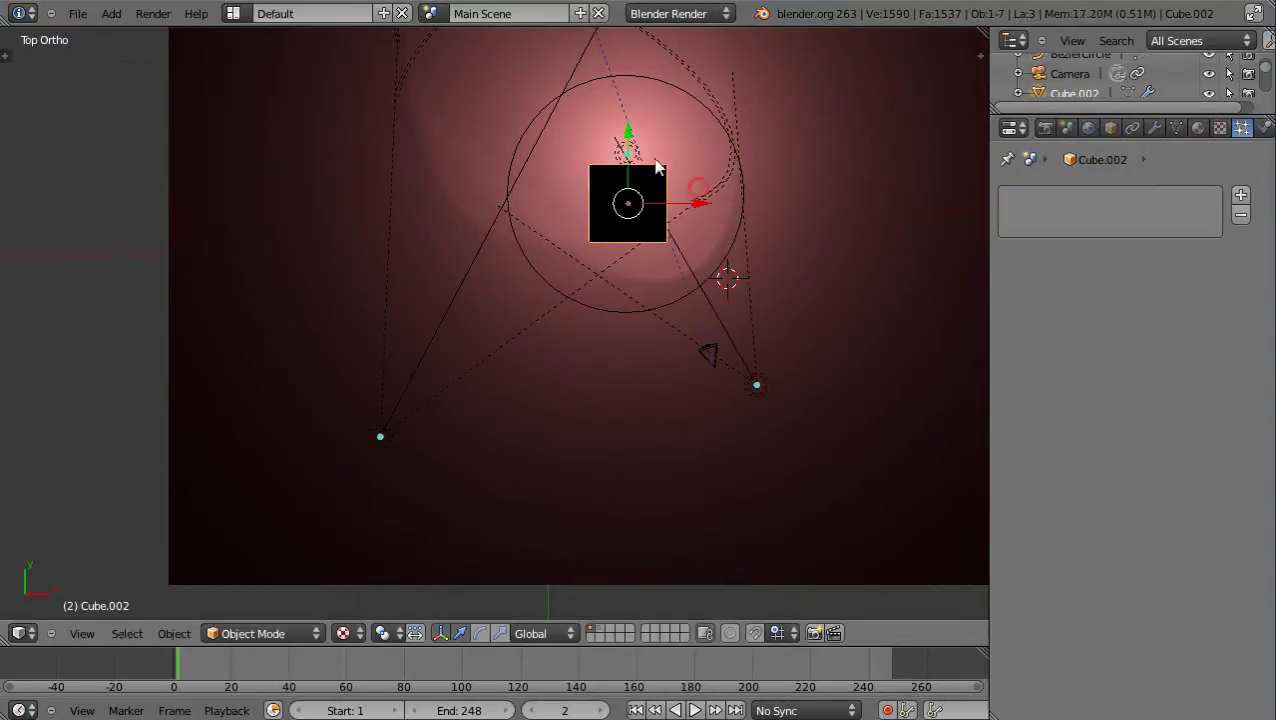
{"action": "left_click_drag", "start_coordinate": [632, 137], "coordinate": [629, 127]}
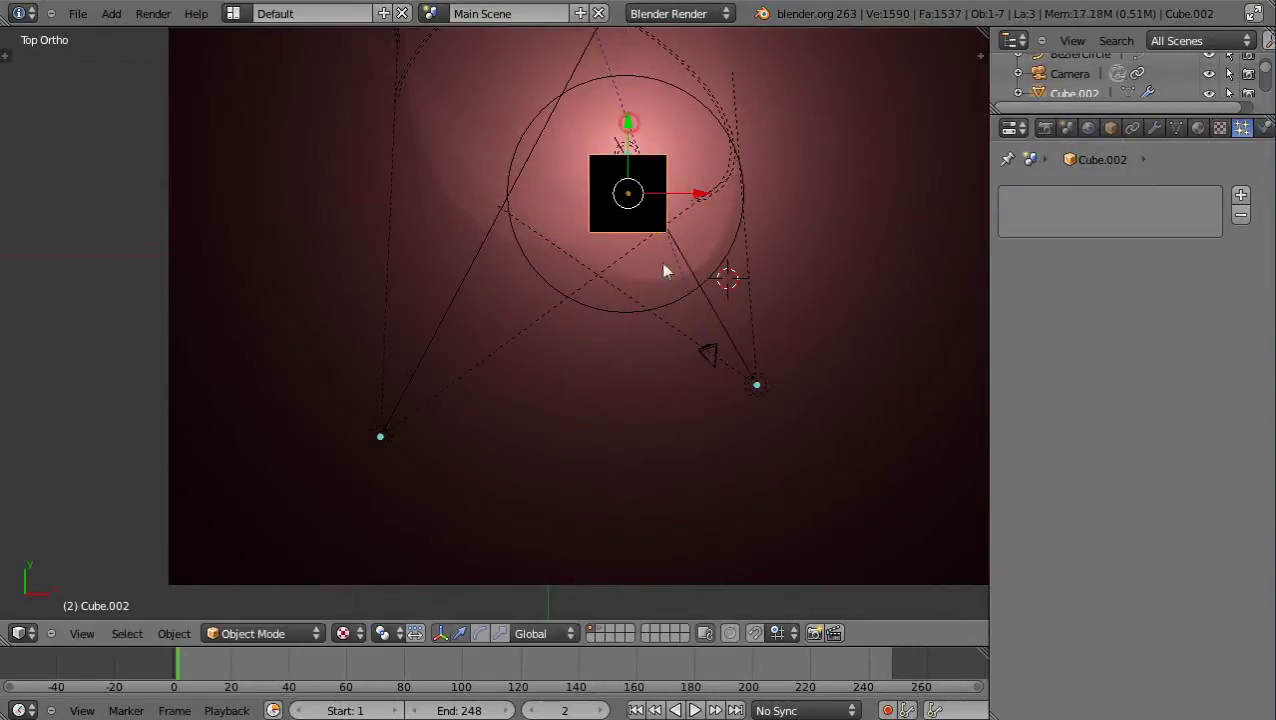
{"action": "middle_click_drag", "start_coordinate": [707, 345], "coordinate": [421, 126]}
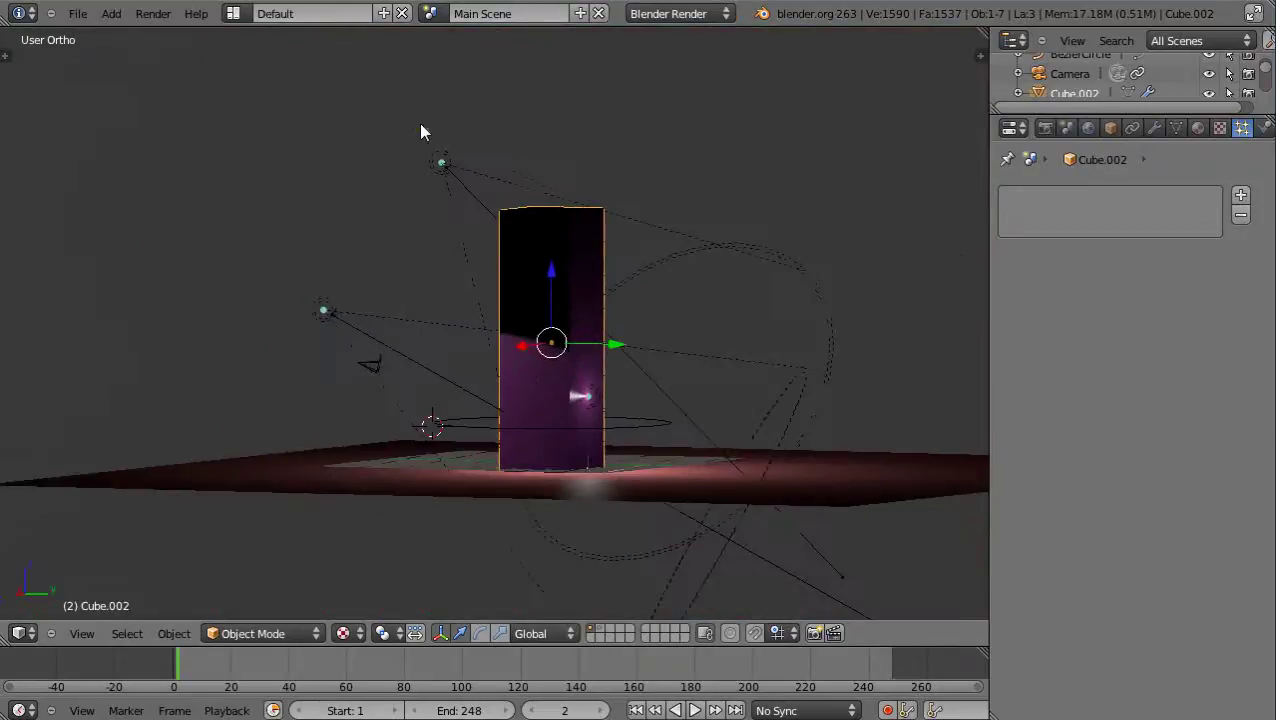
Move the spot lamp to -5.24693, -10.3720, 16.06895.
{"action": "key", "text": "KP_5"}
{"action": "scroll", "coordinate": [638, 367], "scroll_direction": "down", "scroll_amount": 3}
{"action": "middle_click_drag", "start_coordinate": [638, 367], "coordinate": [470, 353]}
{"action": "right_click", "coordinate": [427, 209]}
{"action": "key", "text": "g"}
{"action": "left_click", "coordinate": [598, 496]}
Lower the Bezier circle to Z 0.28808 around the tower base.
{"action": "scroll", "coordinate": [647, 445], "scroll_direction": "up", "scroll_amount": 3}
{"action": "scroll", "coordinate": [648, 450], "scroll_direction": "down", "scroll_amount": 3}
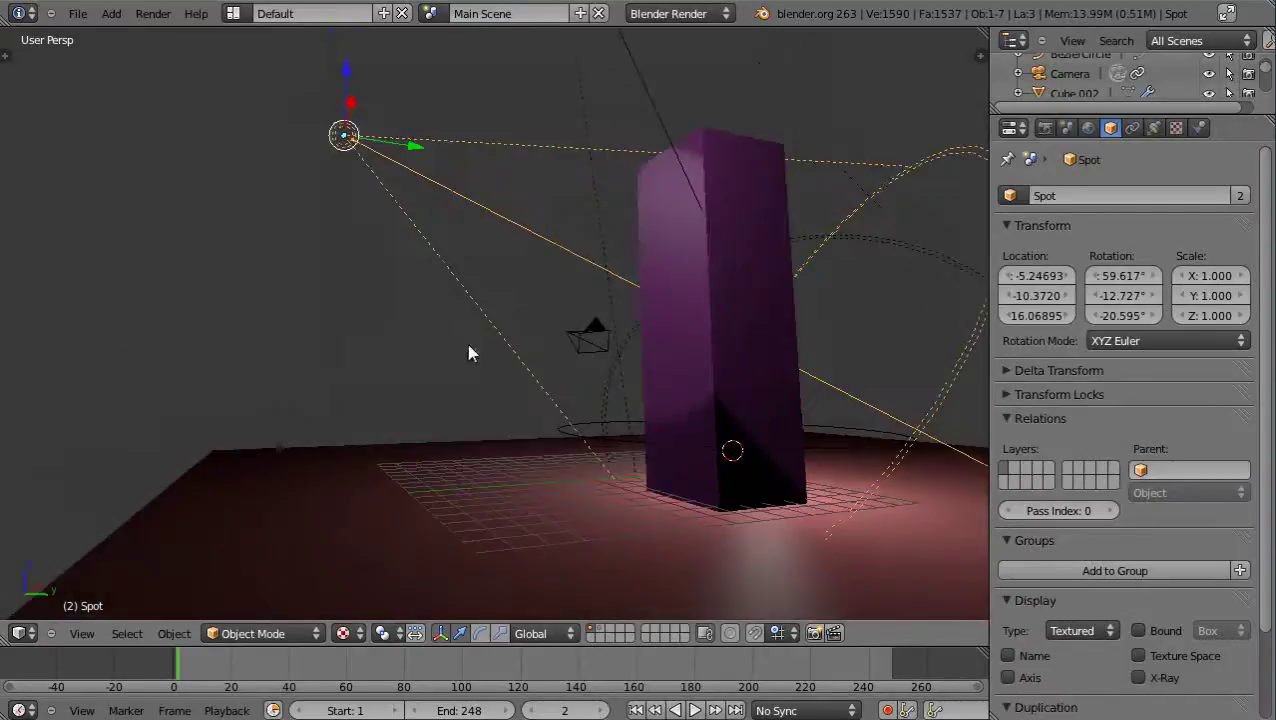
{"action": "right_click", "coordinate": [676, 447]}
{"action": "right_click", "coordinate": [678, 447]}
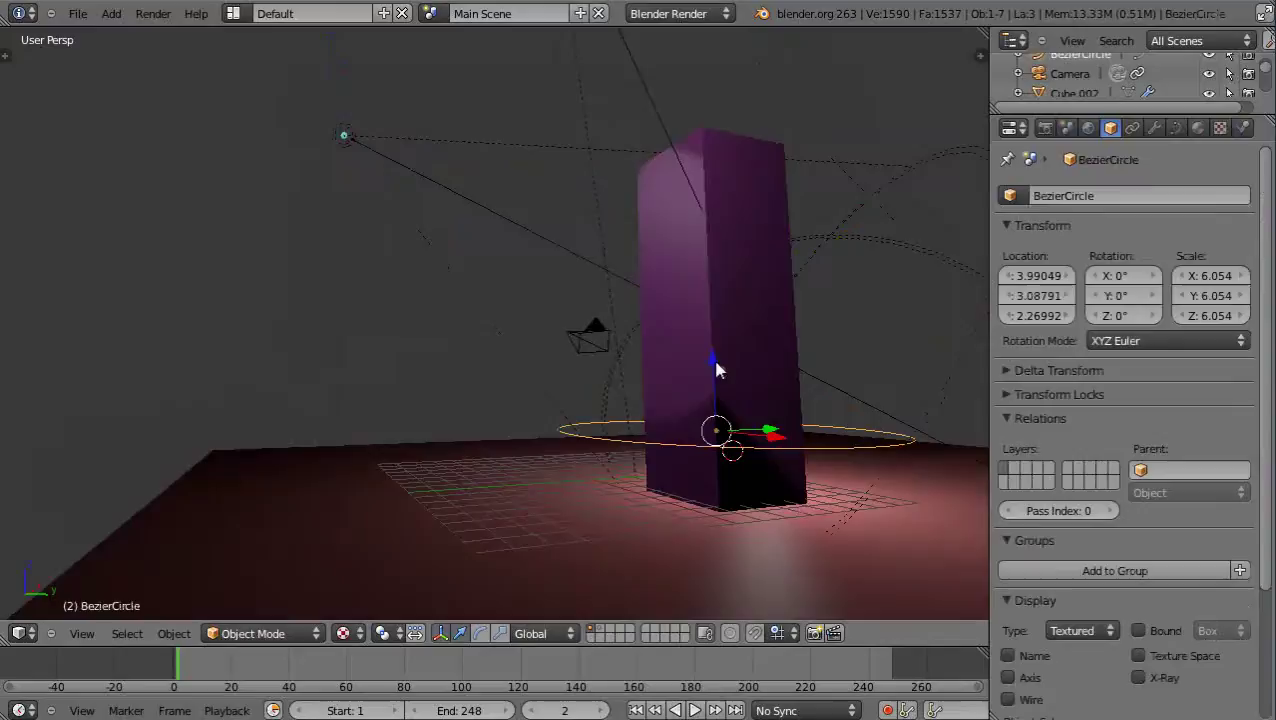
{"action": "key", "text": "g"}
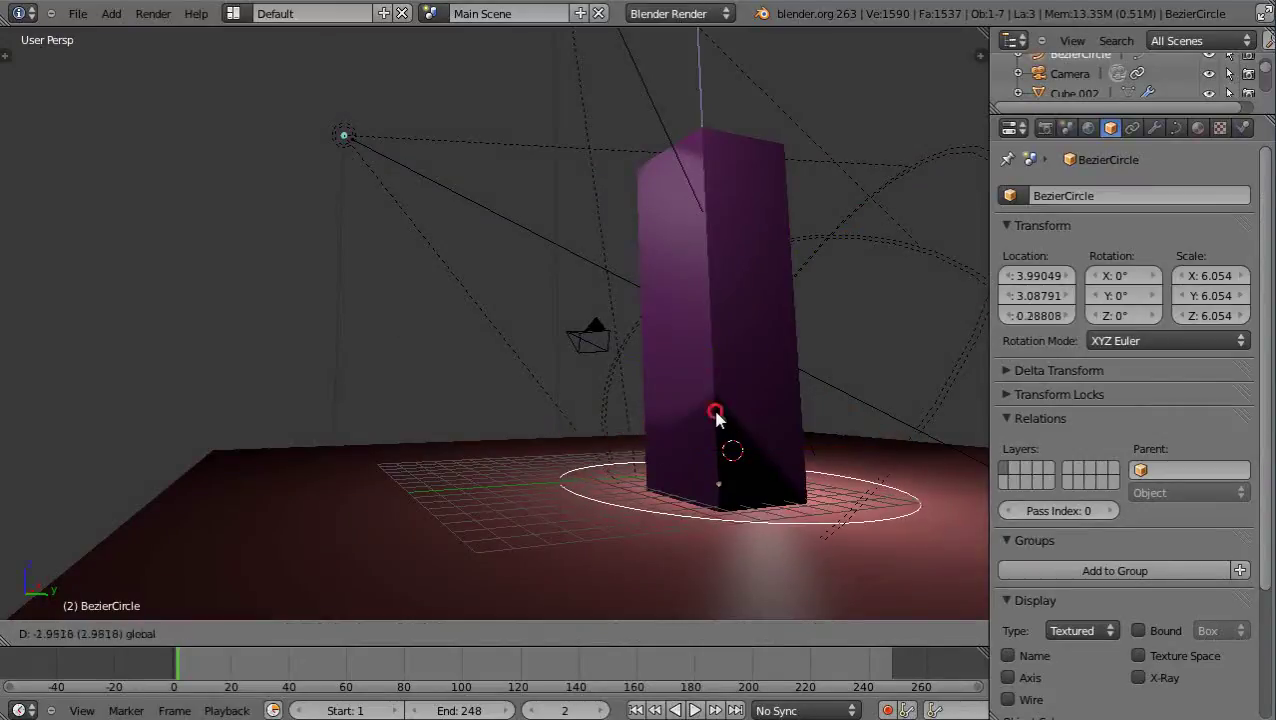
{"action": "left_click", "coordinate": [714, 410]}
Deselect everything and add a new plane, Plane.003, near the tower.
{"action": "right_click", "coordinate": [502, 505]}
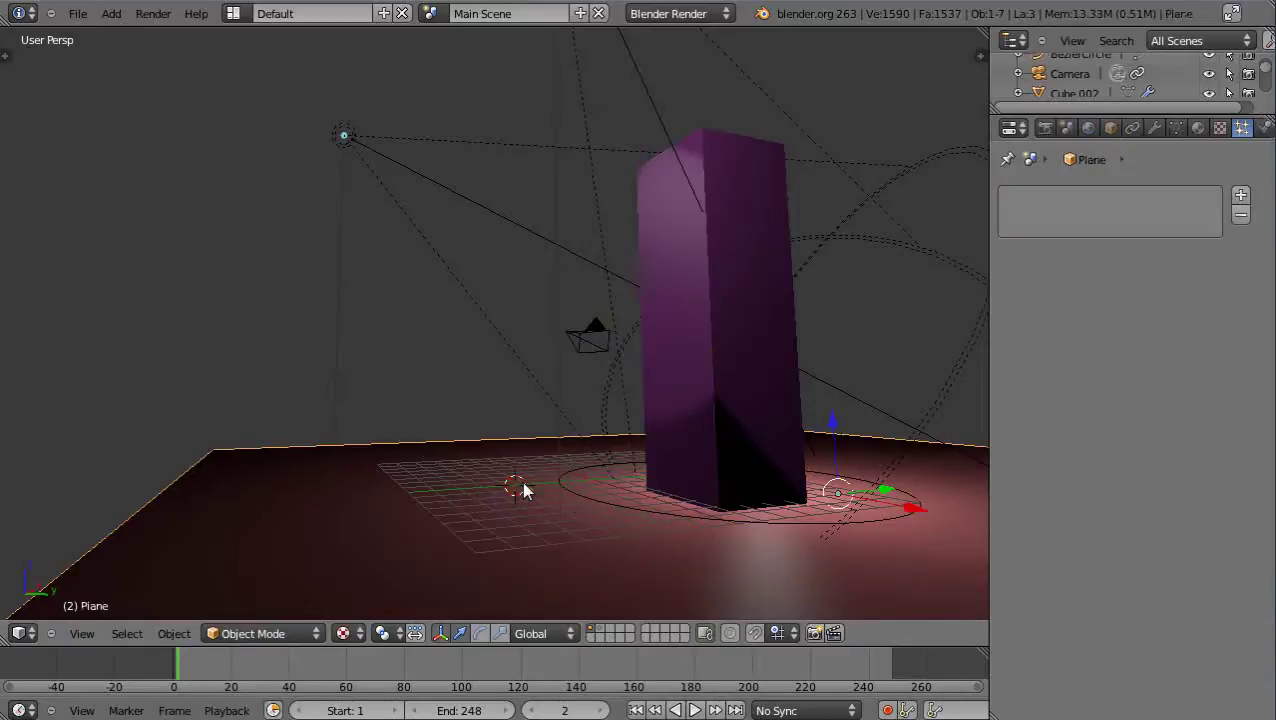
{"action": "key", "text": "a"}
{"action": "key", "text": "shift+a"}
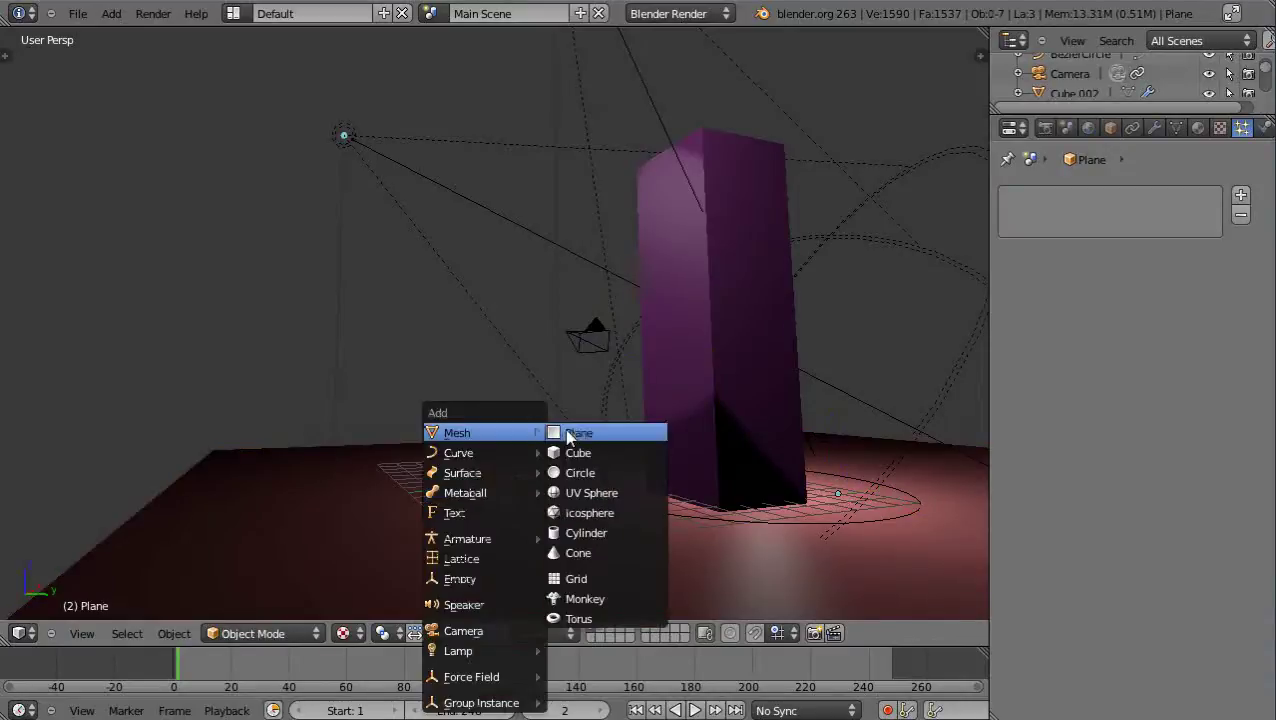
{"action": "left_click", "coordinate": [570, 436]}
{"action": "scroll", "coordinate": [600, 498], "scroll_direction": "up", "scroll_amount": 2}
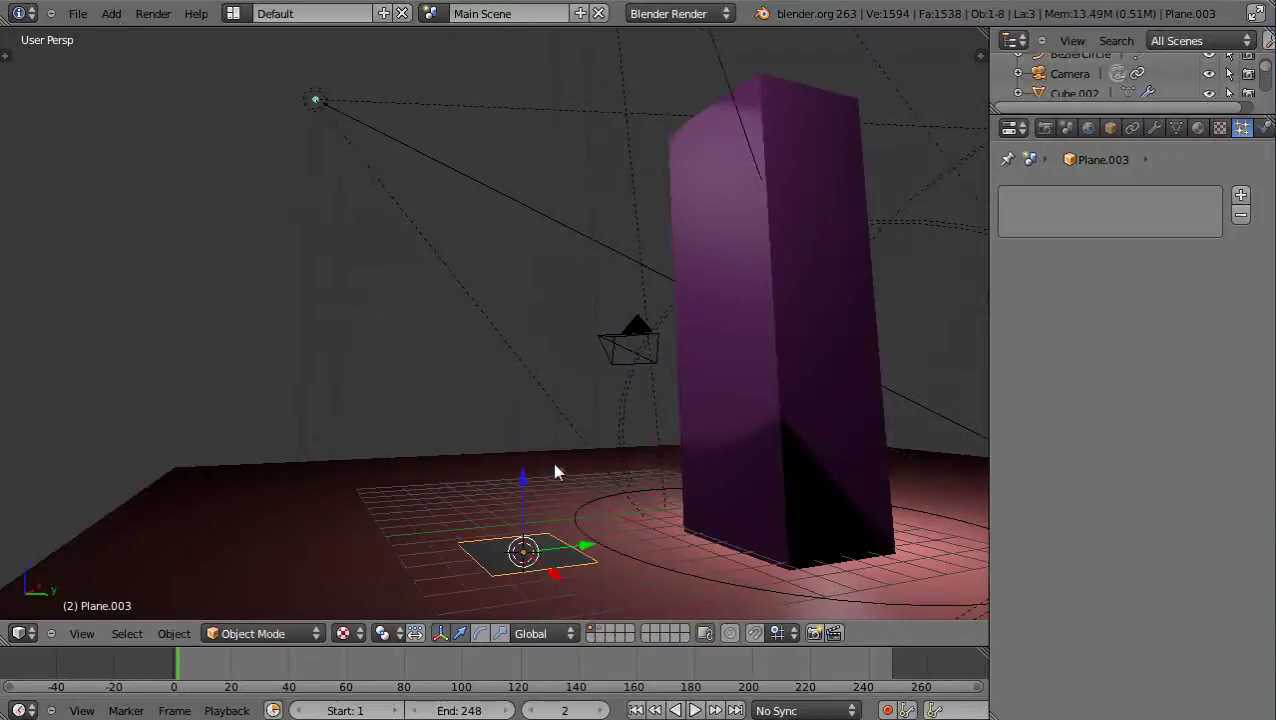
Rotate Plane.003 about -74° around X and shrink it to 0.0809 scale.
{"action": "key", "text": "r"}
{"action": "key", "text": "x"}
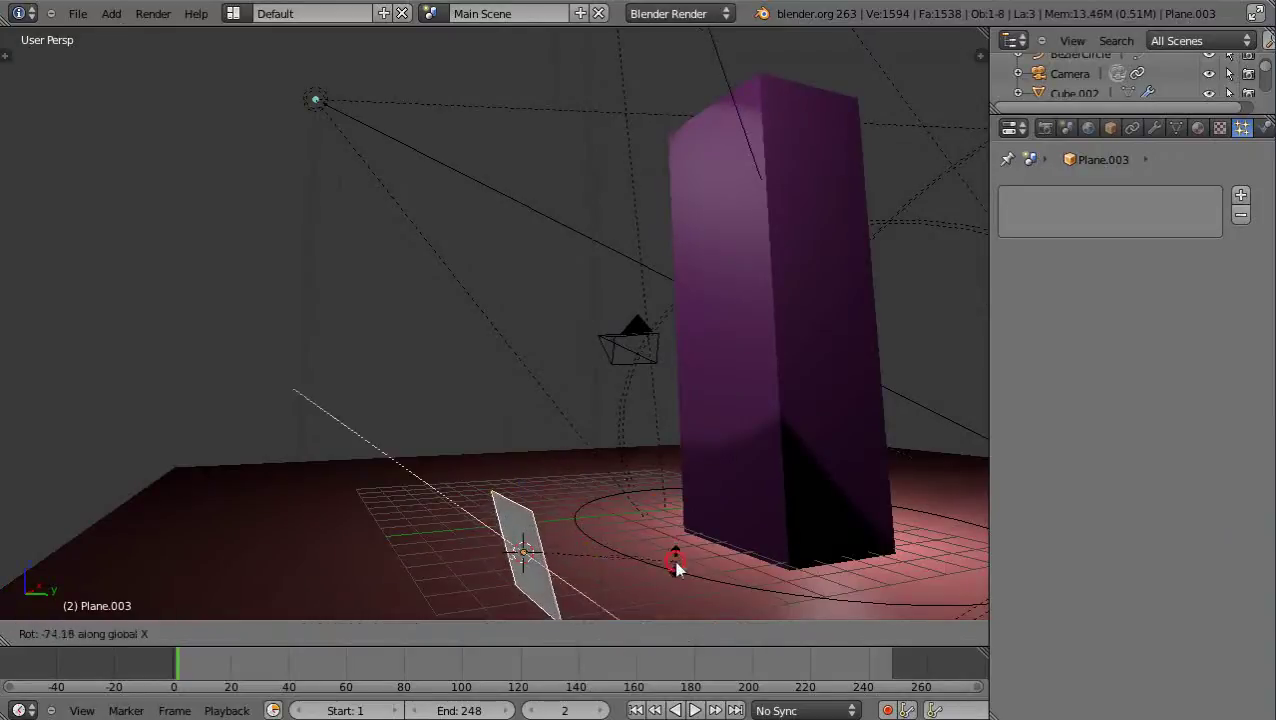
{"action": "left_click", "coordinate": [680, 562]}
{"action": "key", "text": "s"}
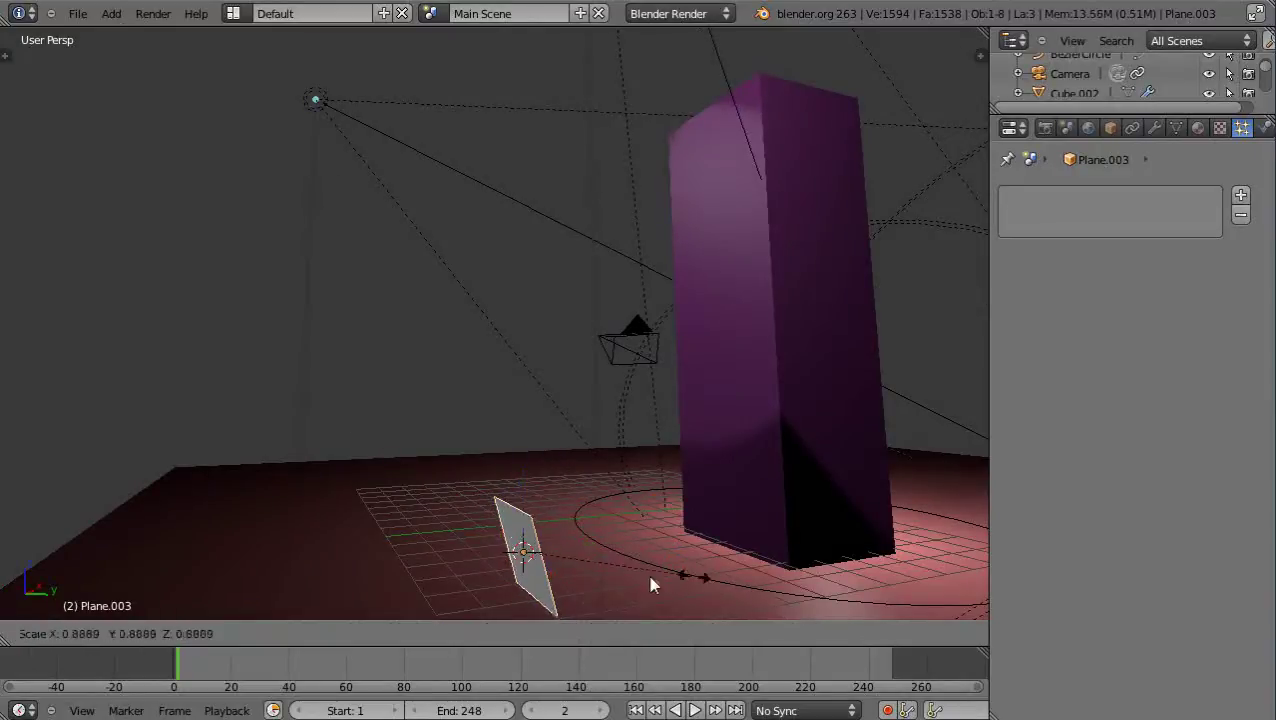
{"action": "left_click", "coordinate": [590, 585]}
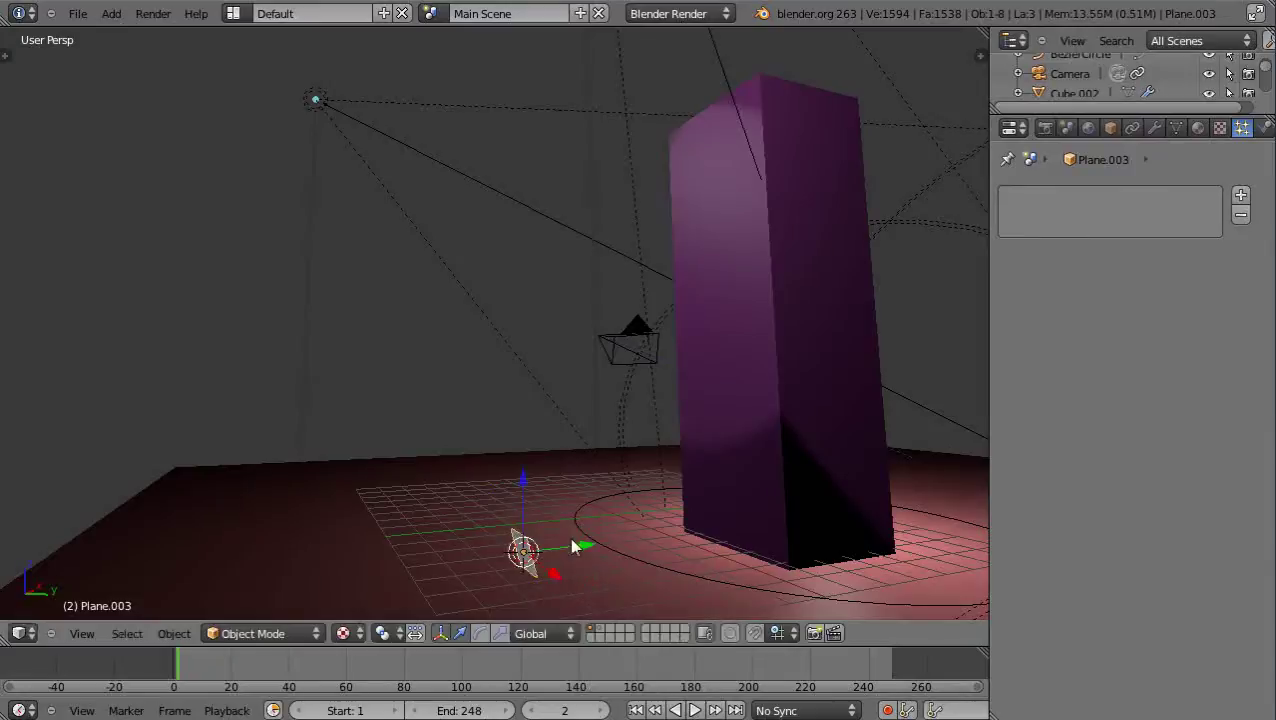
In top view, slide Plane.003 along Y and X onto the circle's edge.
{"action": "left_click_drag", "start_coordinate": [584, 550], "coordinate": [667, 524]}
{"action": "key", "text": "KP_7"}
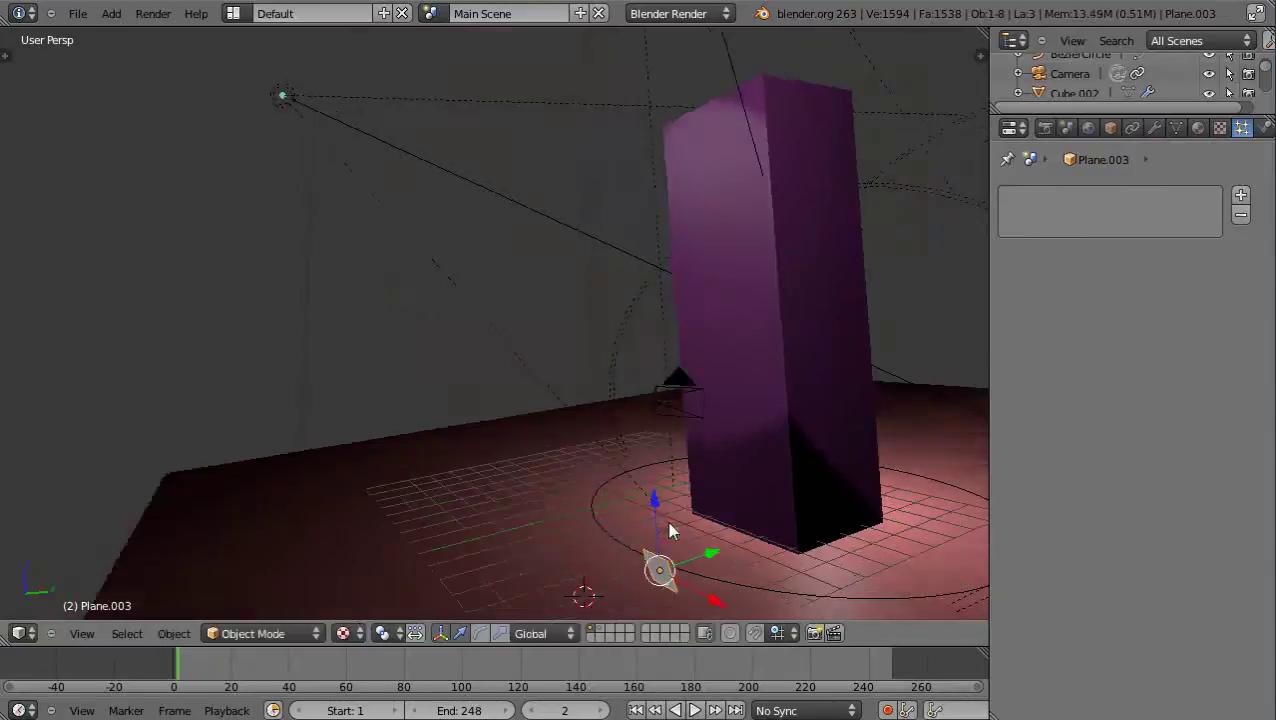
{"action": "left_click_drag", "start_coordinate": [732, 284], "coordinate": [690, 245]}
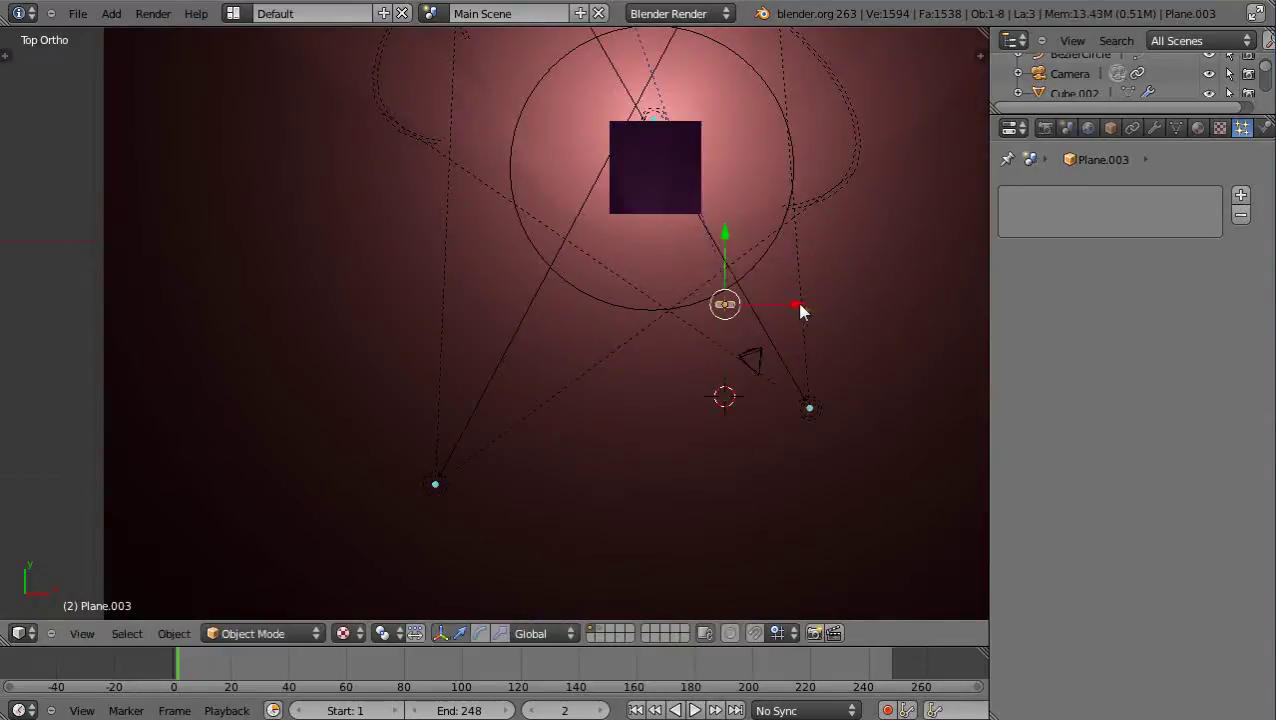
{"action": "left_click_drag", "start_coordinate": [799, 305], "coordinate": [731, 323]}
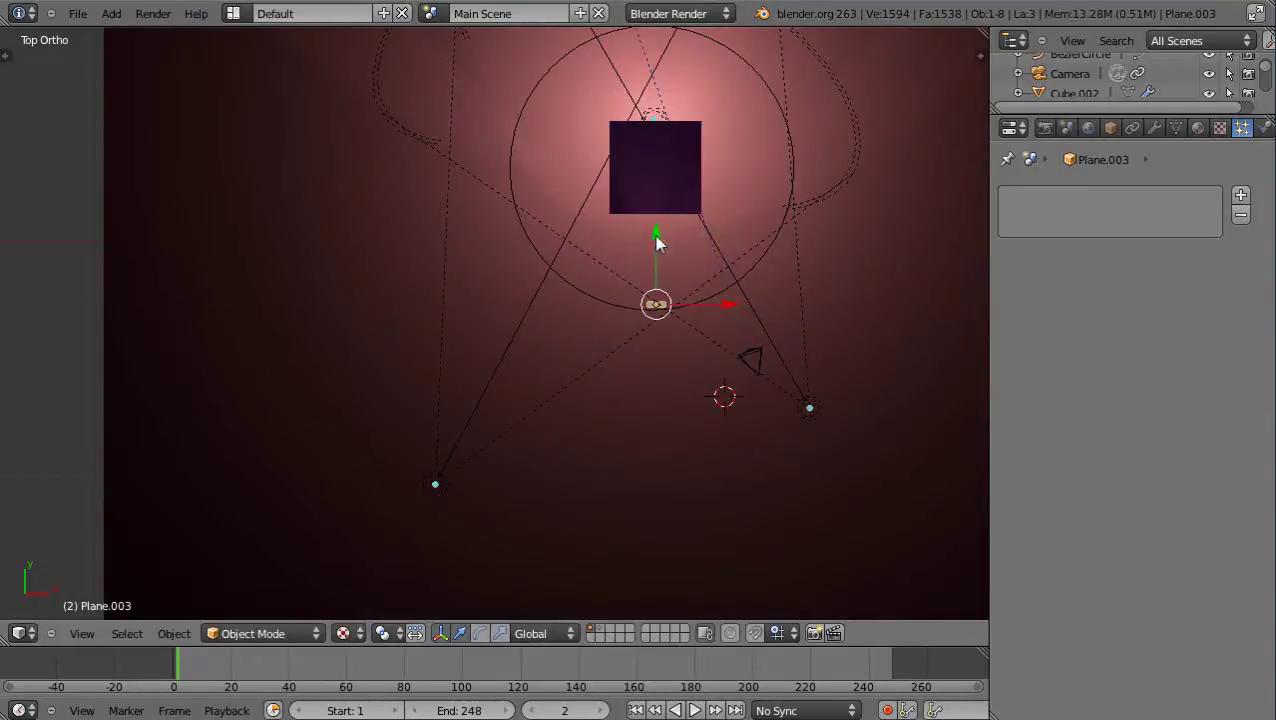
{"action": "left_click_drag", "start_coordinate": [656, 240], "coordinate": [656, 241]}
Lower Plane.003 down to floor level and zoom in on it.
{"action": "middle_click_drag", "start_coordinate": [695, 419], "coordinate": [496, 219]}
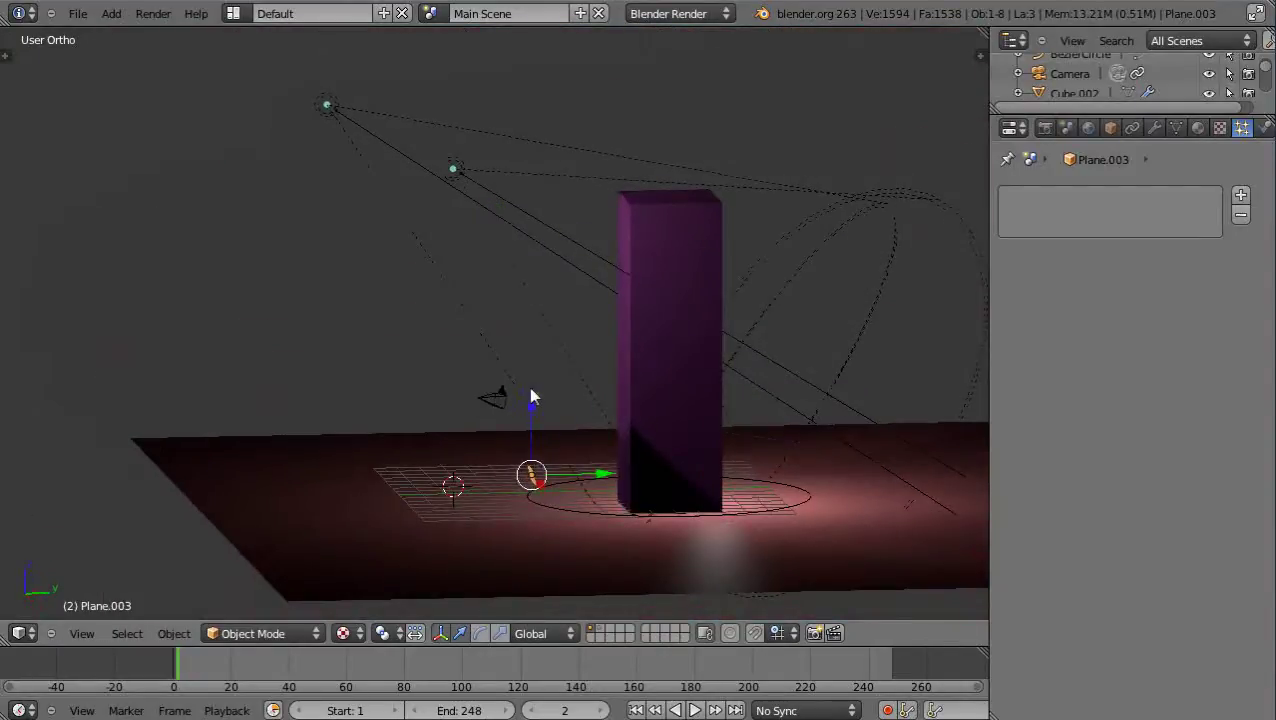
{"action": "left_click_drag", "start_coordinate": [533, 404], "coordinate": [534, 436]}
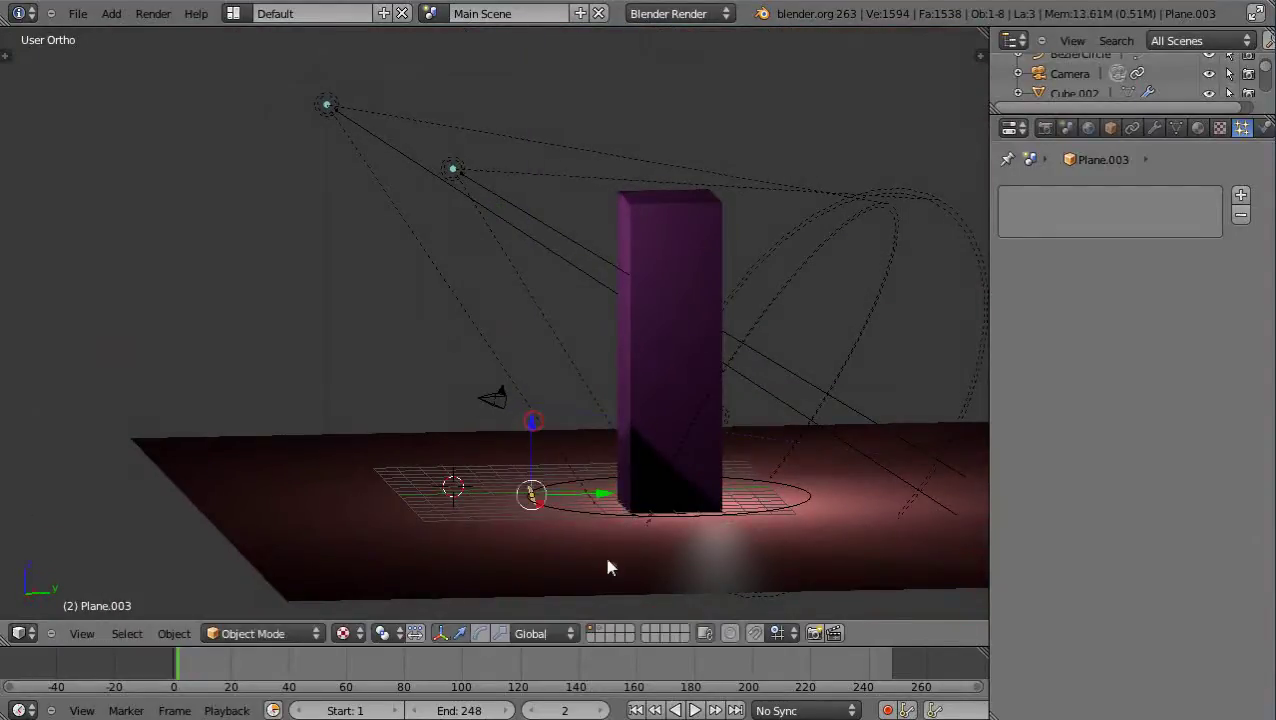
{"action": "scroll", "coordinate": [608, 567], "scroll_direction": "up", "scroll_amount": 5}
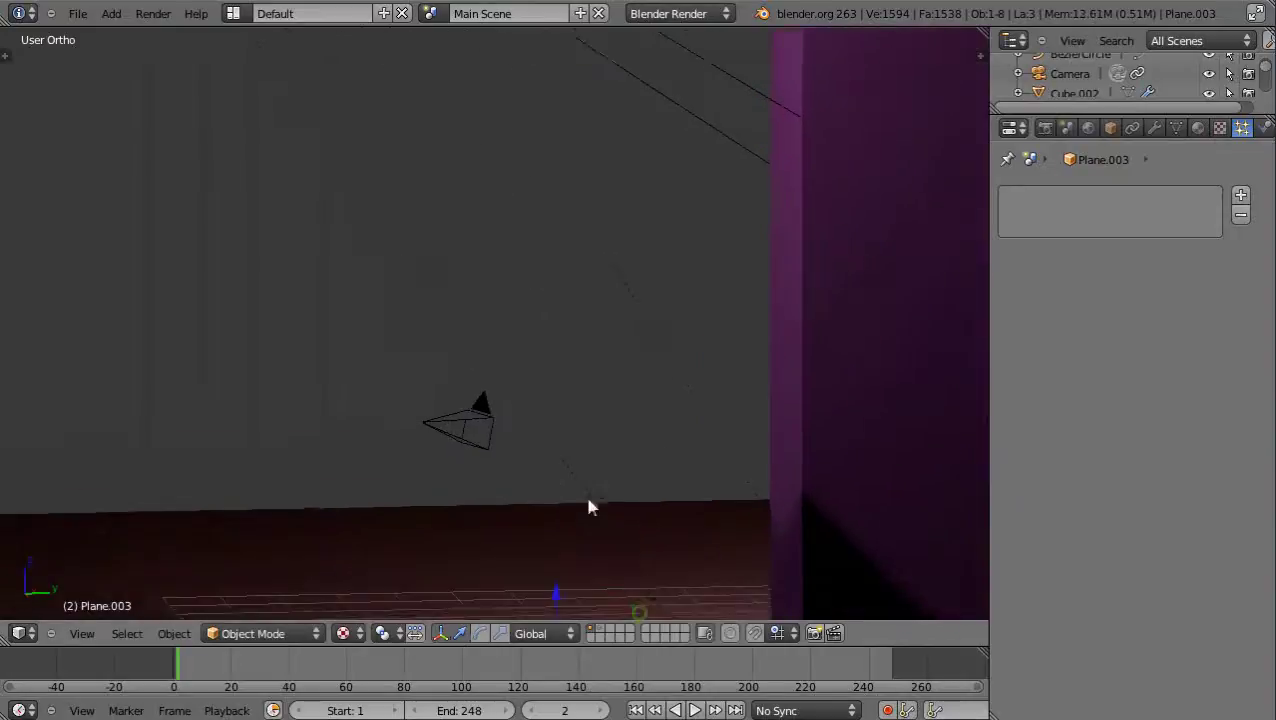
{"action": "middle_click_drag", "start_coordinate": [590, 507], "coordinate": [524, 356], "text": "shift"}
{"action": "scroll", "coordinate": [540, 420], "scroll_direction": "up", "scroll_amount": 3}
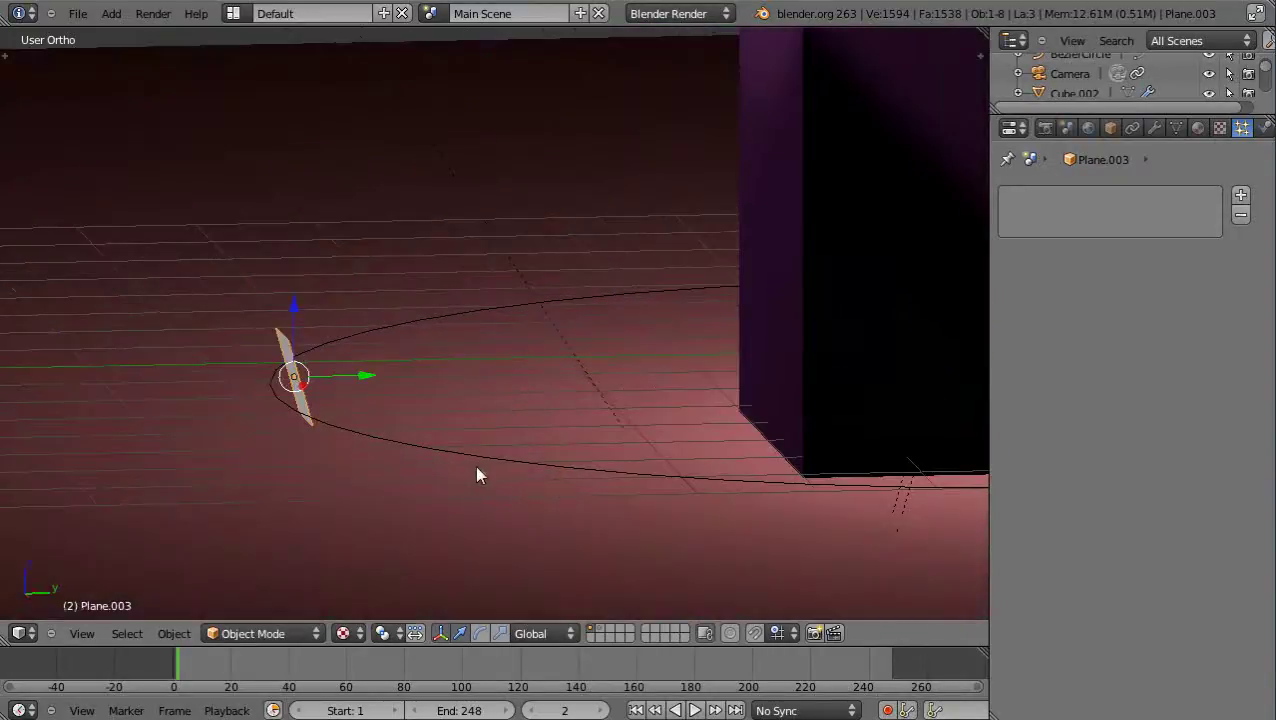
{"action": "scroll", "coordinate": [477, 452], "scroll_direction": "down", "scroll_amount": 1}
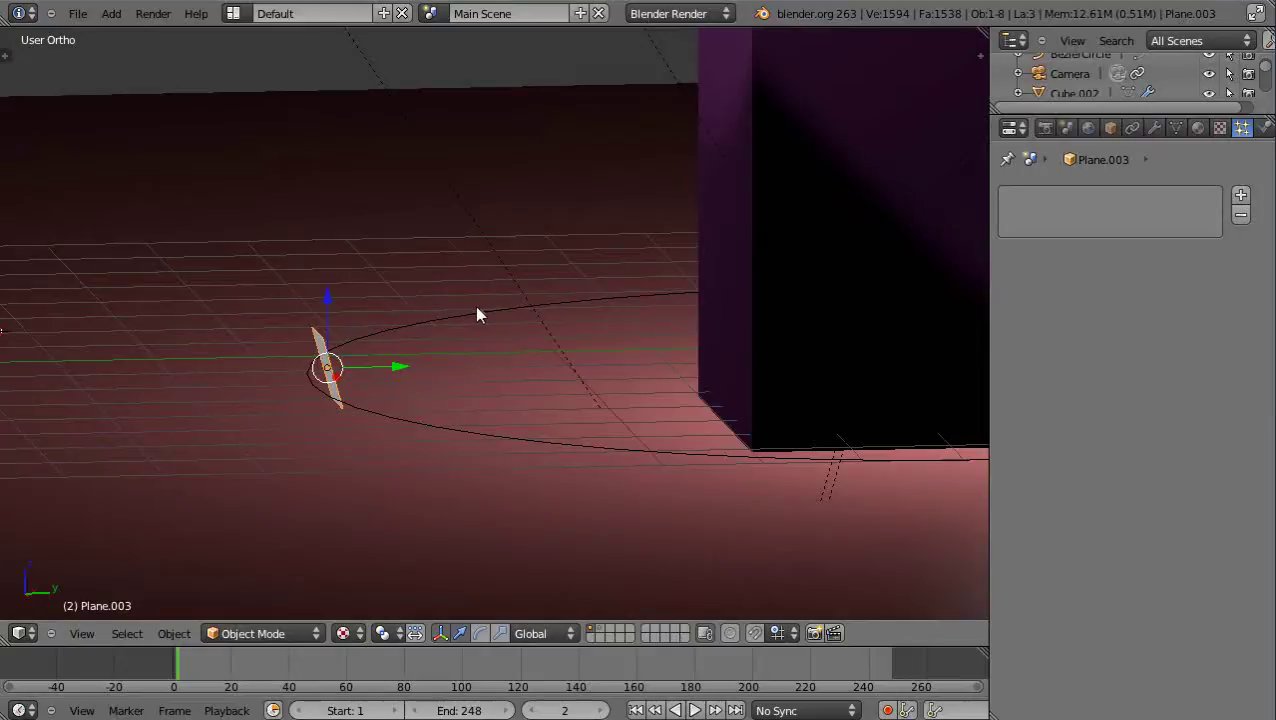
Parent Plane.003 to the Bezier circle with Follow Path.
{"action": "right_click", "coordinate": [415, 428]}
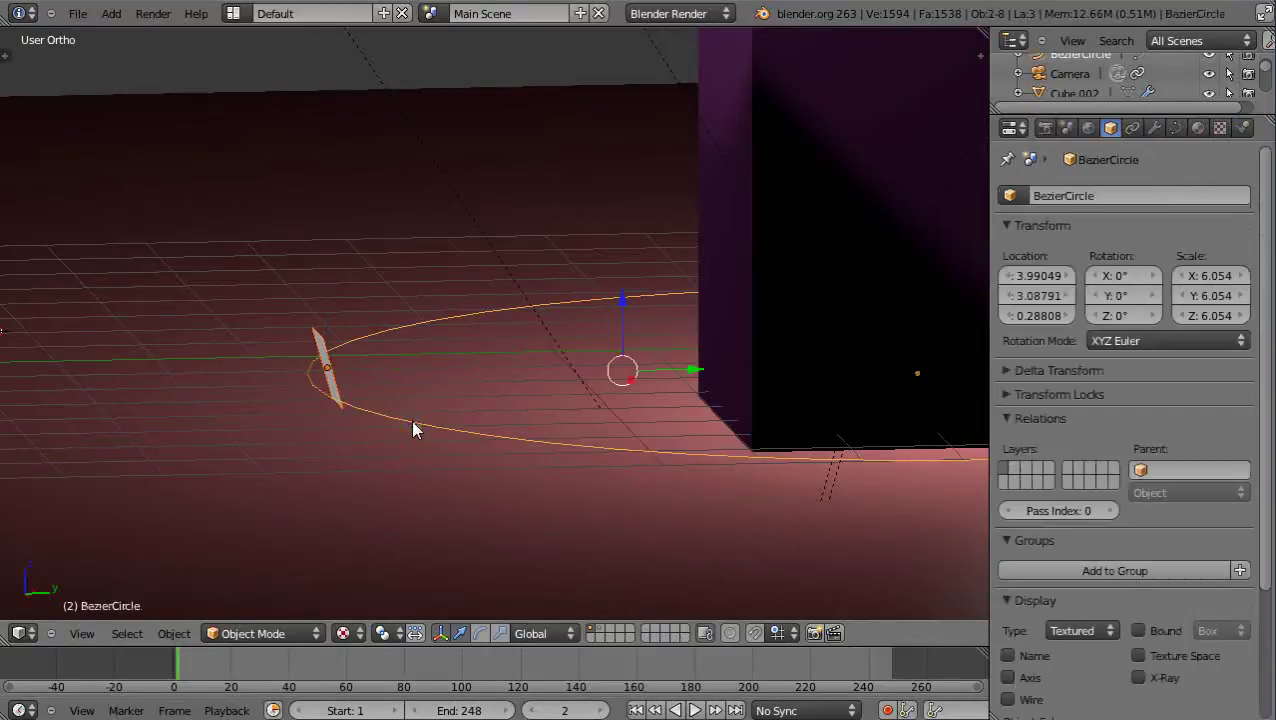
{"action": "key", "text": "ctrl+p"}
{"action": "key", "text": "ctrl+p"}
{"action": "left_click", "coordinate": [443, 553]}
{"action": "middle_click_drag", "start_coordinate": [436, 504], "coordinate": [455, 500]}
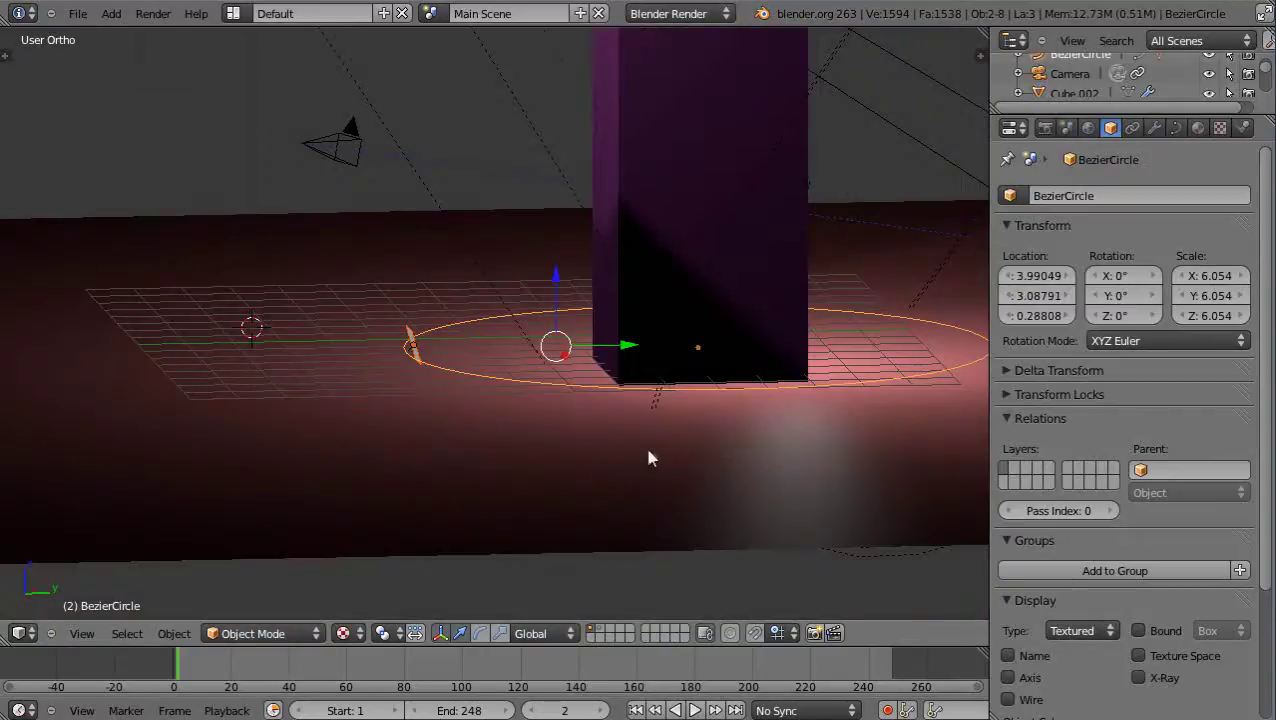
Set the circle path's animation frame count to 300.
{"action": "left_click", "coordinate": [1177, 128]}
{"action": "scroll", "coordinate": [1115, 540], "scroll_direction": "down", "scroll_amount": 3}
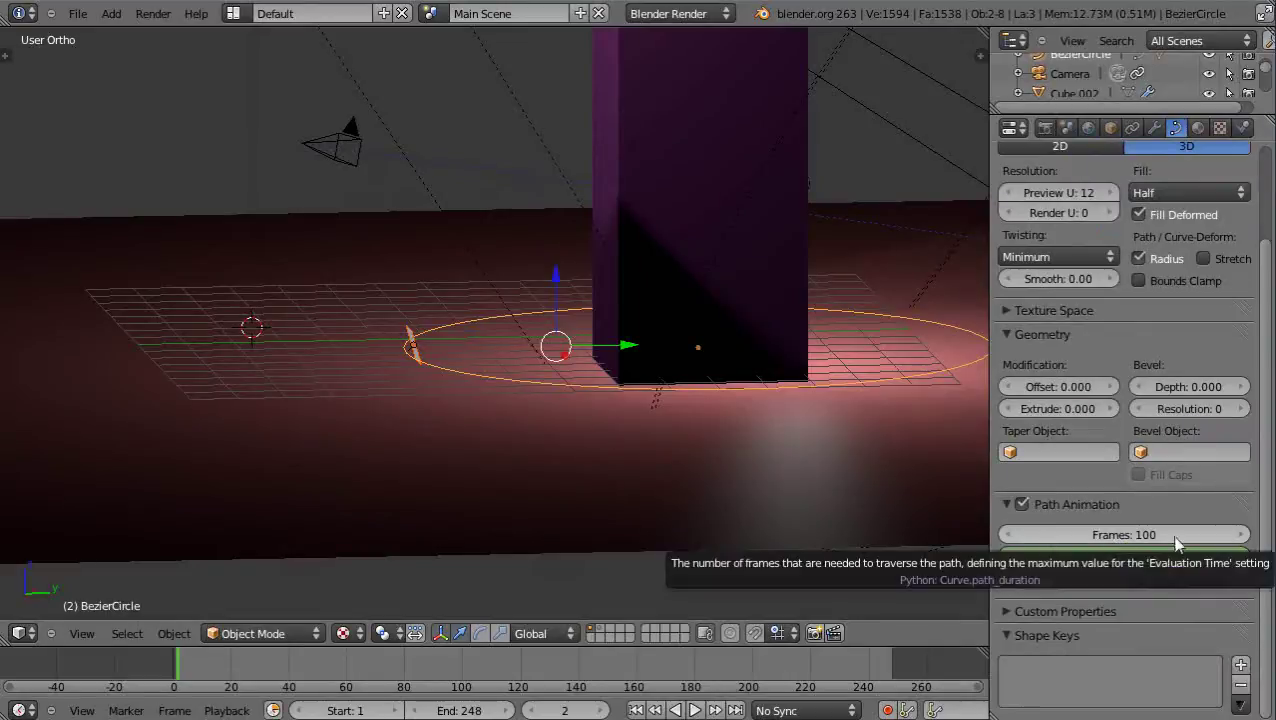
{"action": "left_click", "coordinate": [1139, 536]}
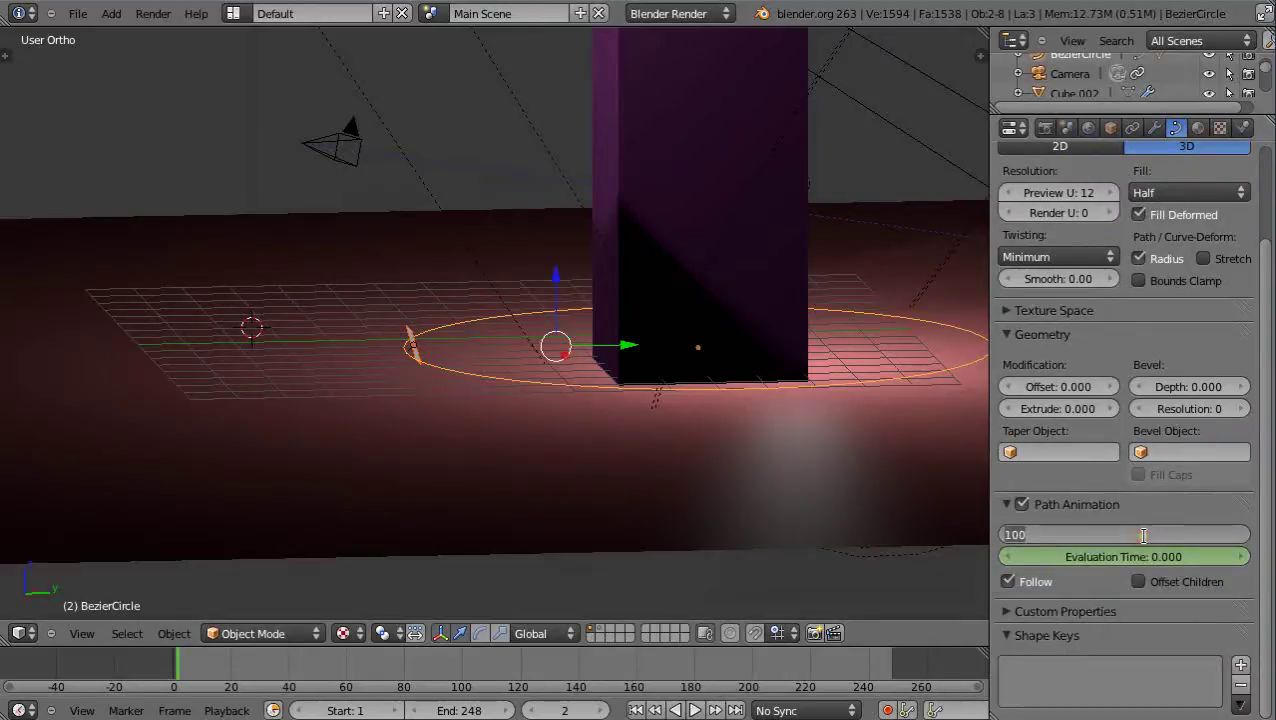
{"action": "type", "text": "300"}
{"action": "key", "text": "Return"}
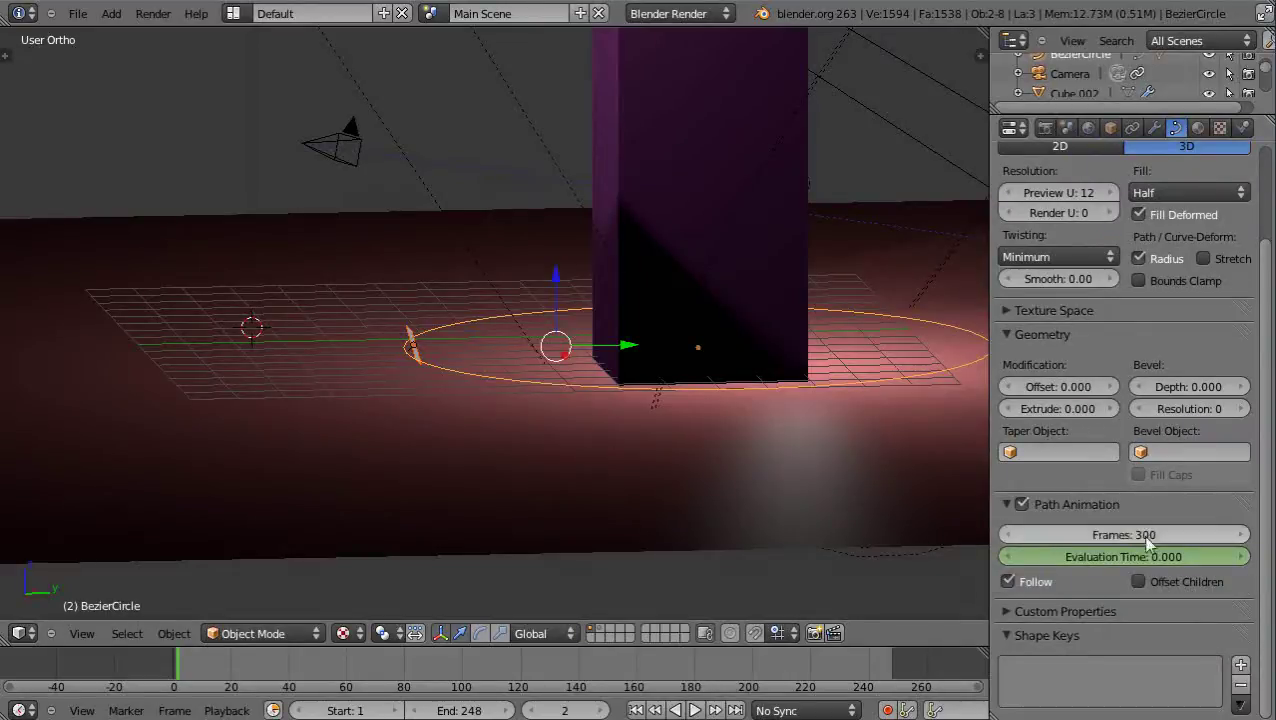
Play the animation to watch the plane circle the tower, then stop it.
{"action": "key", "text": "KP_5"}
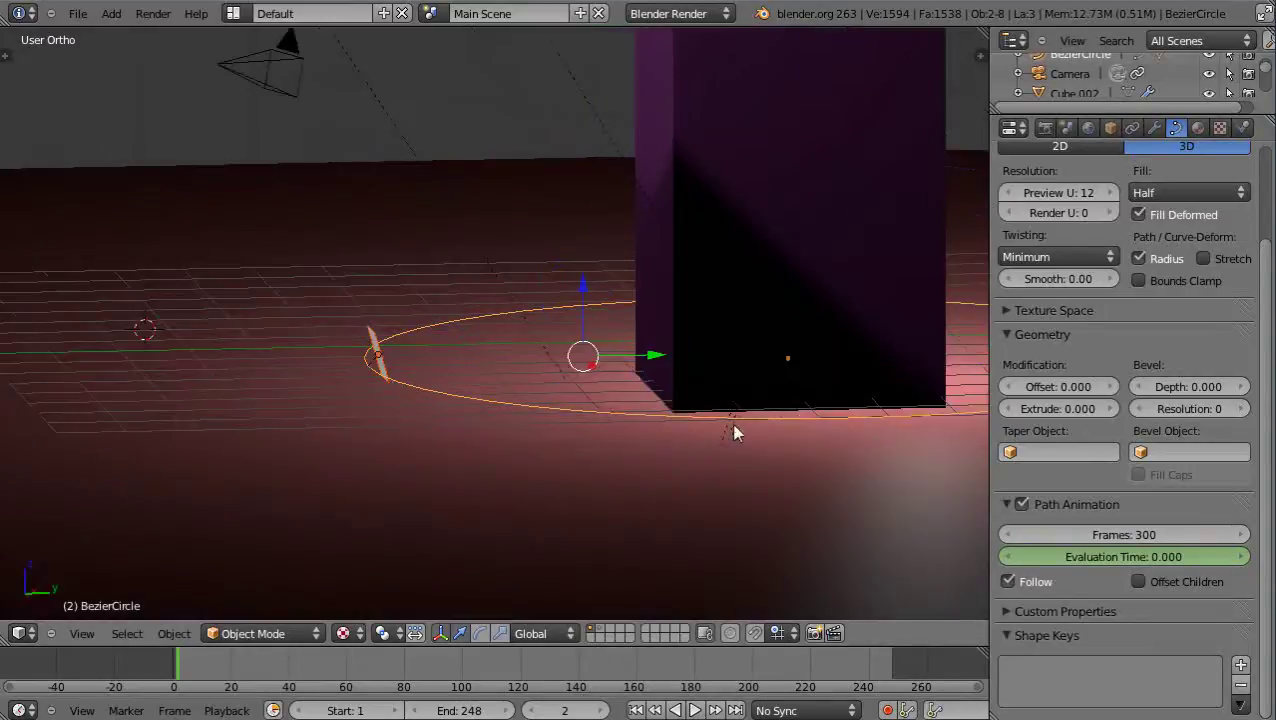
{"action": "scroll", "coordinate": [735, 433], "scroll_direction": "up", "scroll_amount": 6}
{"action": "scroll", "coordinate": [740, 395], "scroll_direction": "down", "scroll_amount": 5}
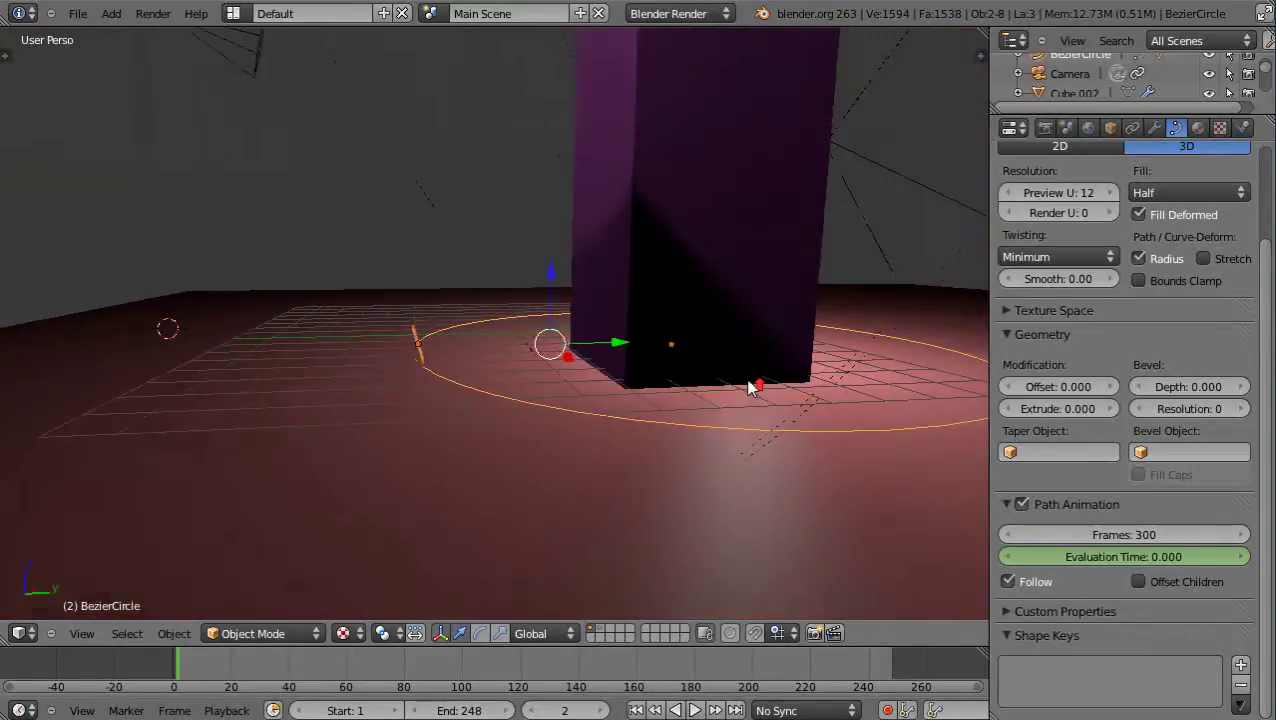
{"action": "scroll", "coordinate": [760, 400], "scroll_direction": "up", "scroll_amount": 2}
{"action": "middle_click_drag", "start_coordinate": [612, 583], "coordinate": [603, 560]}
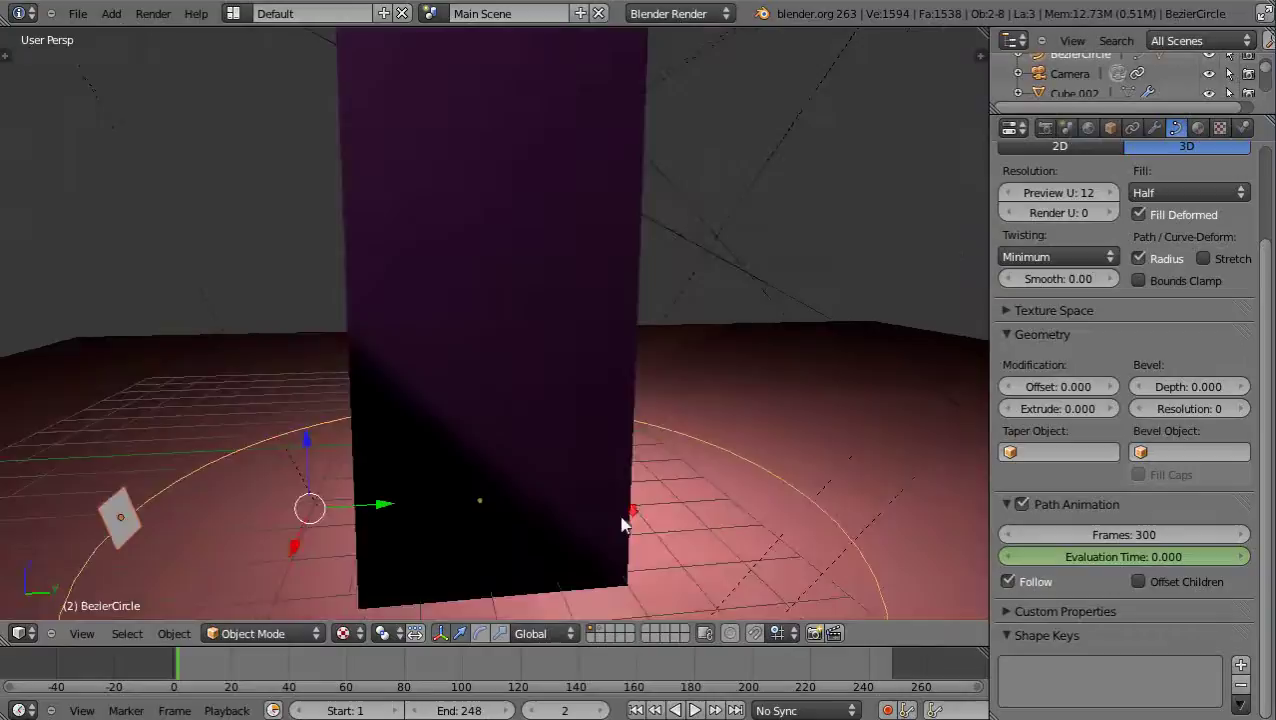
{"action": "scroll", "coordinate": [622, 523], "scroll_direction": "down", "scroll_amount": 3}
{"action": "scroll", "coordinate": [618, 500], "scroll_direction": "up", "scroll_amount": 1}
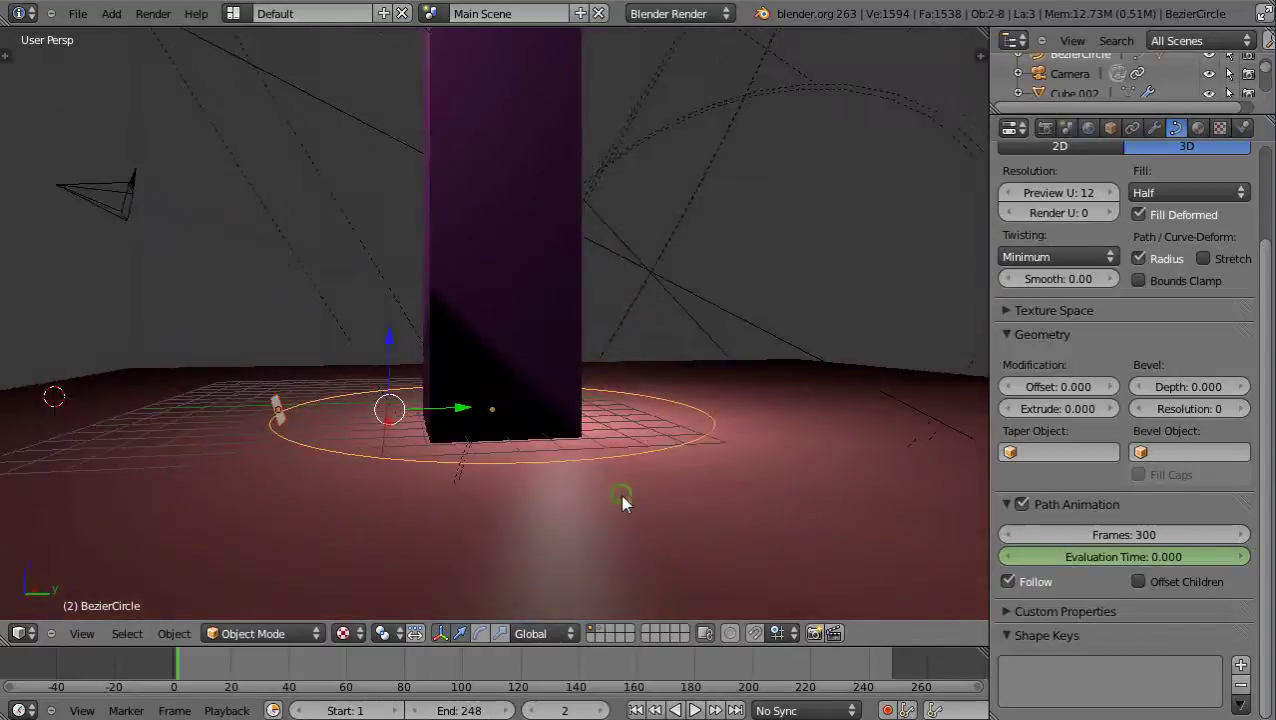
{"action": "key", "text": "alt+a"}
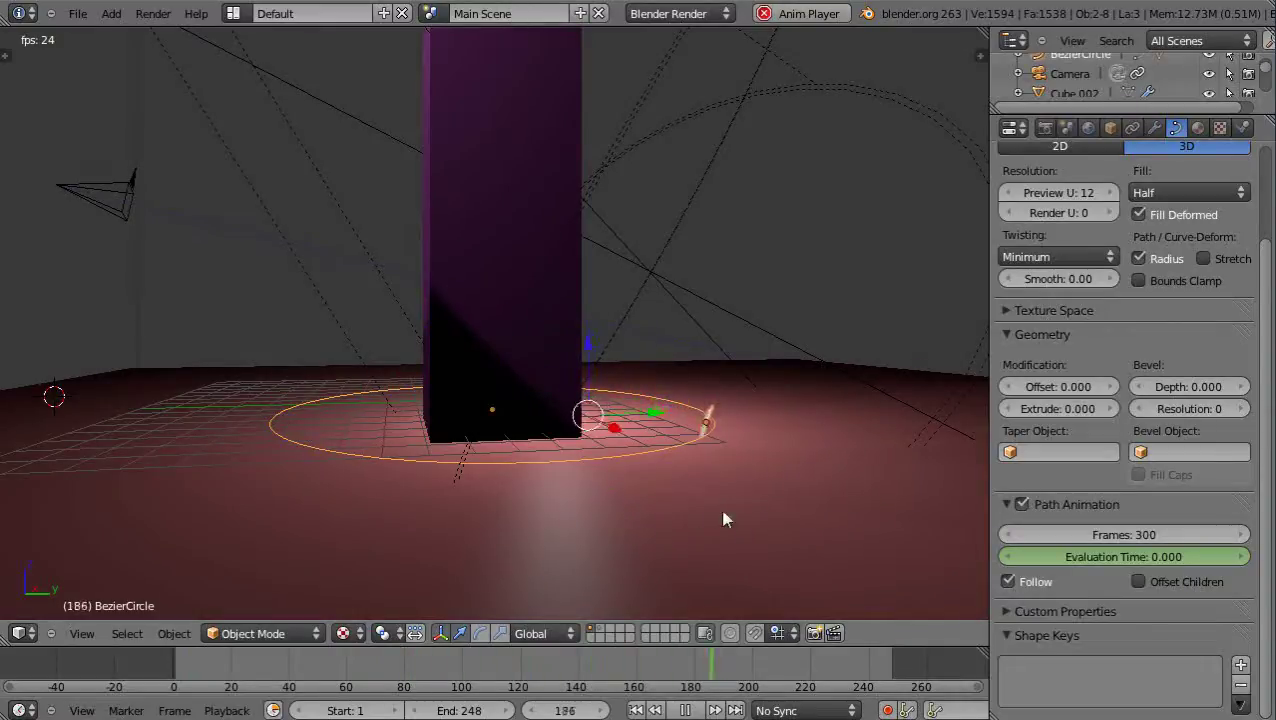
{"action": "key", "text": "Escape"}
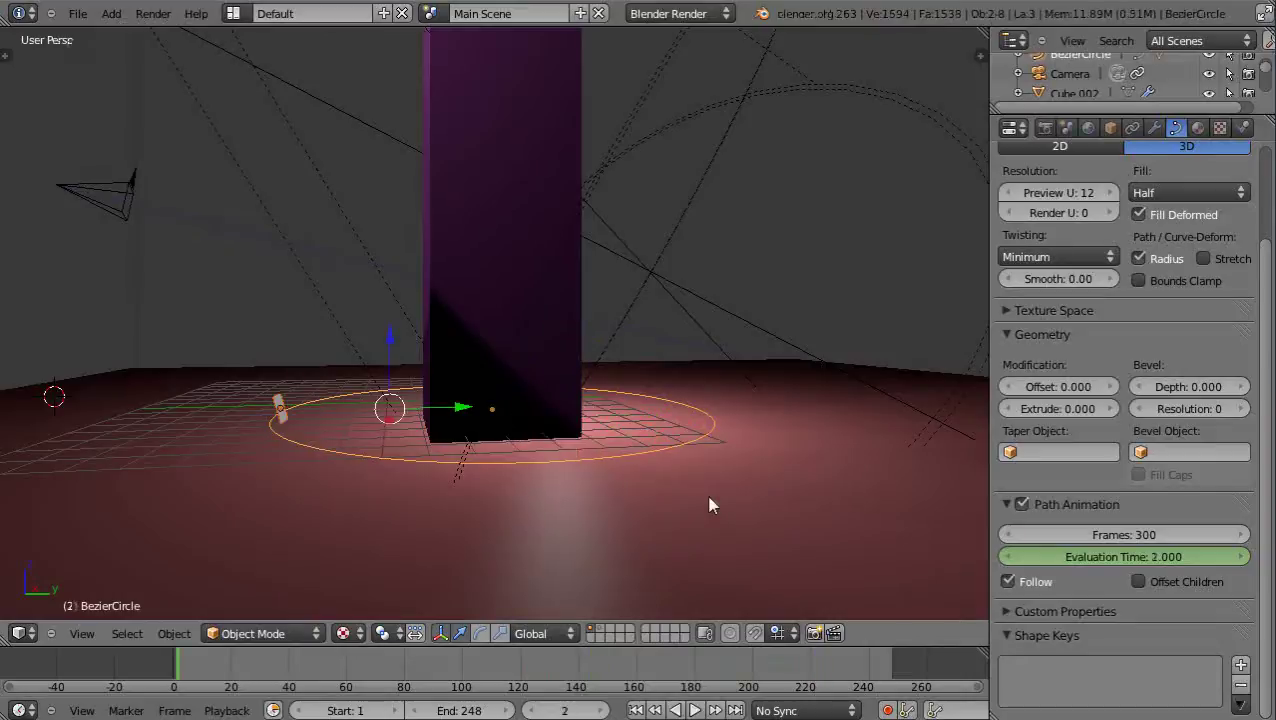
{"action": "scroll", "coordinate": [710, 494], "scroll_direction": "up", "scroll_amount": 2}
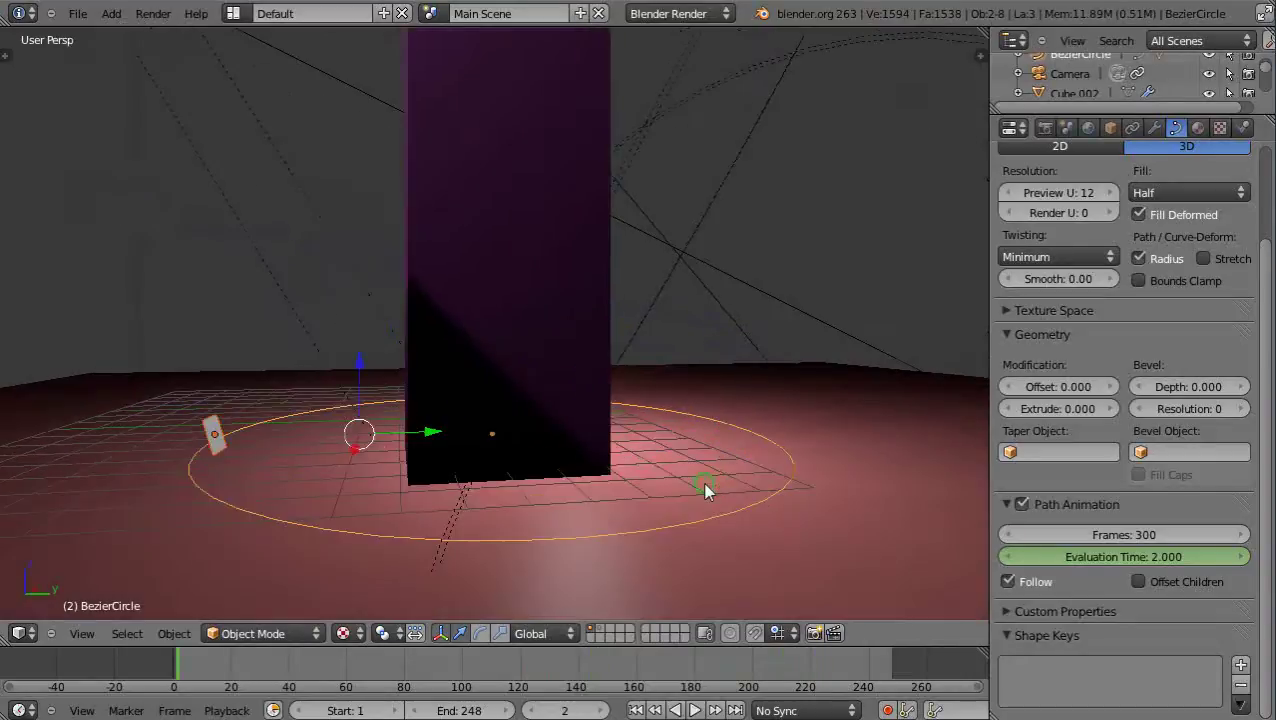
{"action": "middle_click_drag", "start_coordinate": [705, 490], "coordinate": [698, 542]}
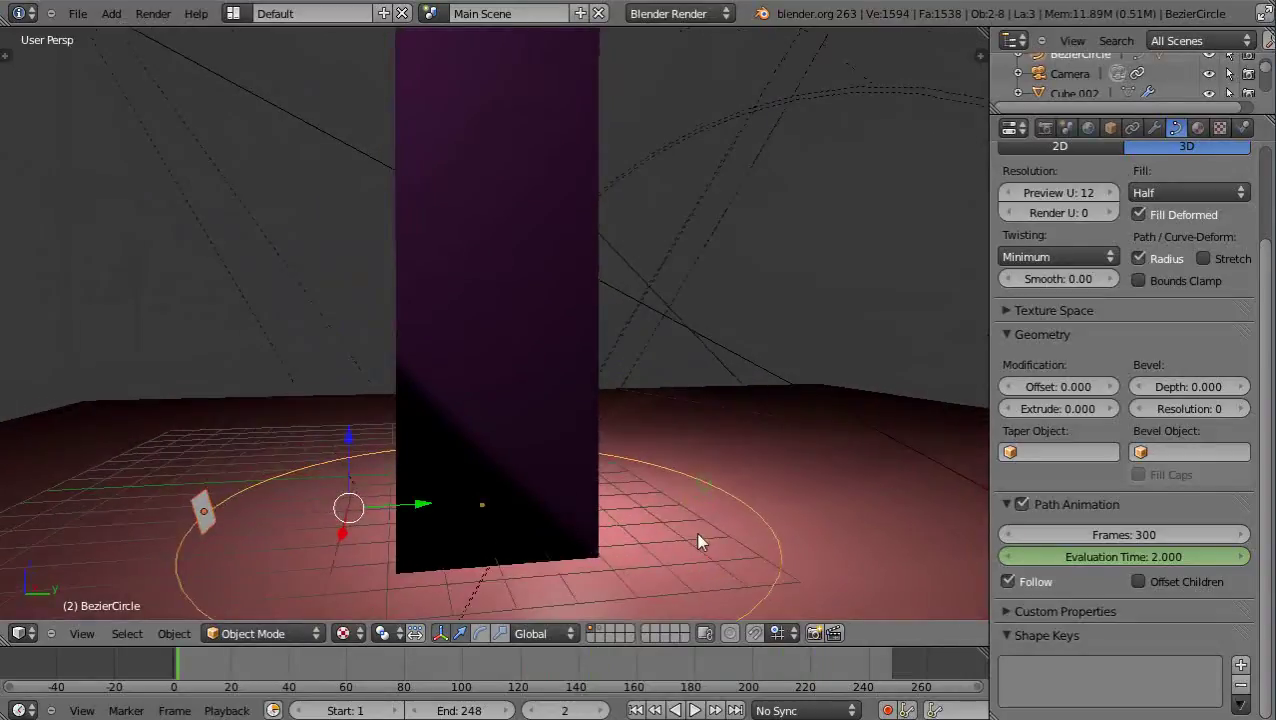
Select the small emitter plane Plane.003 at the circle's edge.
{"action": "right_click", "coordinate": [207, 518]}
{"action": "right_click", "coordinate": [205, 515]}
{"action": "right_click", "coordinate": [205, 515]}
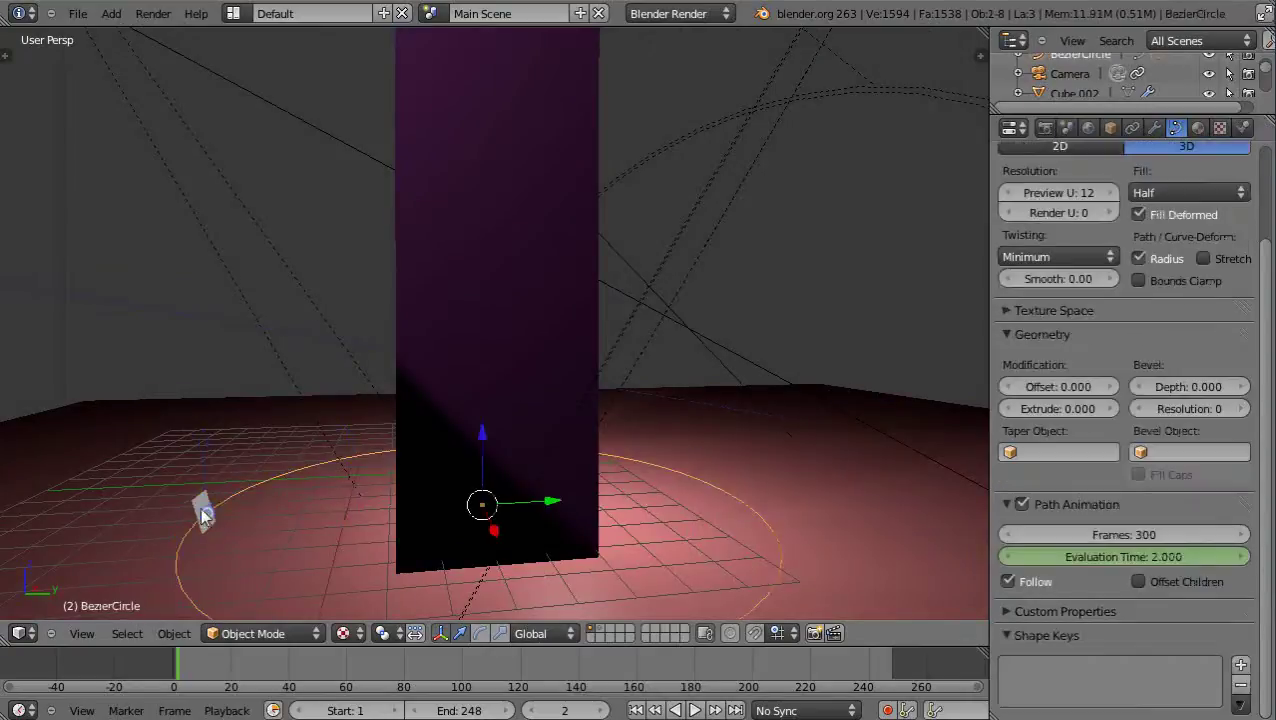
{"action": "right_click", "coordinate": [205, 515]}
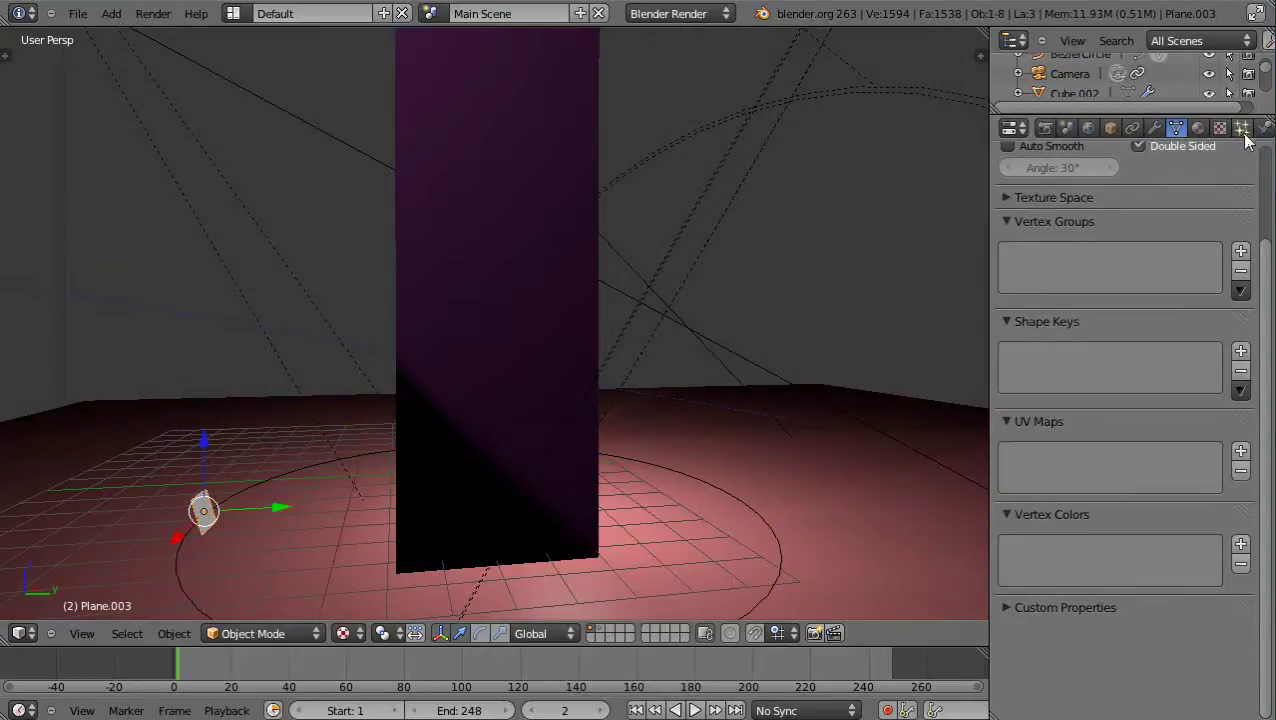
Add a particle system with 4190 particles and normal velocity 18.016.
{"action": "left_click", "coordinate": [1241, 129]}
{"action": "left_click", "coordinate": [1241, 196]}
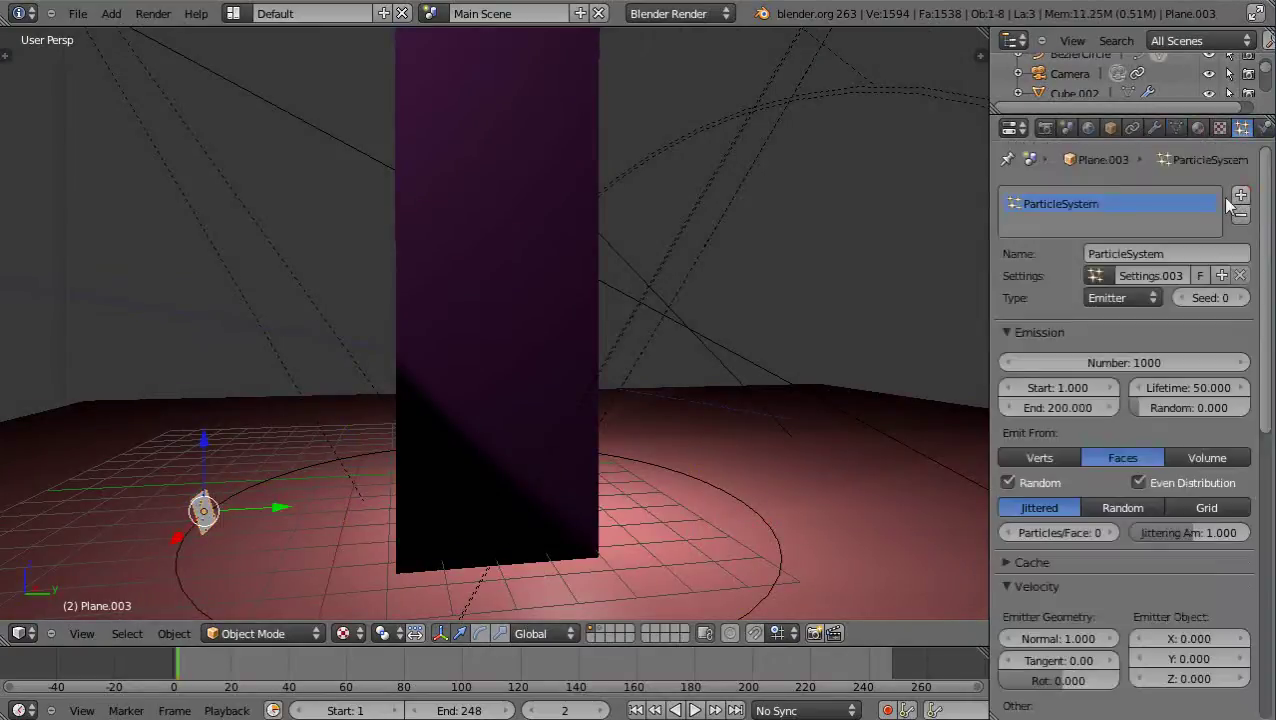
{"action": "mouse_move", "coordinate": [1110, 363]}
{"action": "left_mouse_down"}
{"action": "mouse_move", "coordinate": [1232, 367]}
{"action": "mouse_move", "coordinate": [1110, 368]}
{"action": "left_mouse_up"}
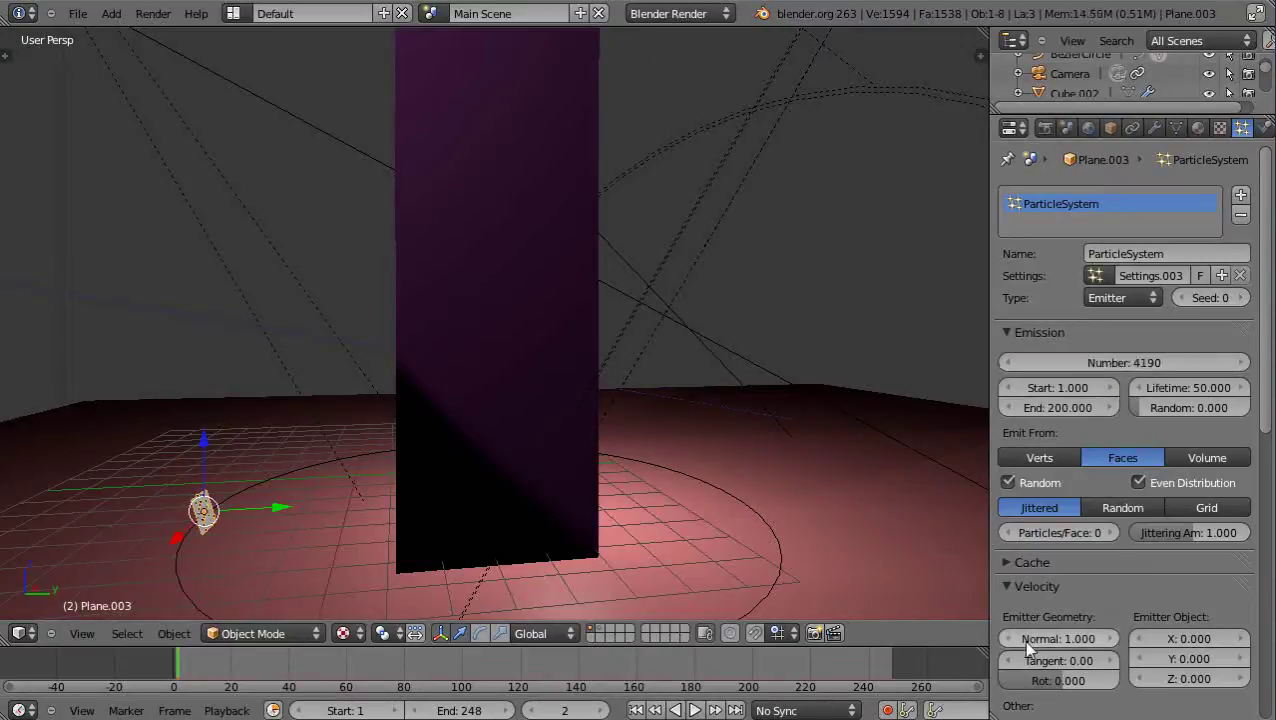
{"action": "left_click_drag", "start_coordinate": [1027, 648], "coordinate": [1212, 632]}
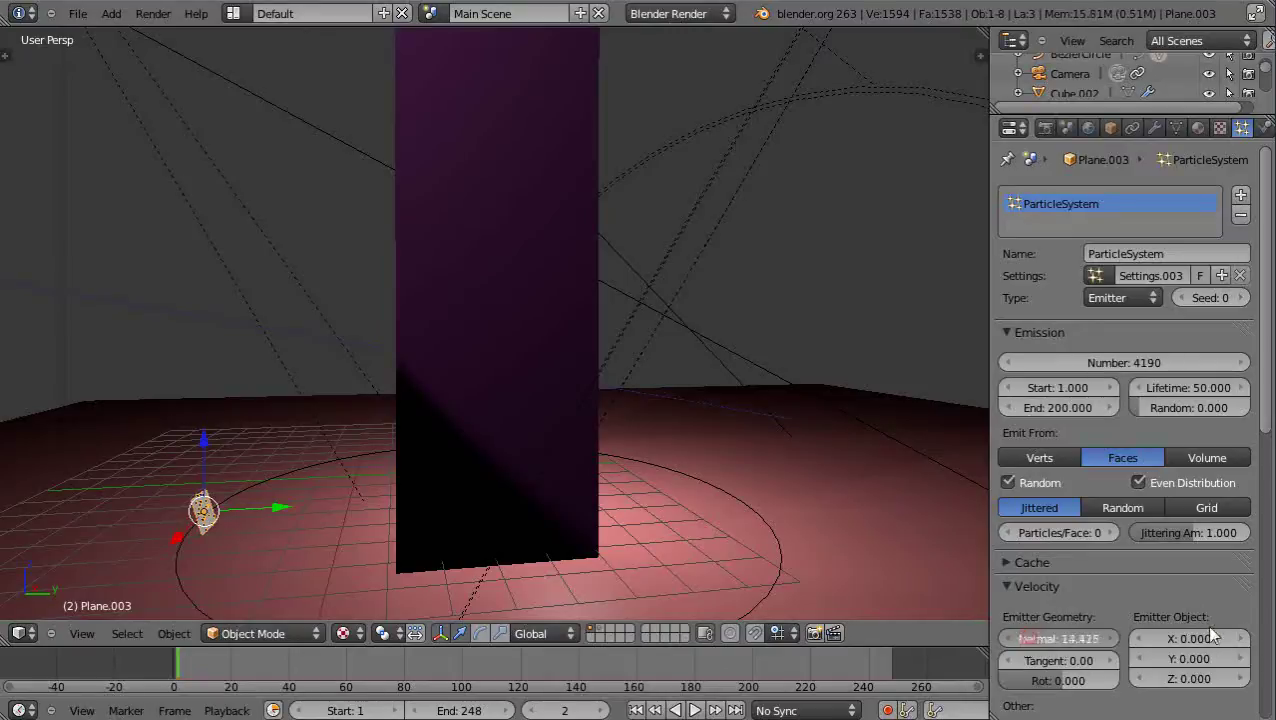
{"action": "mouse_move", "coordinate": [1028, 639]}
{"action": "left_mouse_down"}
{"action": "mouse_move", "coordinate": [1088, 647]}
{"action": "mouse_move", "coordinate": [1148, 632]}
{"action": "left_mouse_up"}
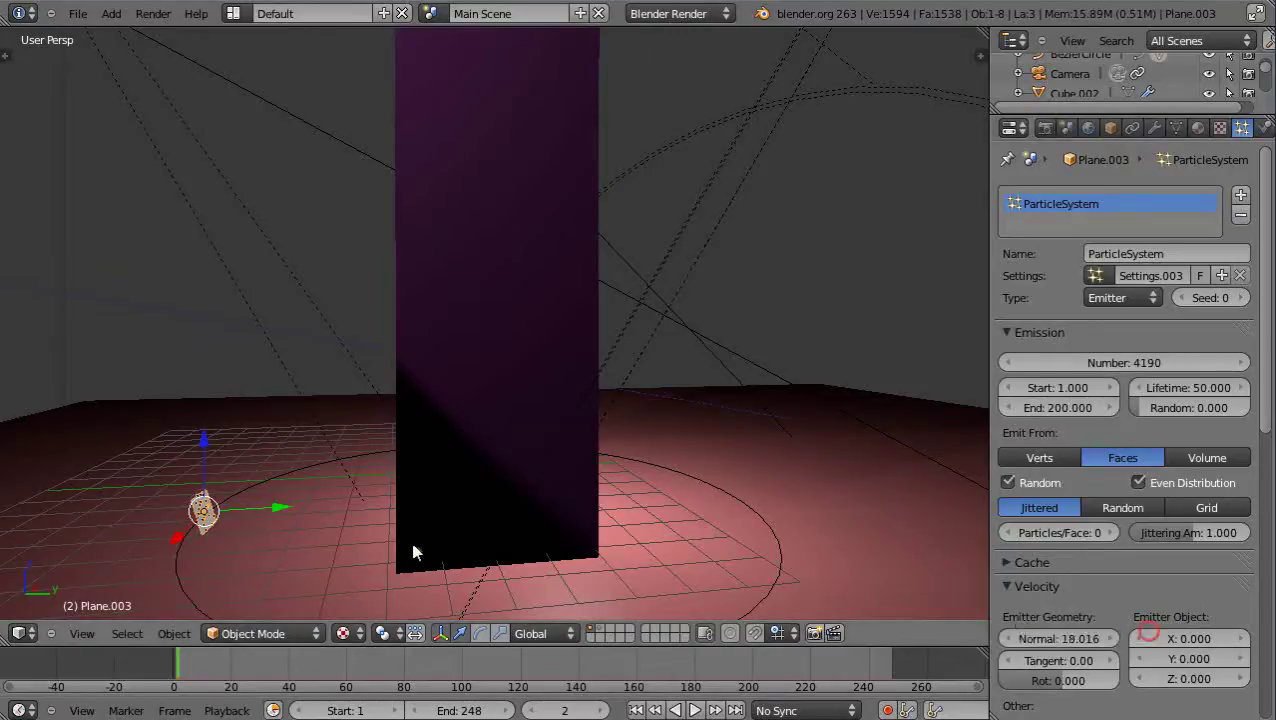
Scale the emitter plane down a little further.
{"action": "key", "text": "s"}
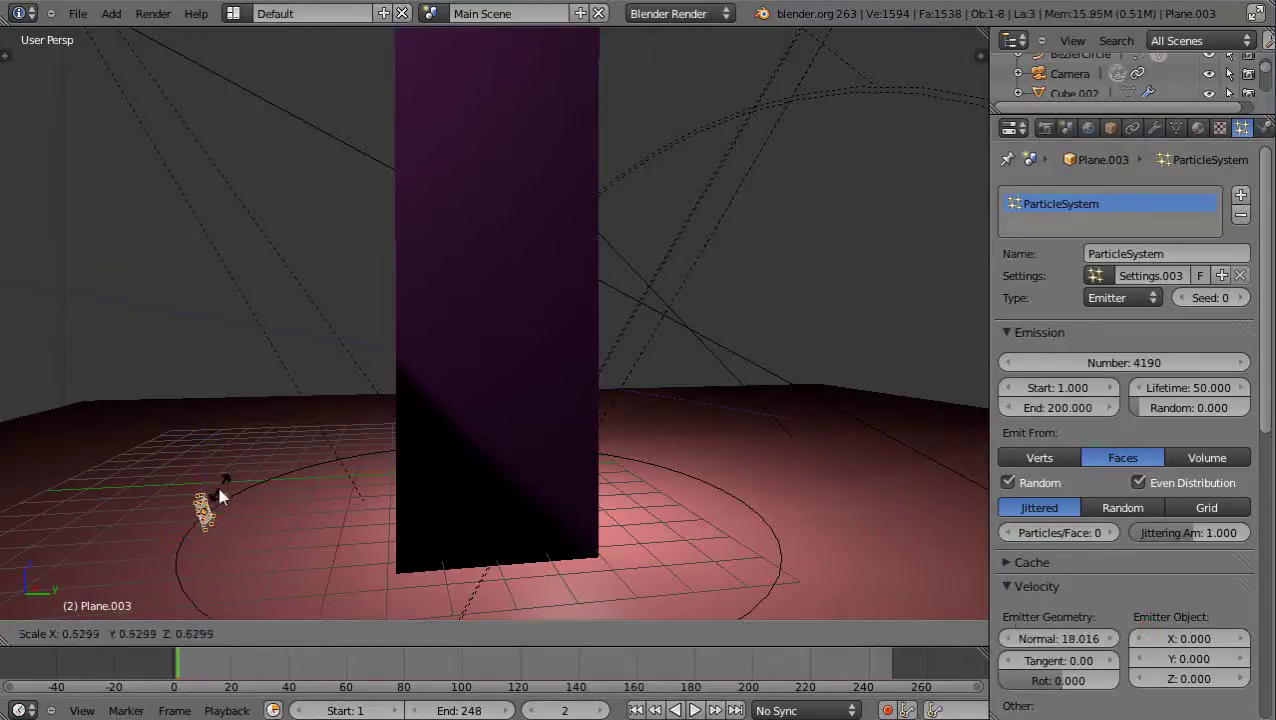
{"action": "left_click", "coordinate": [218, 500]}
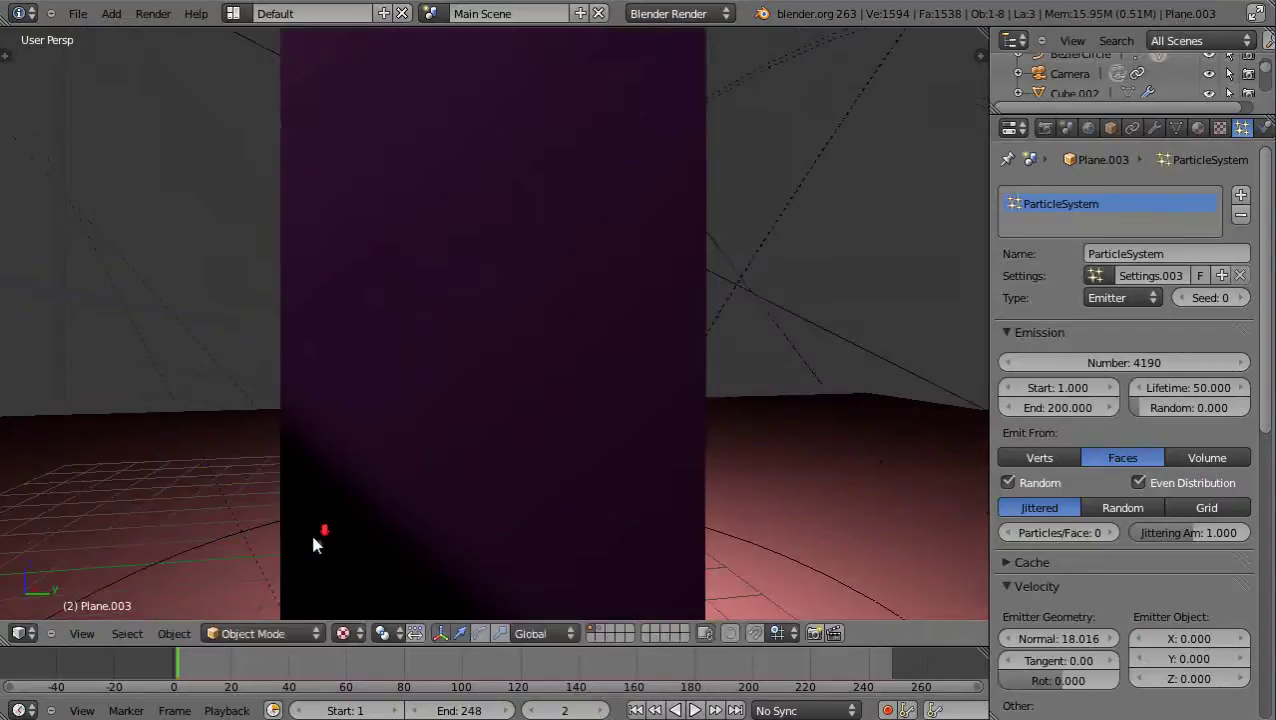
{"action": "scroll", "coordinate": [1199, 400], "scroll_direction": "down", "scroll_amount": 3}
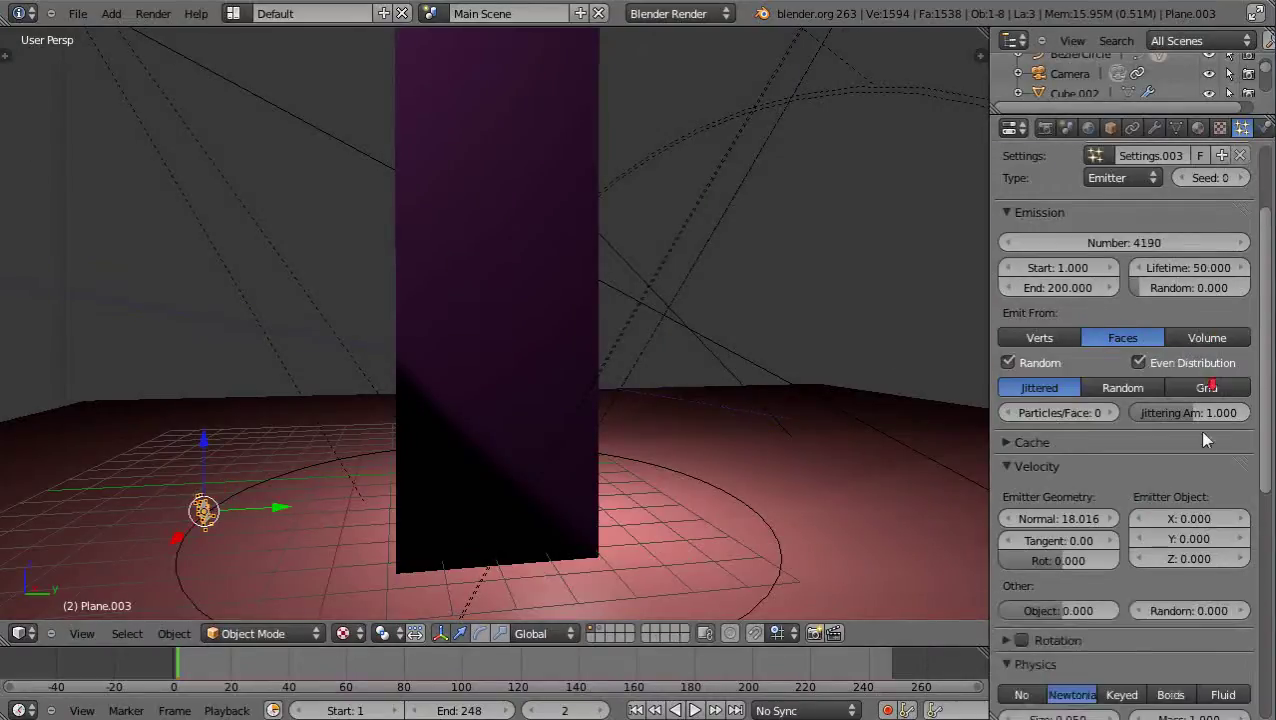
{"action": "scroll", "coordinate": [1194, 447], "scroll_direction": "down", "scroll_amount": 3}
{"action": "scroll", "coordinate": [1194, 447], "scroll_direction": "up", "scroll_amount": 3}
{"action": "scroll", "coordinate": [1195, 448], "scroll_direction": "up", "scroll_amount": 3}
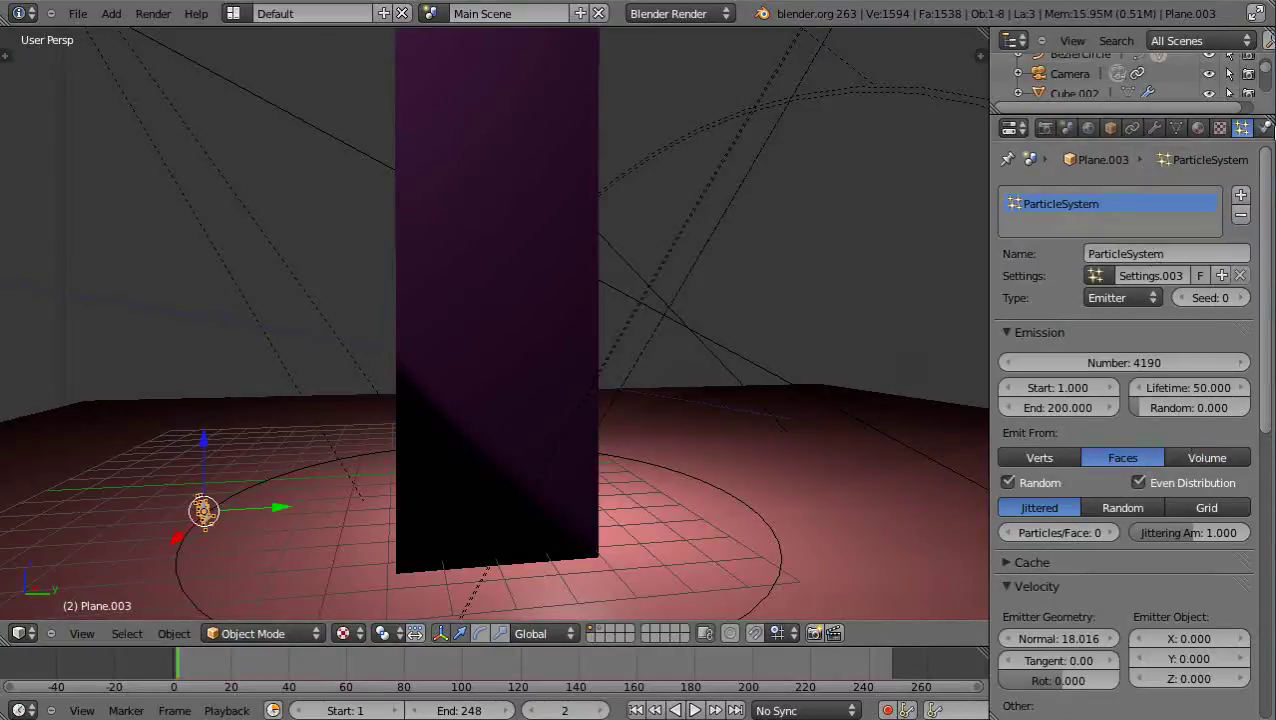
Add a Dynamic Paint brush to Plane.003 with ParticleSystem as its particle paint source.
{"action": "left_click", "coordinate": [1265, 132]}
{"action": "left_click", "coordinate": [1092, 287]}
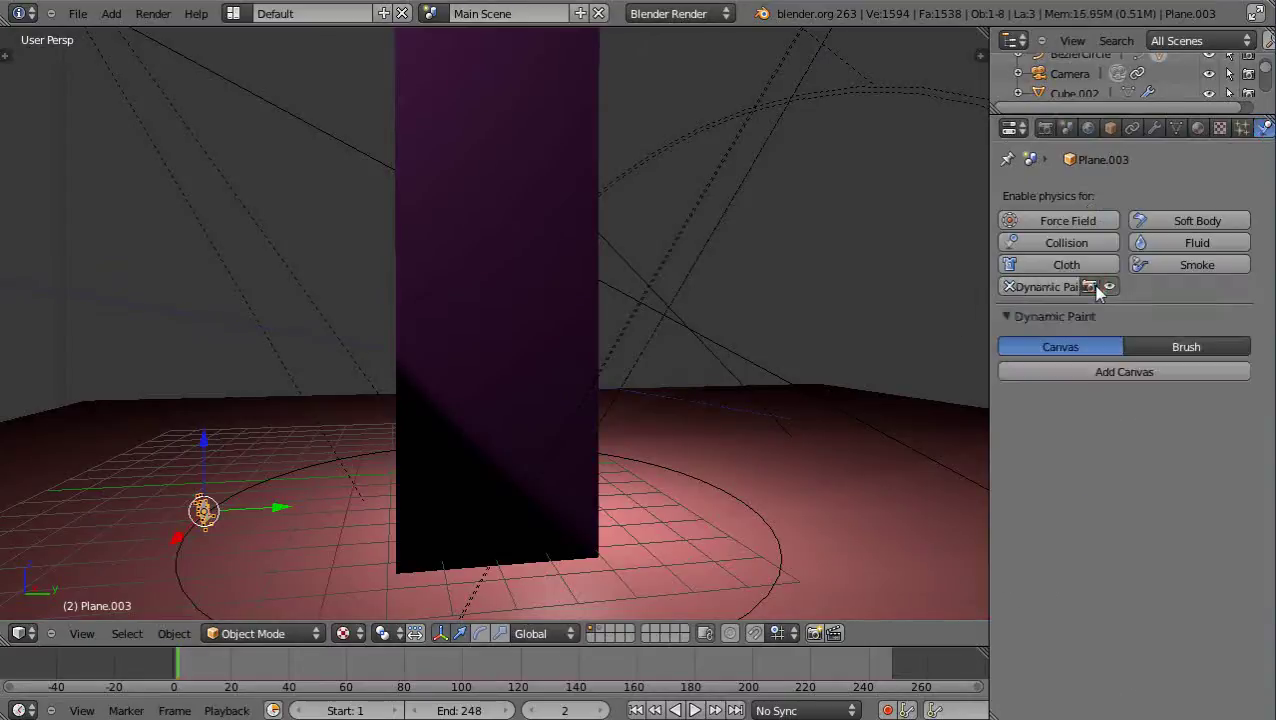
{"action": "left_click", "coordinate": [1180, 347]}
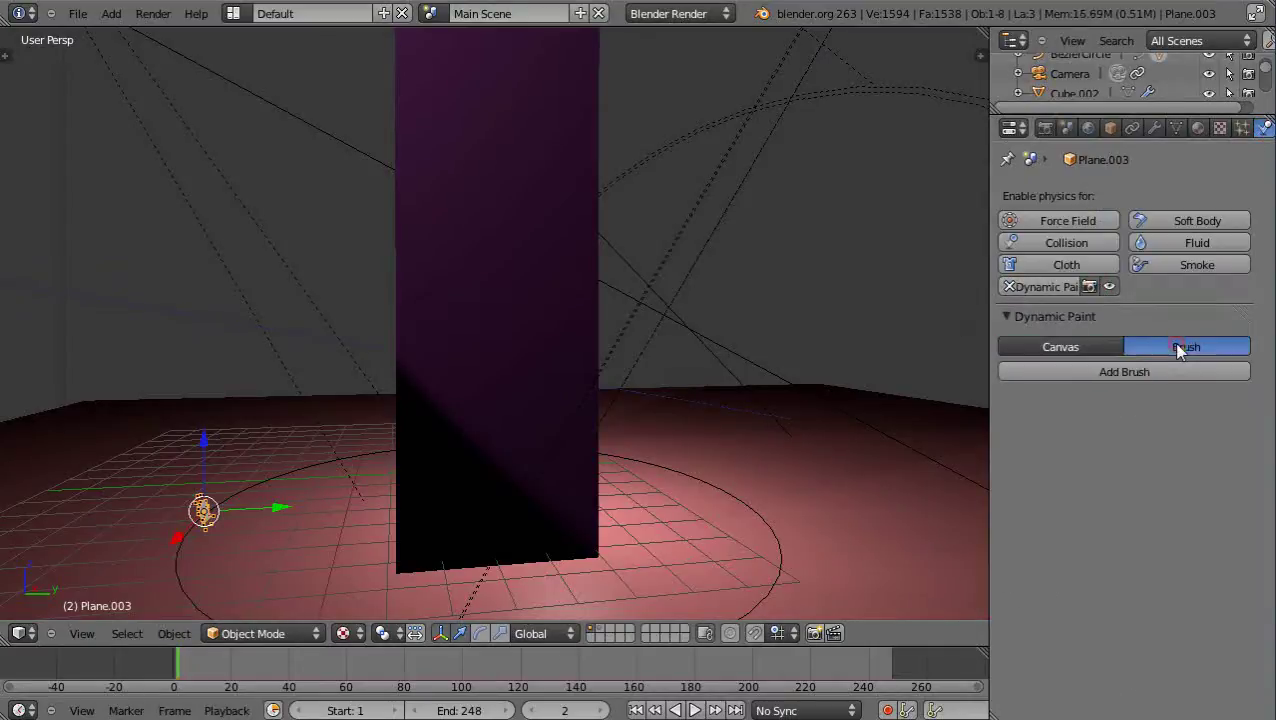
{"action": "left_click", "coordinate": [1110, 376]}
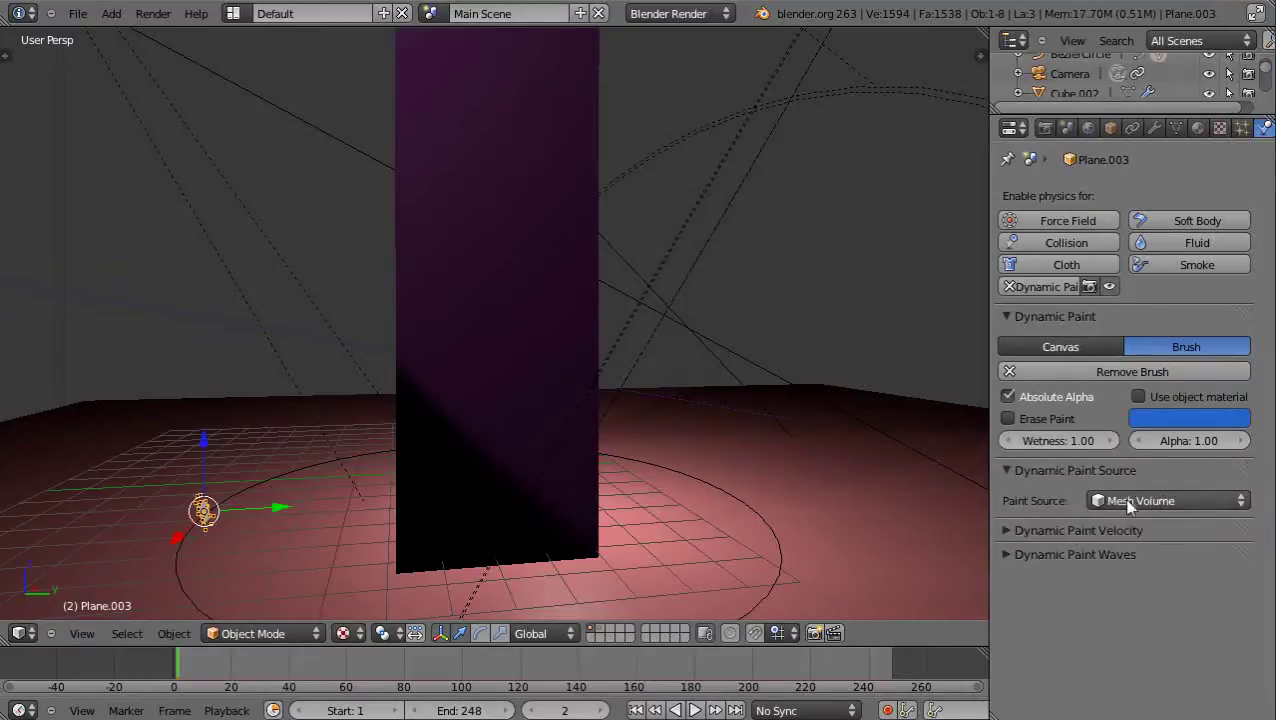
{"action": "left_click", "coordinate": [1238, 500]}
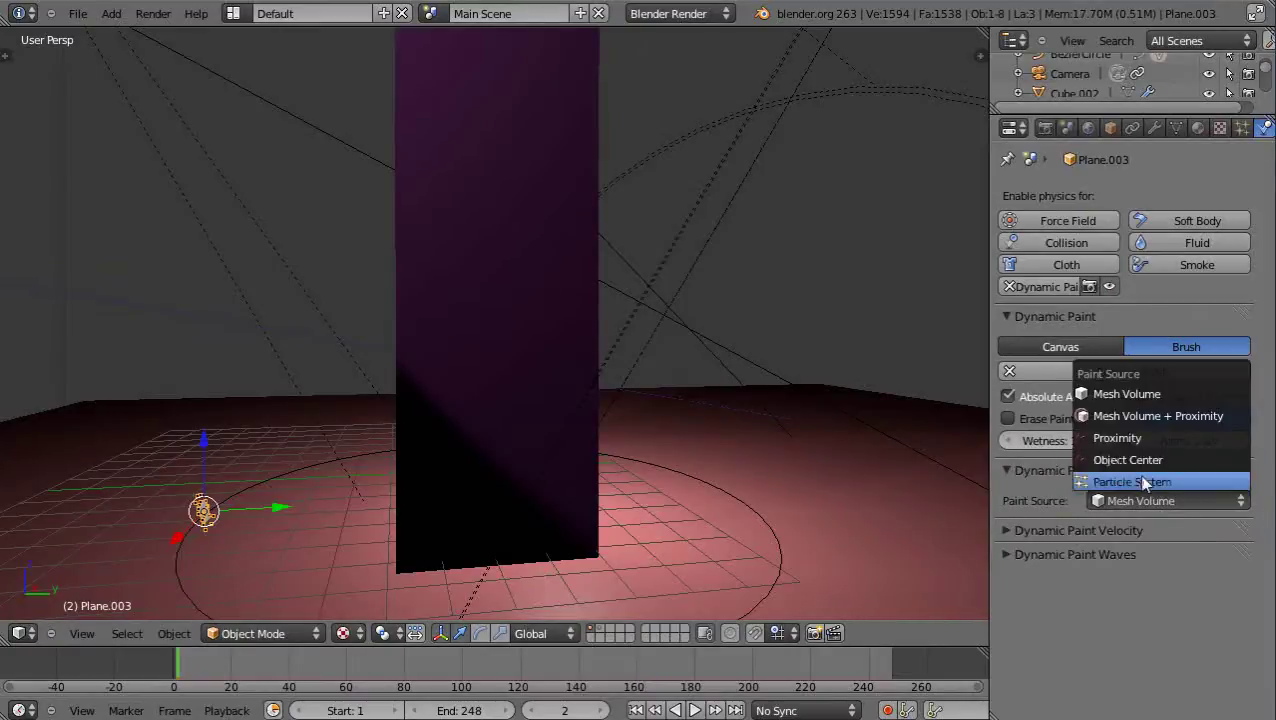
{"action": "left_click", "coordinate": [1143, 479]}
{"action": "left_click", "coordinate": [1036, 521]}
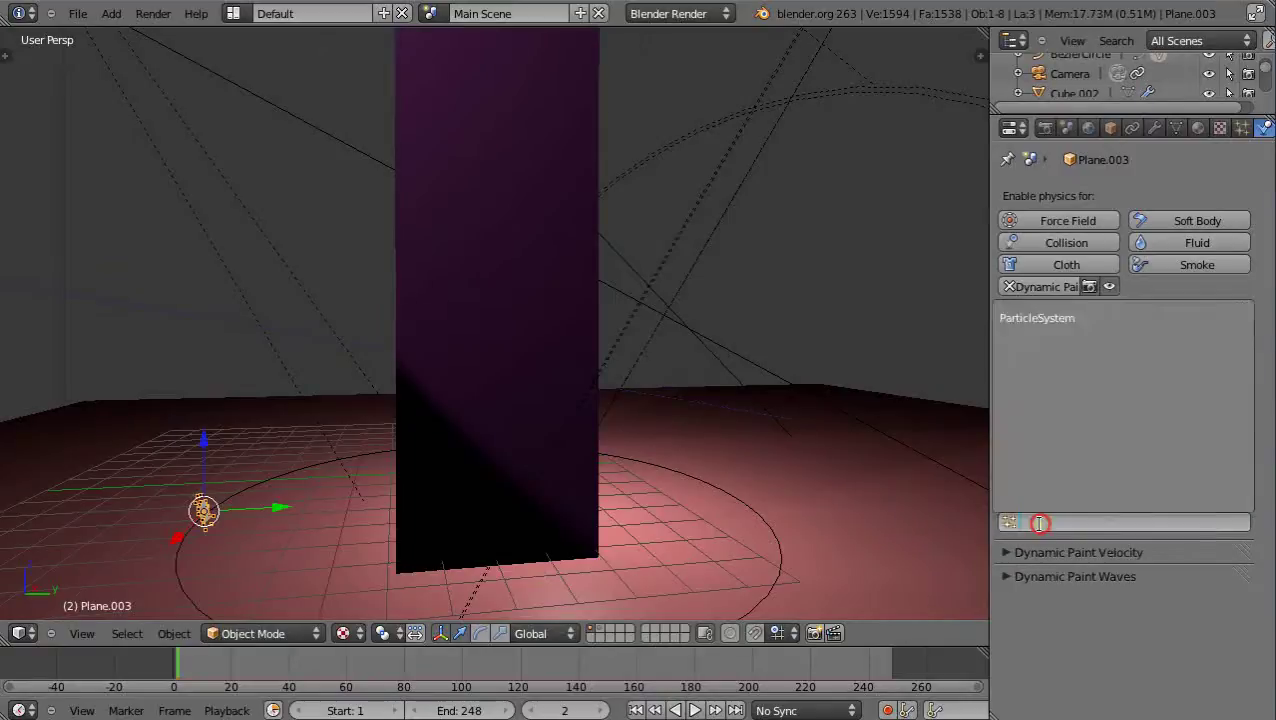
{"action": "left_click", "coordinate": [1035, 318]}
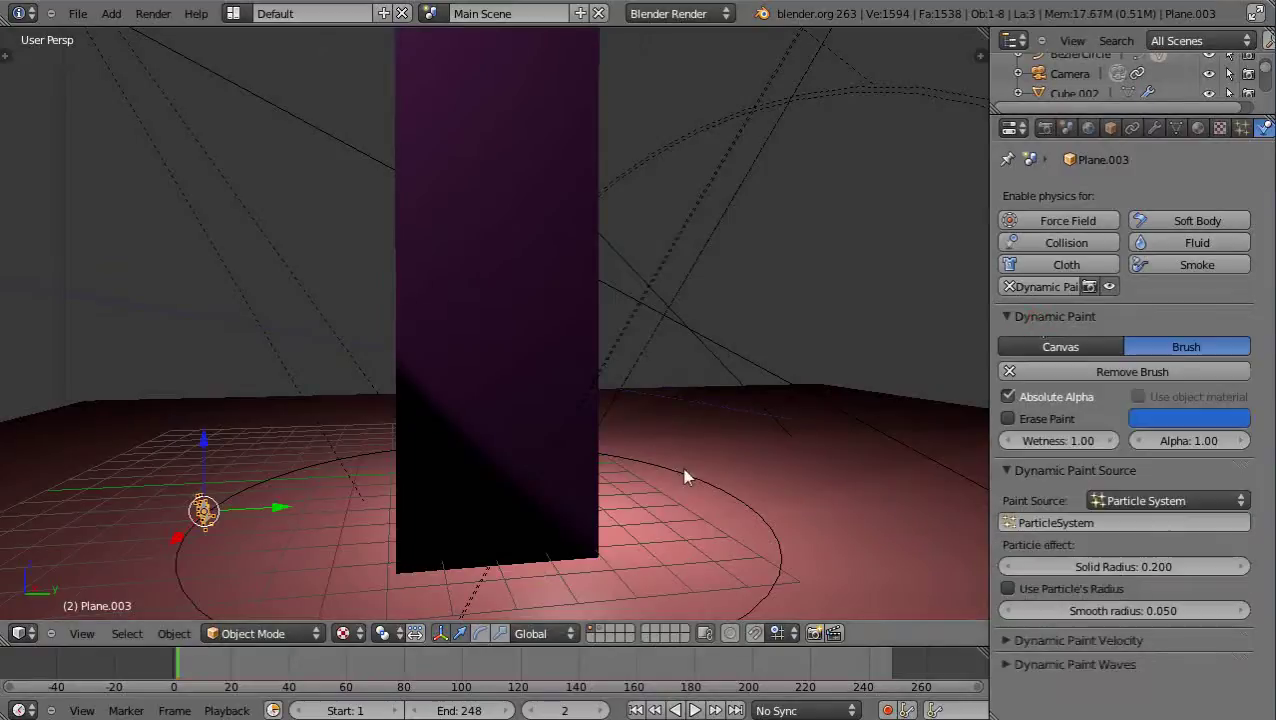
Replace Cube.002's existing displace canvas with a new Dynamic Paint canvas using a Paint surface.
{"action": "right_click", "coordinate": [494, 328]}
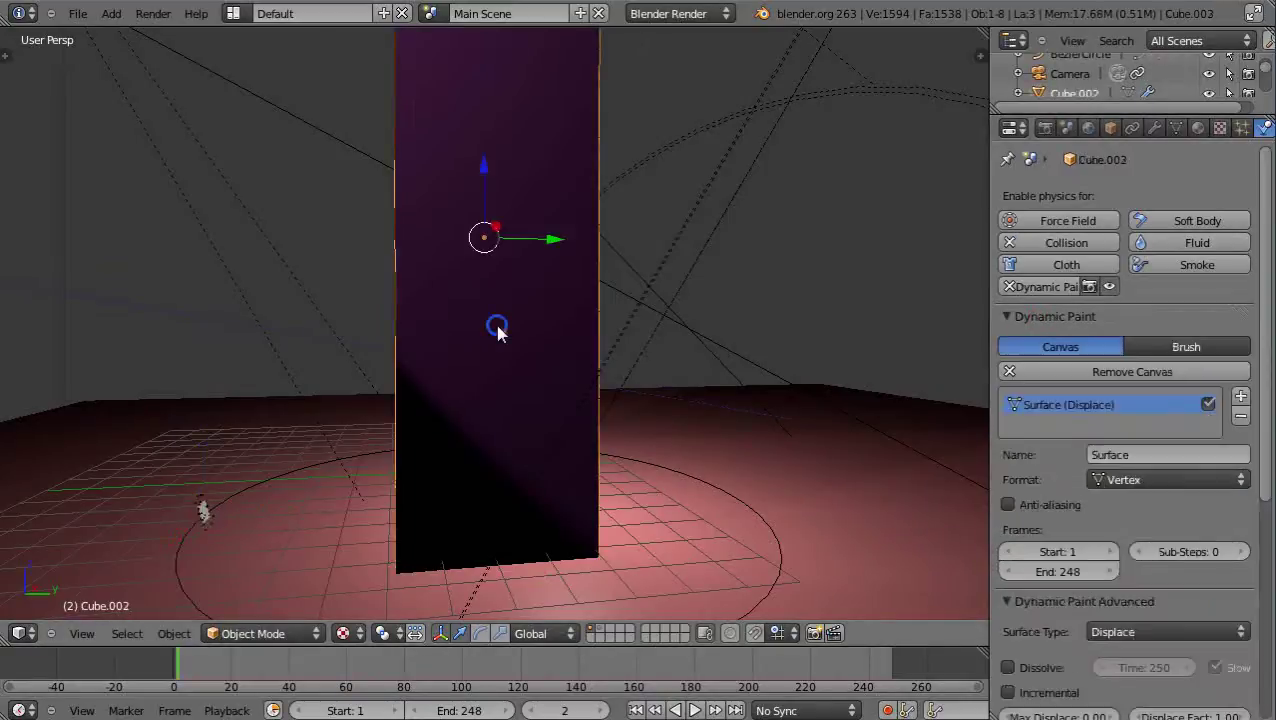
{"action": "left_click", "coordinate": [1124, 371]}
{"action": "left_click", "coordinate": [1085, 346]}
{"action": "left_click", "coordinate": [1085, 371]}
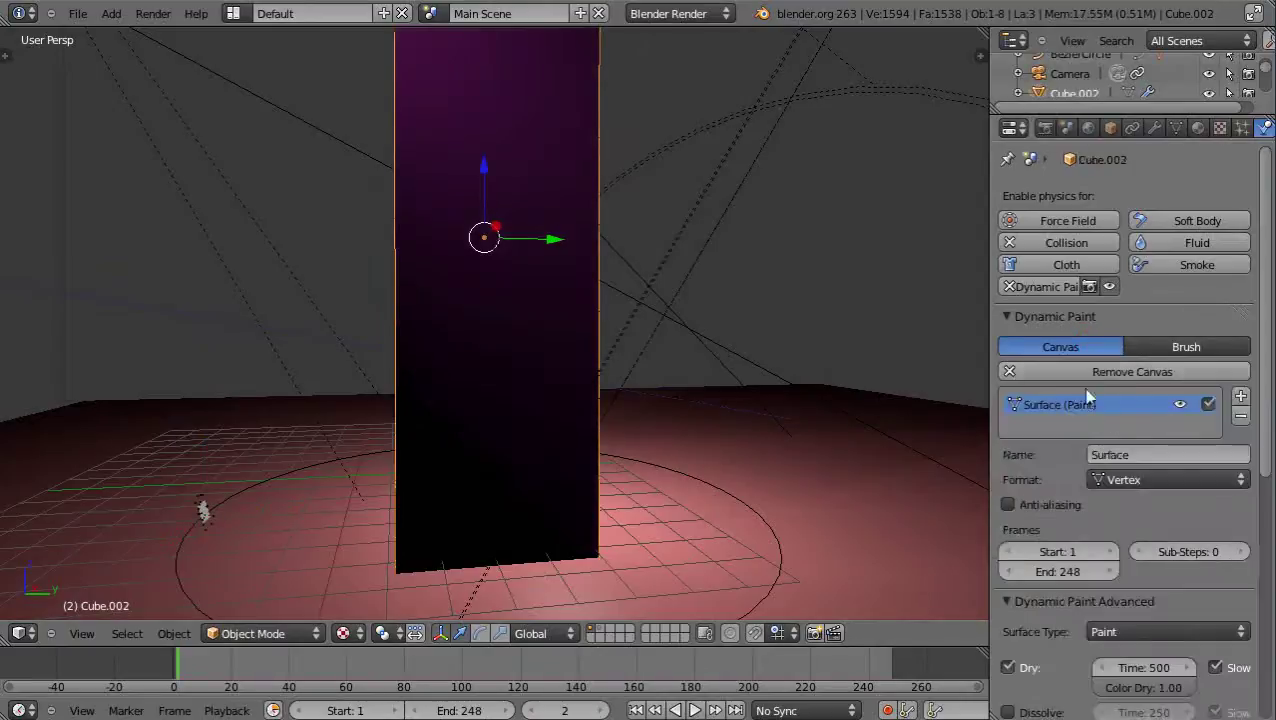
{"action": "scroll", "coordinate": [1112, 420], "scroll_direction": "down", "scroll_amount": 4}
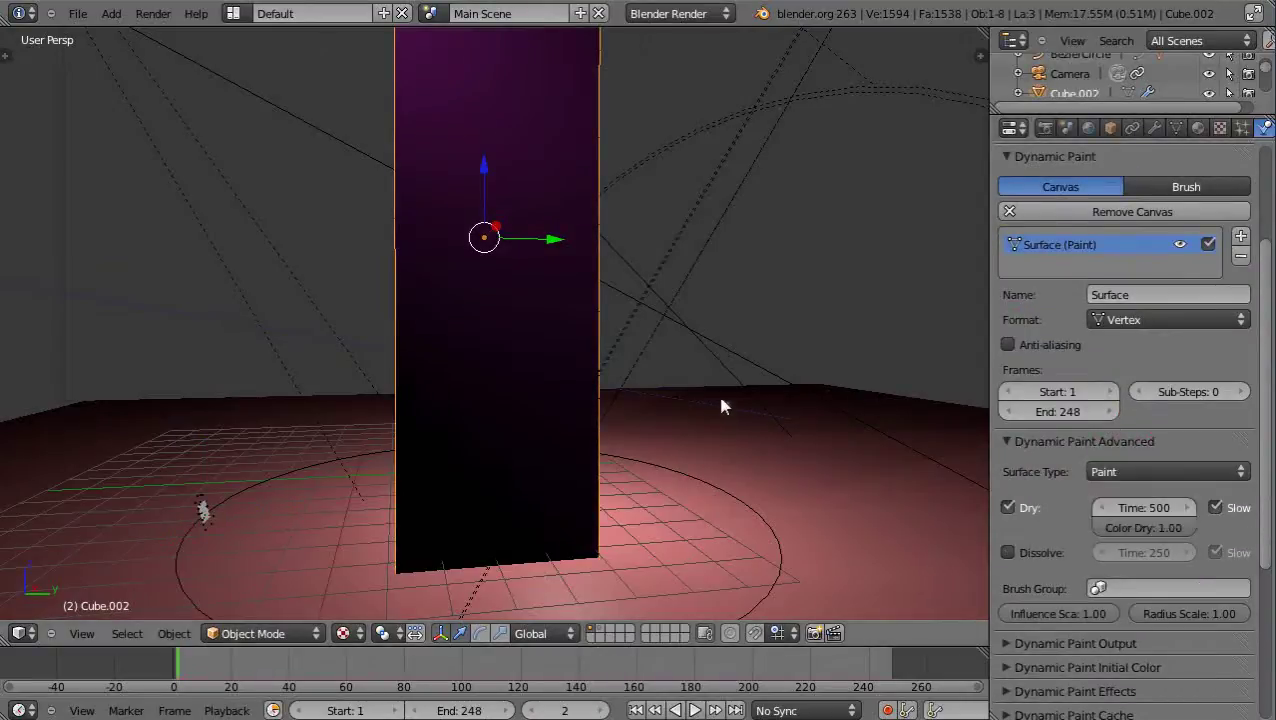
{"action": "scroll", "coordinate": [717, 390], "scroll_direction": "down", "scroll_amount": 5}
{"action": "scroll", "coordinate": [717, 390], "scroll_direction": "up", "scroll_amount": 3}
Play the animation and orbit around the column as particles stream past it.
{"action": "middle_click_drag", "start_coordinate": [648, 463], "coordinate": [775, 459]}
{"action": "key", "text": "alt+a"}
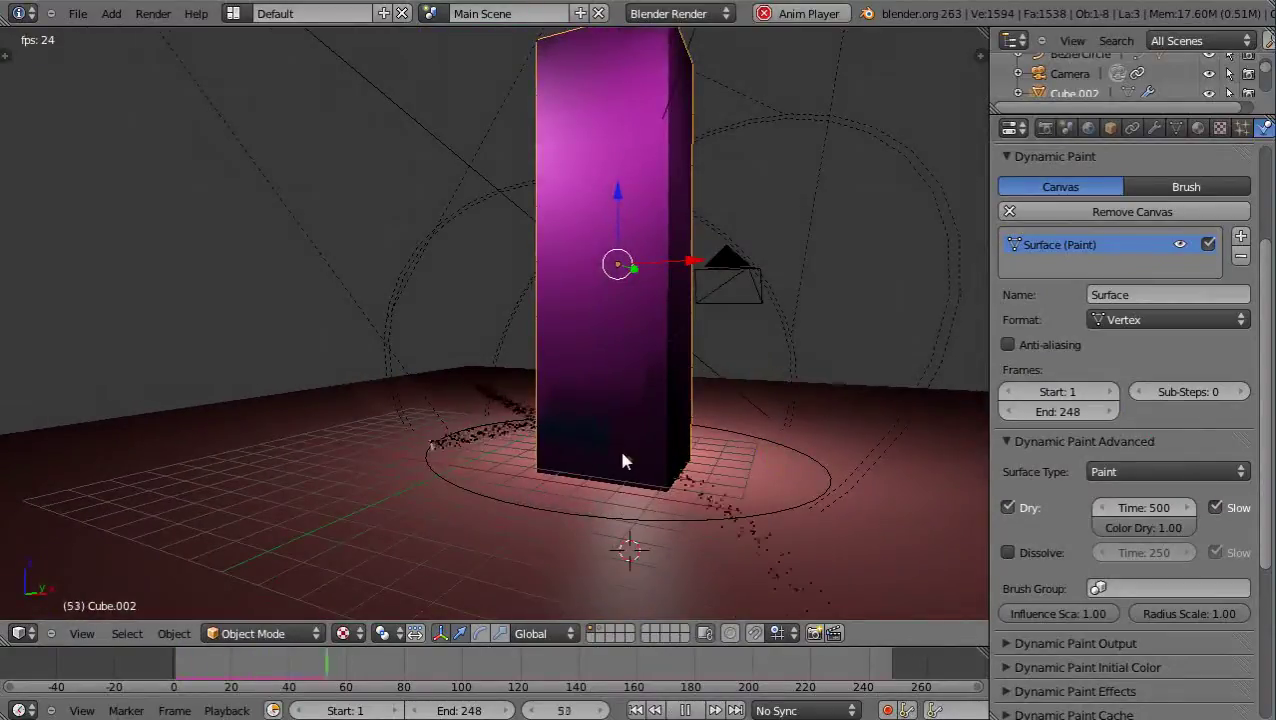
{"action": "scroll", "coordinate": [620, 450], "scroll_direction": "down", "scroll_amount": 3}
{"action": "scroll", "coordinate": [630, 460], "scroll_direction": "up", "scroll_amount": 4}
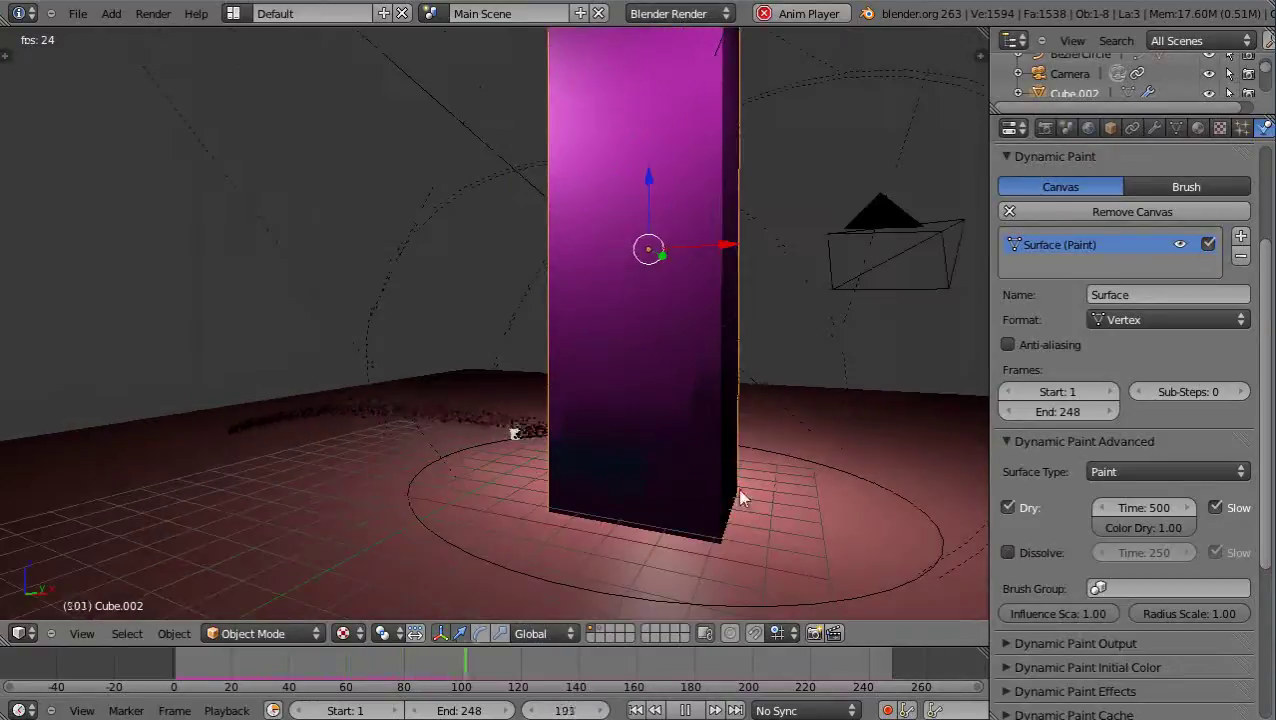
{"action": "middle_click_drag", "start_coordinate": [740, 480], "coordinate": [526, 492]}
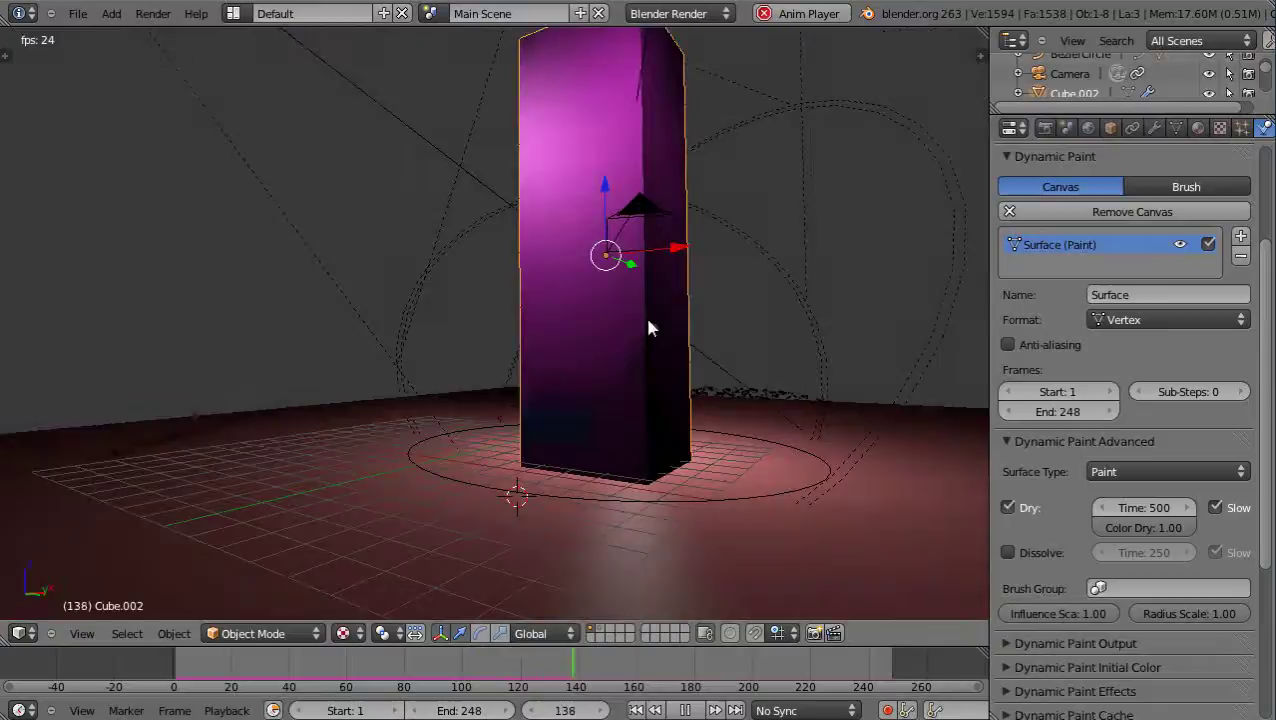
{"action": "middle_click_drag", "start_coordinate": [652, 327], "coordinate": [572, 405]}
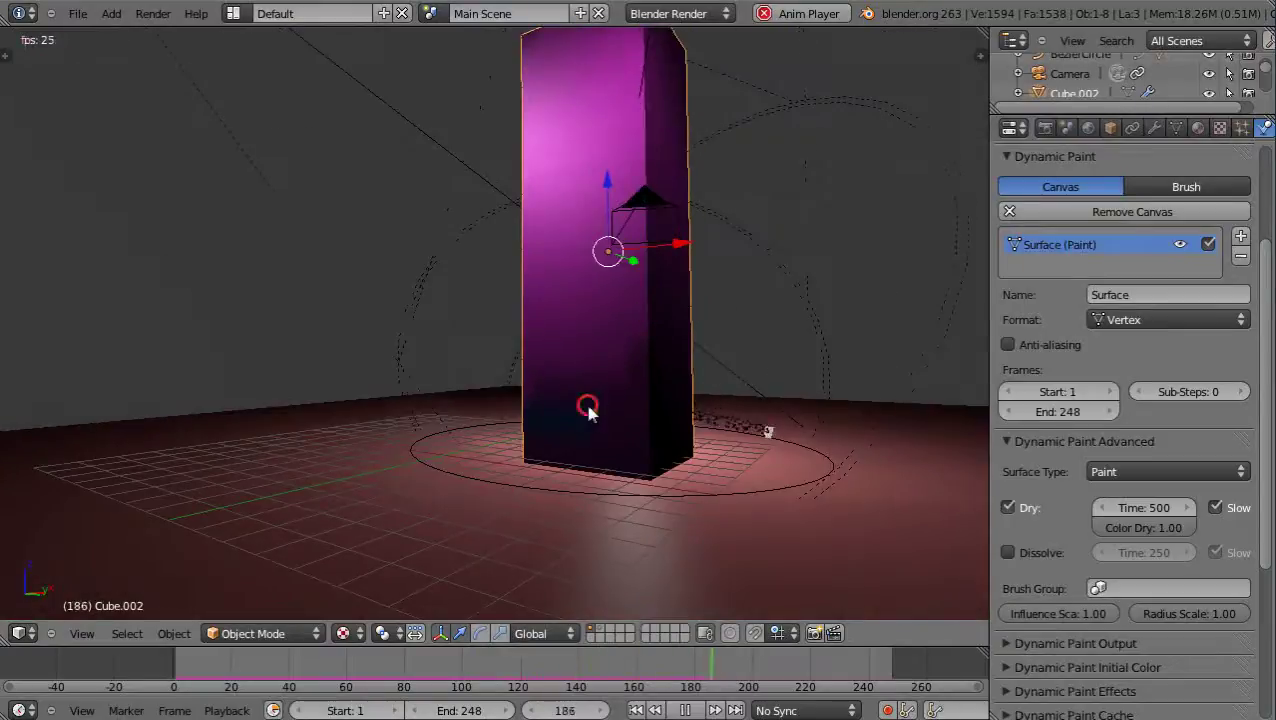
Add a point lamp at the 3D cursor and lift it along Z.
{"action": "key", "text": "shift+a"}
{"action": "mouse_move", "coordinate": [597, 450]}
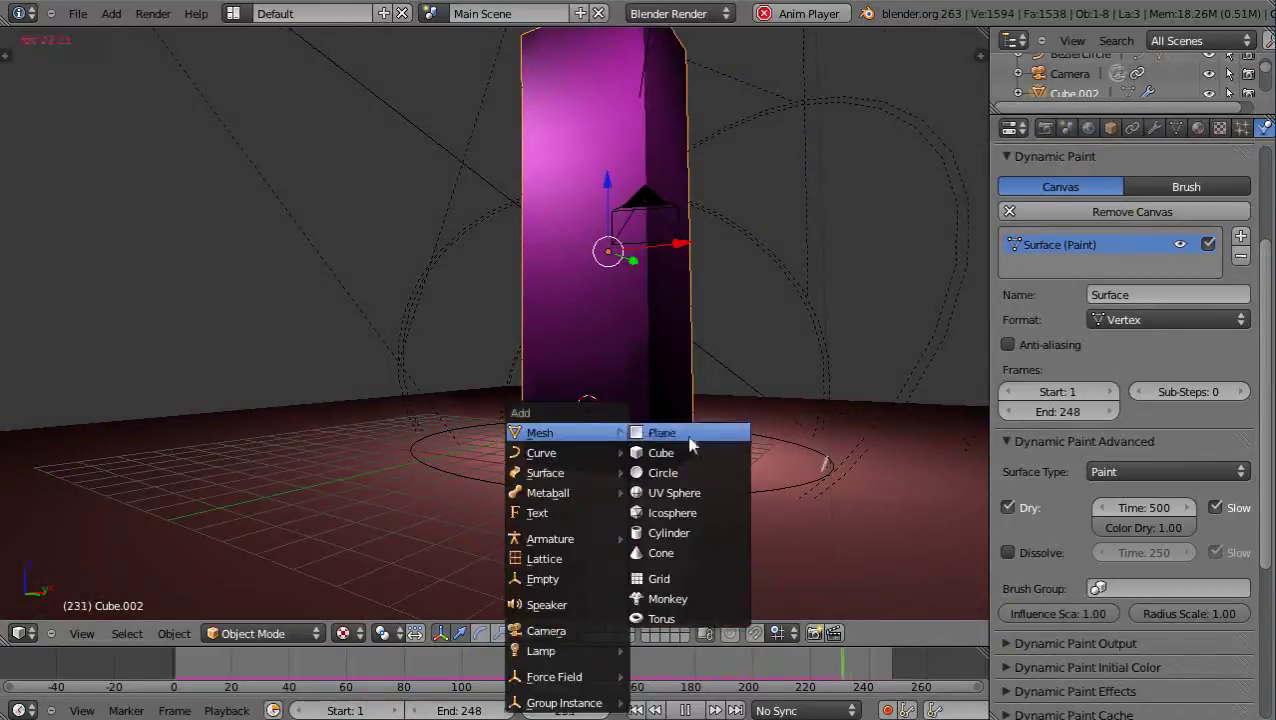
{"action": "mouse_move", "coordinate": [560, 651]}
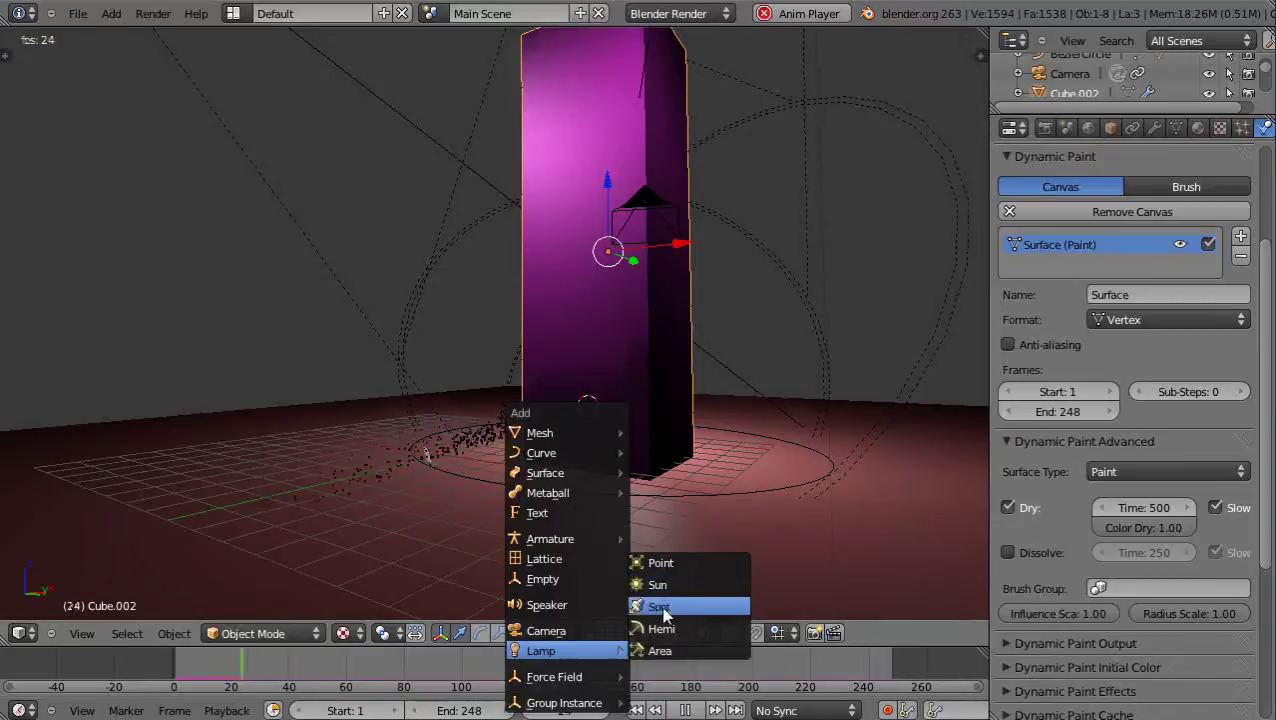
{"action": "left_click", "coordinate": [662, 562]}
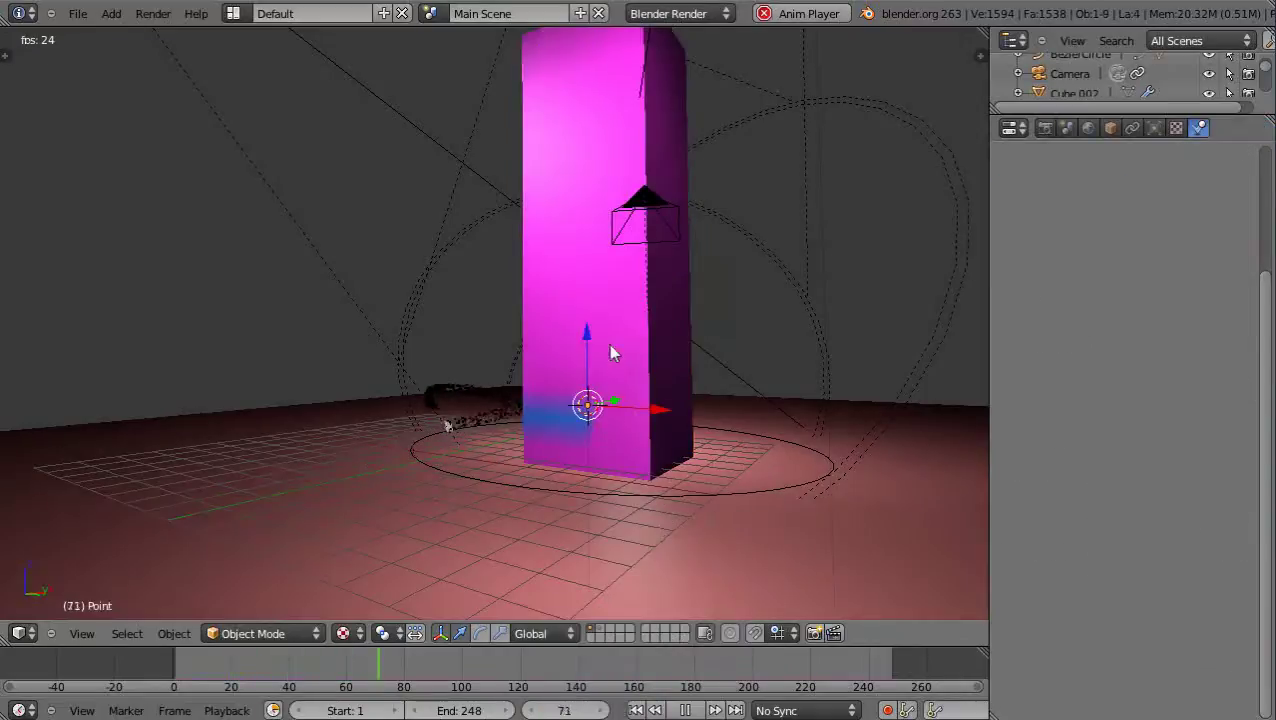
{"action": "left_click_drag", "start_coordinate": [589, 334], "coordinate": [586, 350]}
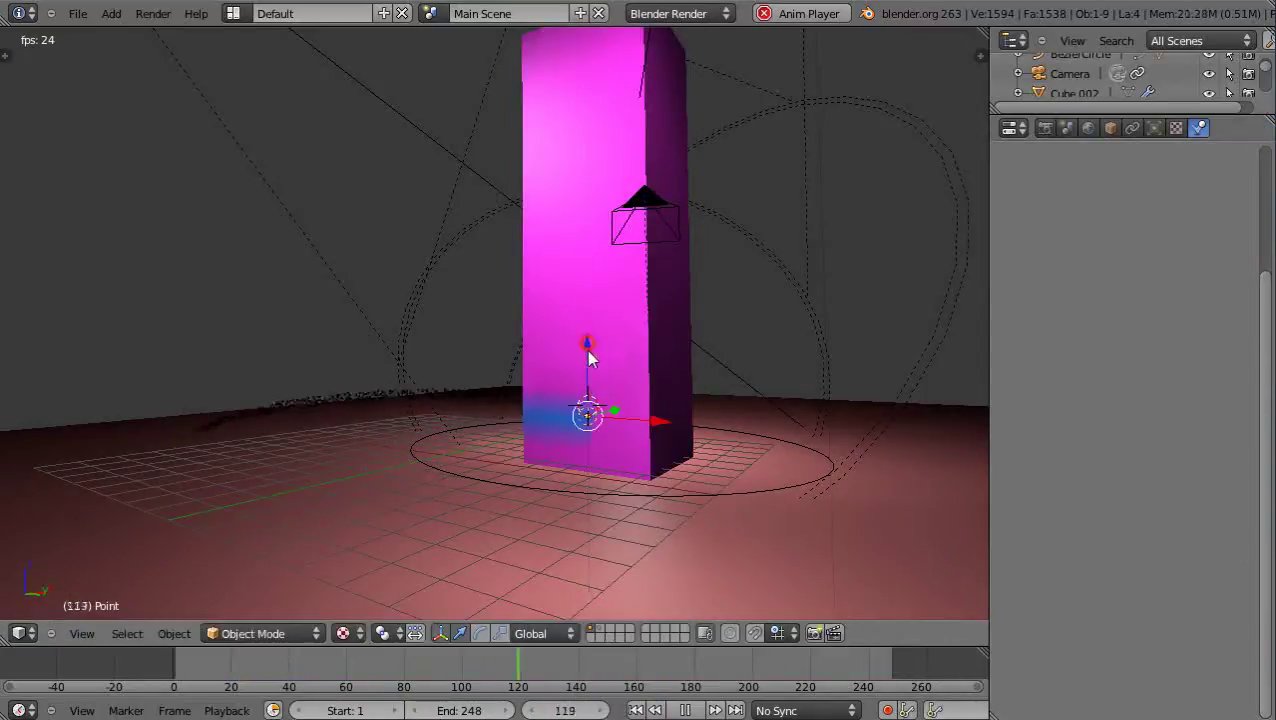
{"action": "key", "text": "KP_0"}
{"action": "key", "text": "KP_0"}
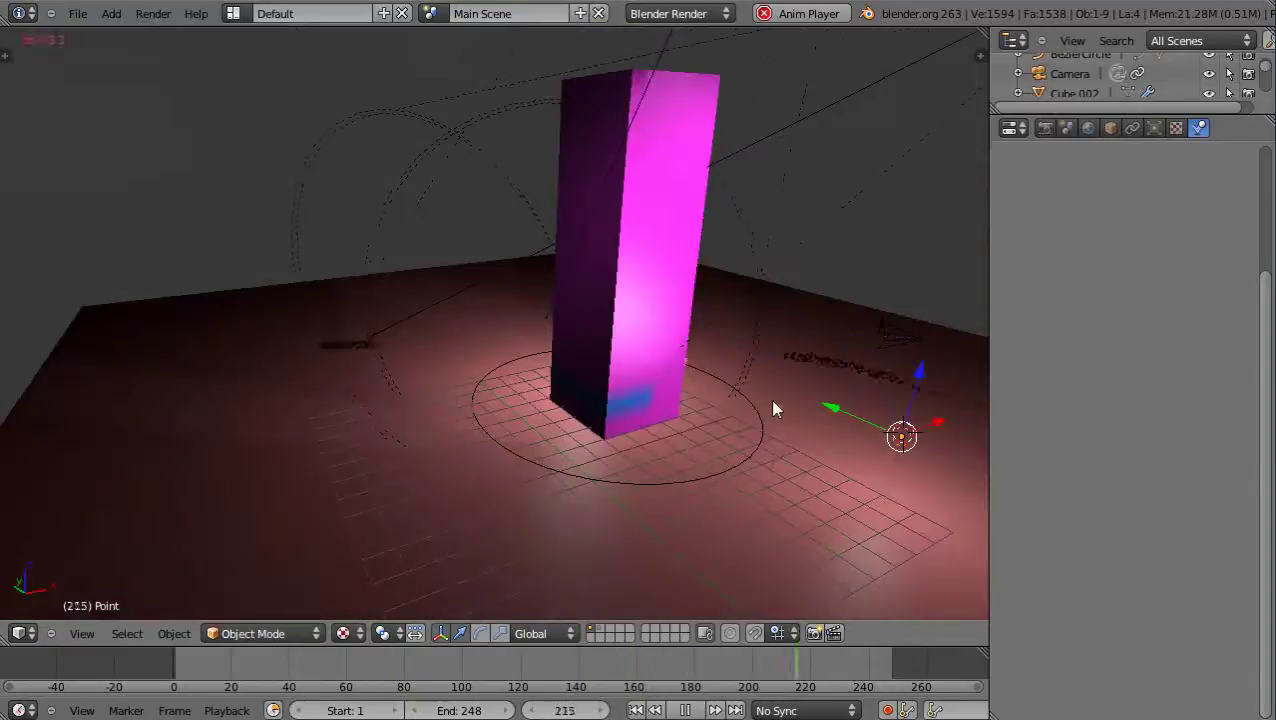
Duplicate the point lamp and raise it higher above the floor.
{"action": "key", "text": "shift+d"}
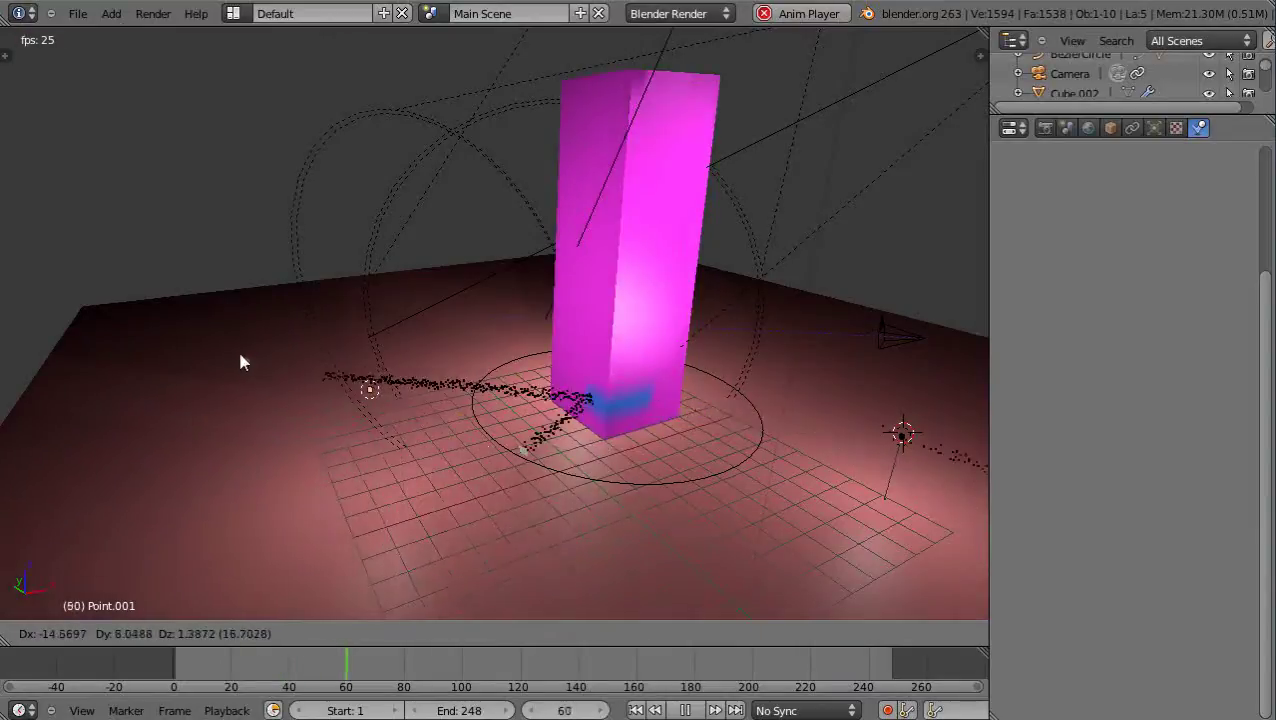
{"action": "left_click", "coordinate": [240, 358]}
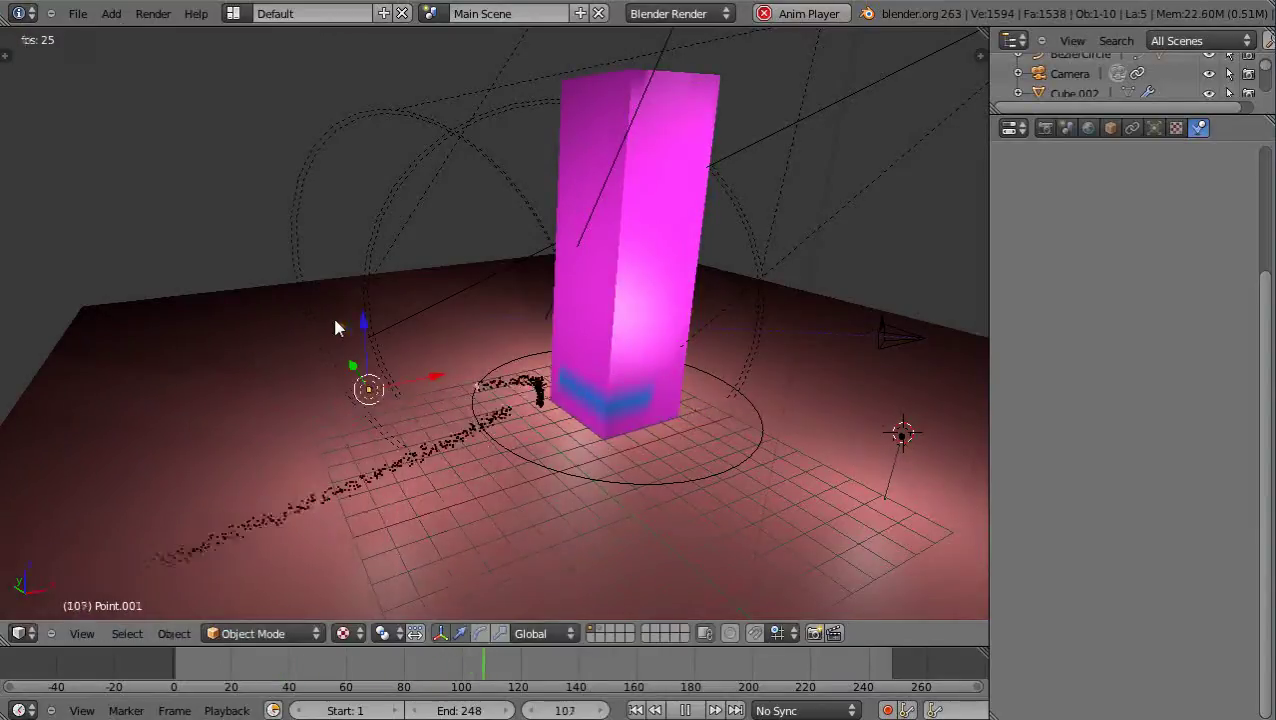
{"action": "left_click_drag", "start_coordinate": [363, 322], "coordinate": [364, 280]}
Stop the animation preview, leaving the magenta column clean at frame 2.
{"action": "middle_click_drag", "start_coordinate": [801, 411], "coordinate": [624, 411]}
{"action": "scroll", "coordinate": [620, 415], "scroll_direction": "down", "scroll_amount": 4}
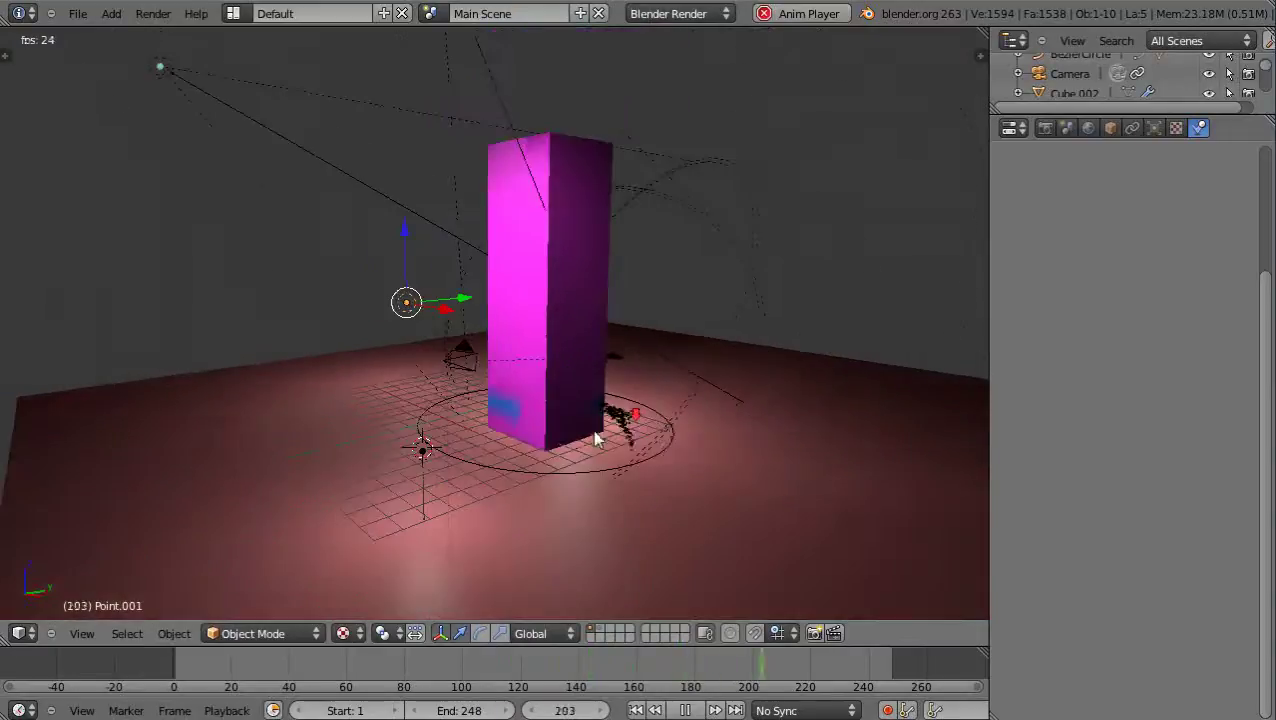
{"action": "scroll", "coordinate": [468, 455], "scroll_direction": "up", "scroll_amount": 2}
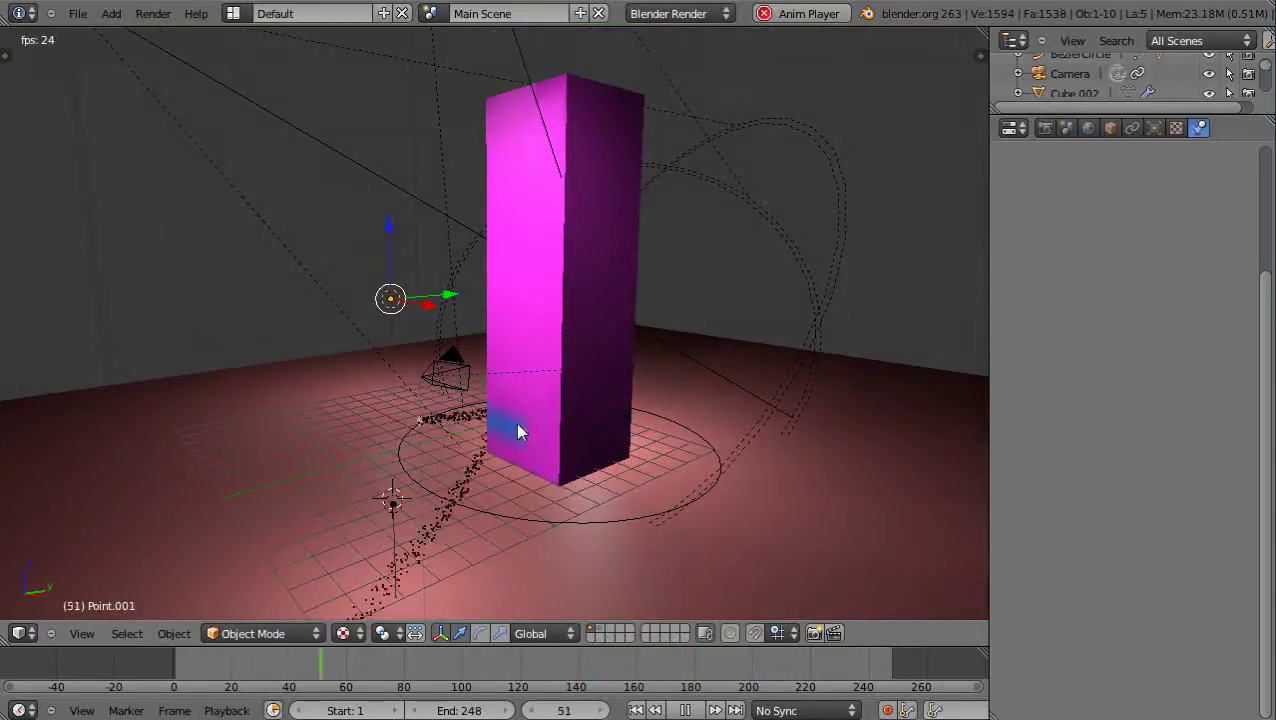
{"action": "key", "text": "Escape"}
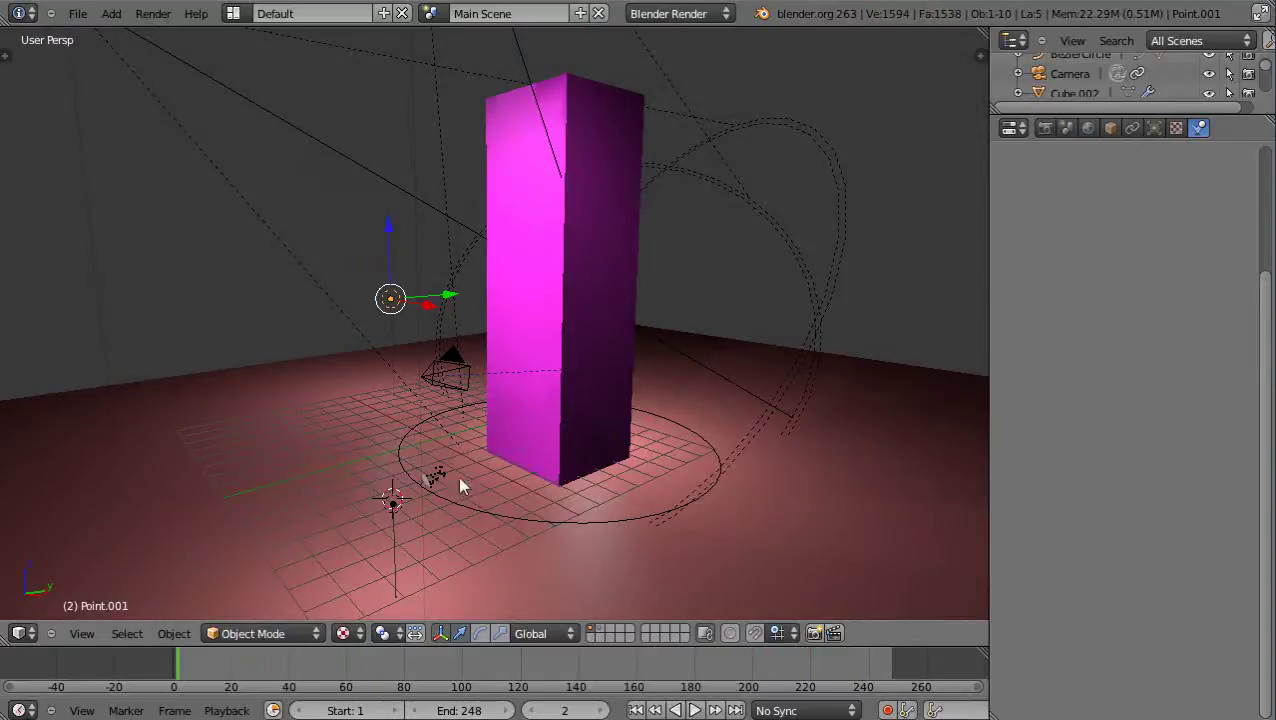
Select emitter plane Plane.003 and raise its particle Lifetime from 50 to 323.599.
{"action": "right_click", "coordinate": [428, 487]}
{"action": "mouse_move", "coordinate": [498, 512]}
{"action": "middle_mouse_down"}
{"action": "mouse_move", "coordinate": [414, 508]}
{"action": "mouse_move", "coordinate": [323, 449]}
{"action": "middle_mouse_up"}
{"action": "right_click", "coordinate": [323, 449]}
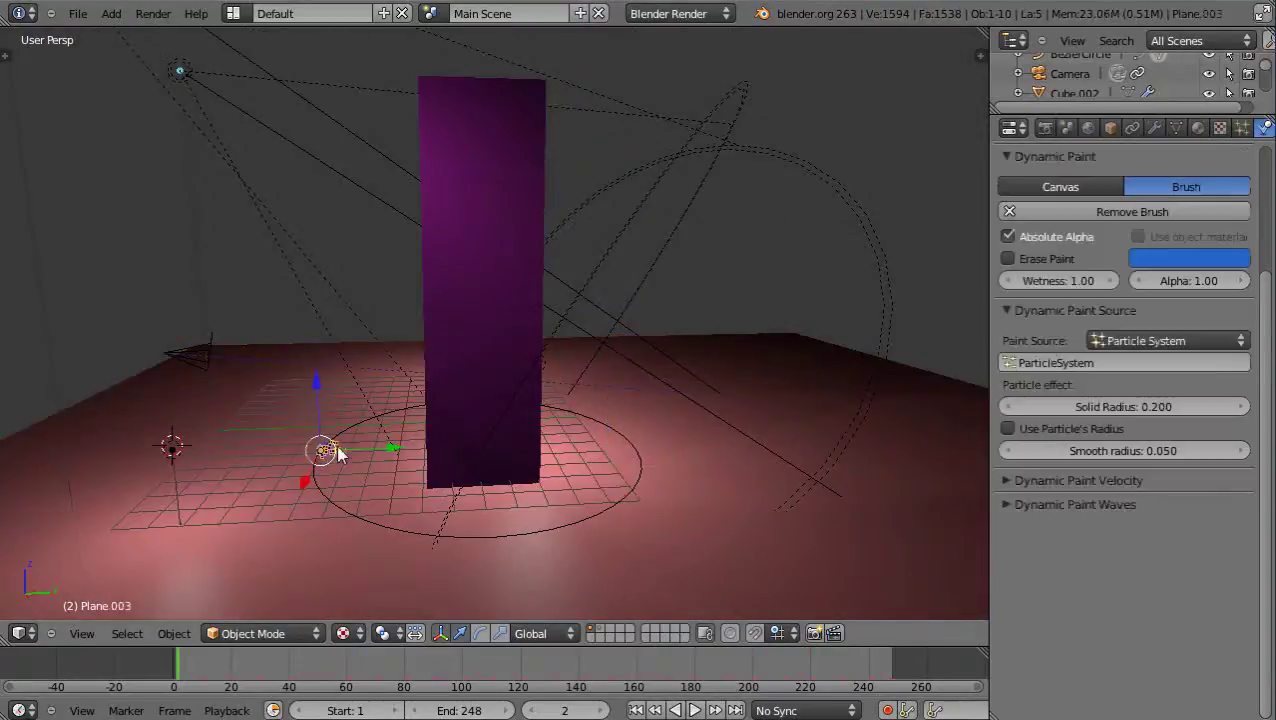
{"action": "left_click", "coordinate": [1241, 129]}
{"action": "mouse_move", "coordinate": [1190, 390]}
{"action": "left_mouse_down"}
{"action": "mouse_move", "coordinate": [1230, 390]}
{"action": "mouse_move", "coordinate": [1195, 392]}
{"action": "left_mouse_up"}
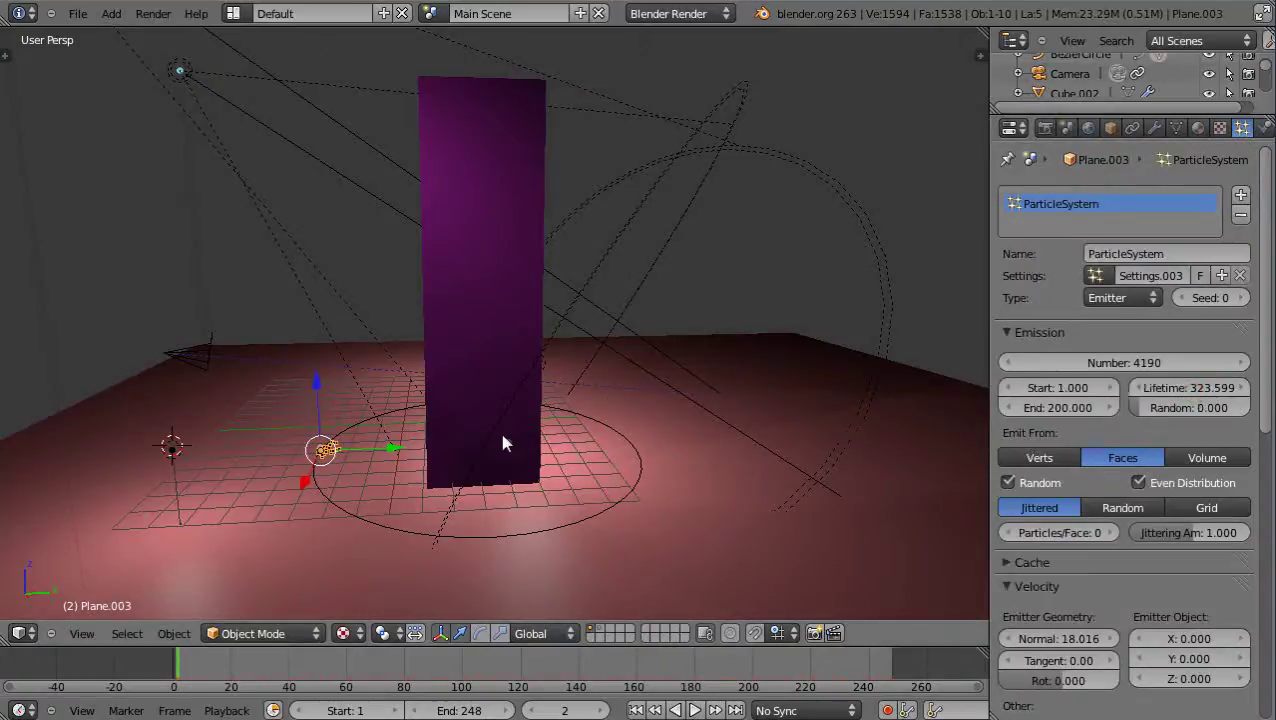
{"action": "middle_click_drag", "start_coordinate": [448, 475], "coordinate": [491, 469]}
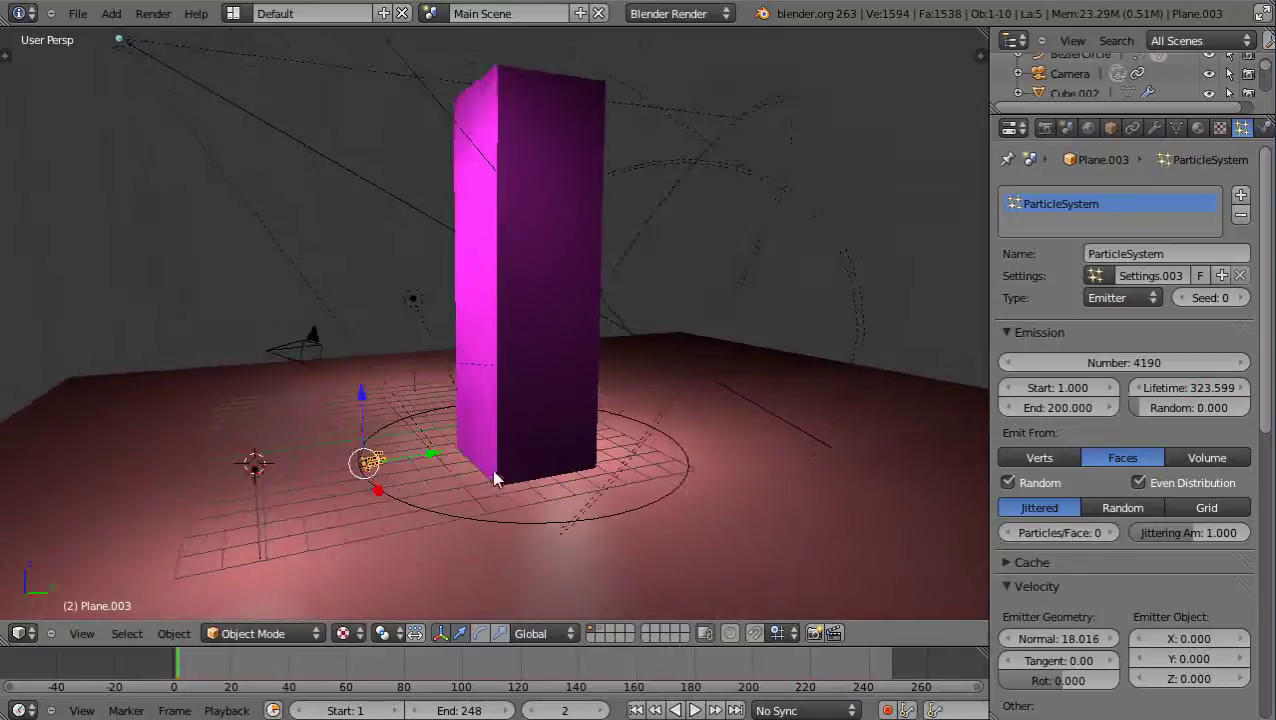
Keyframe the BezierCircle's location at frame 2, with Z at 0.288.
{"action": "right_click", "coordinate": [495, 523]}
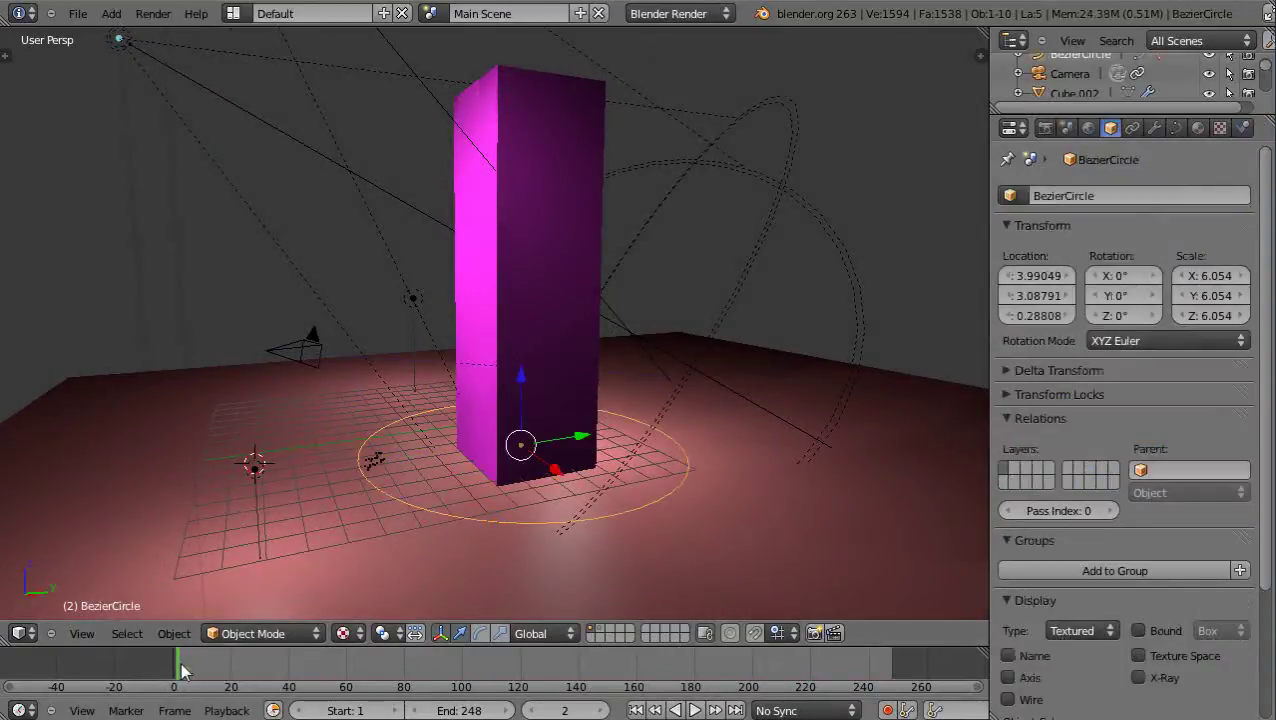
{"action": "key", "text": "i"}
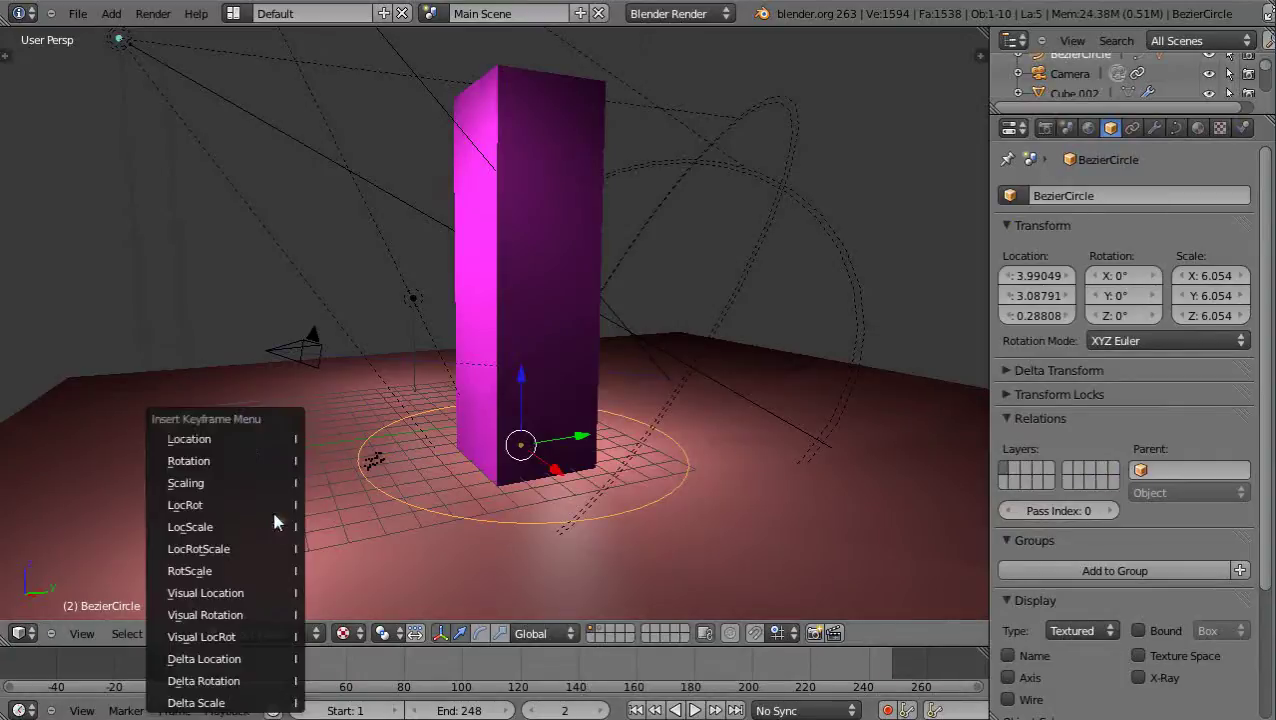
{"action": "left_click", "coordinate": [250, 443]}
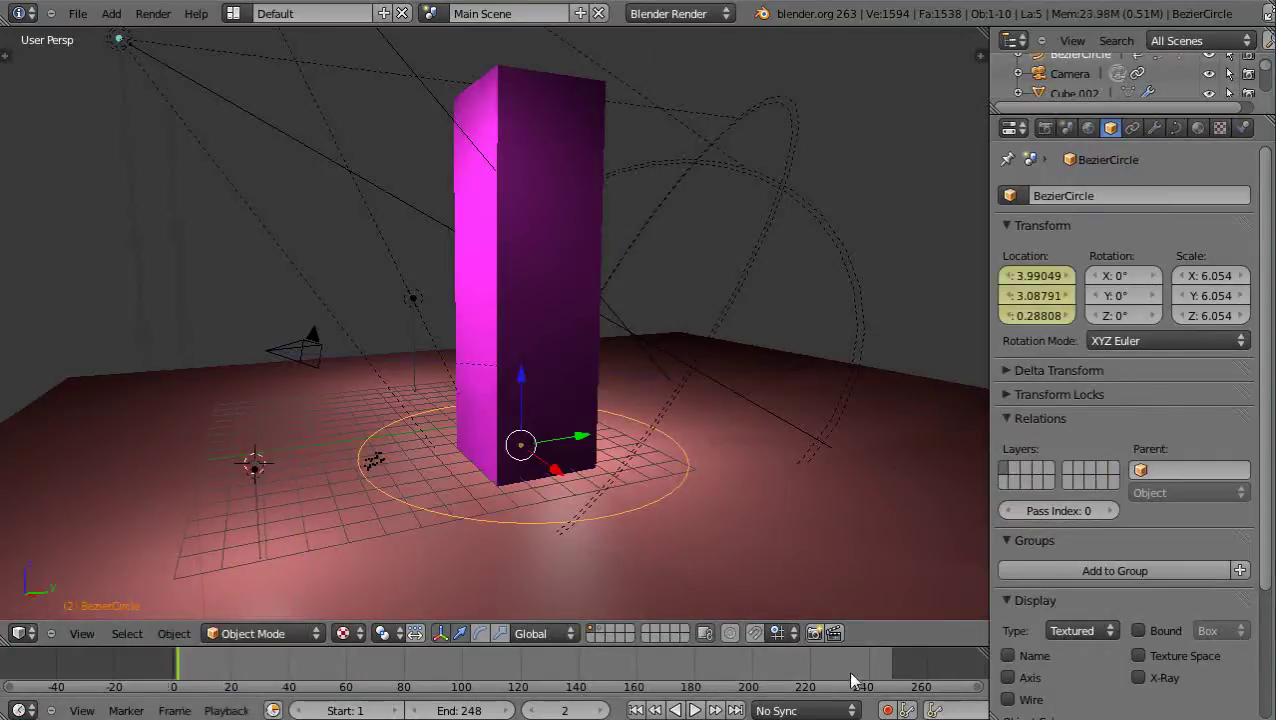
At frame 248, lift the circle to Z 11.87, keyframe its location, and return to frame 2.
{"action": "left_click", "coordinate": [888, 676]}
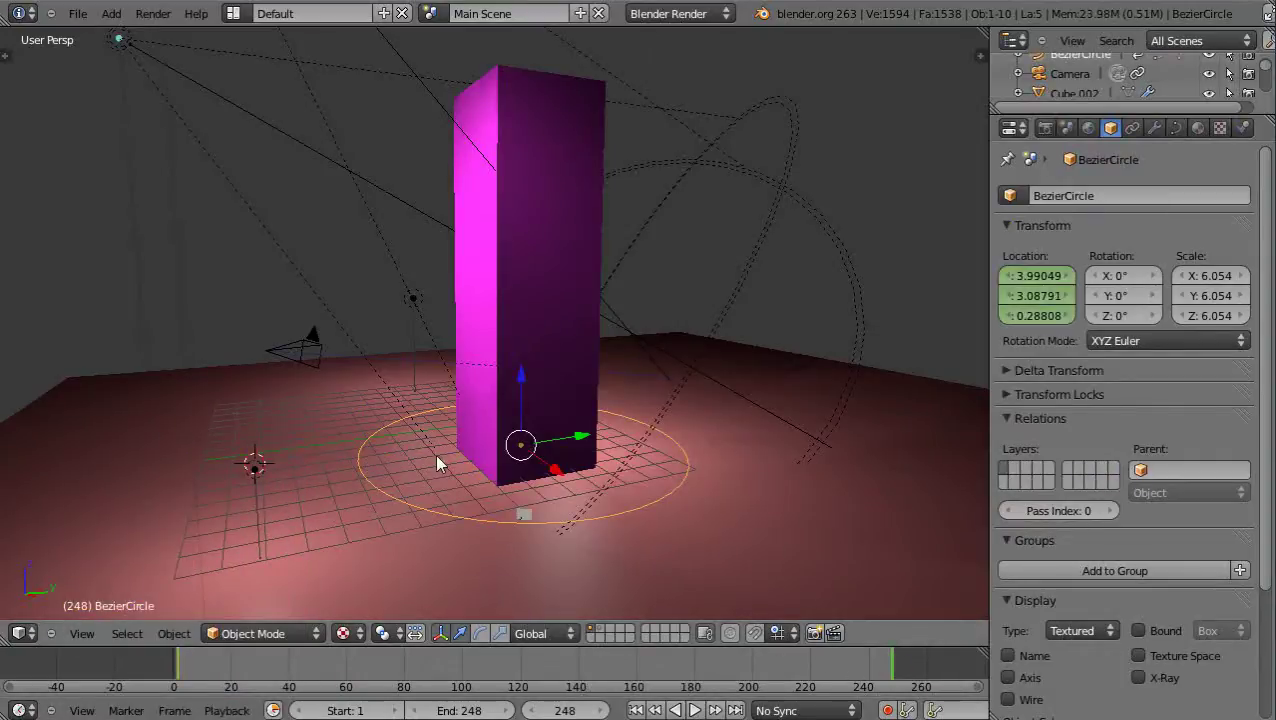
{"action": "left_click_drag", "start_coordinate": [522, 374], "coordinate": [538, 52]}
{"action": "key", "text": "i"}
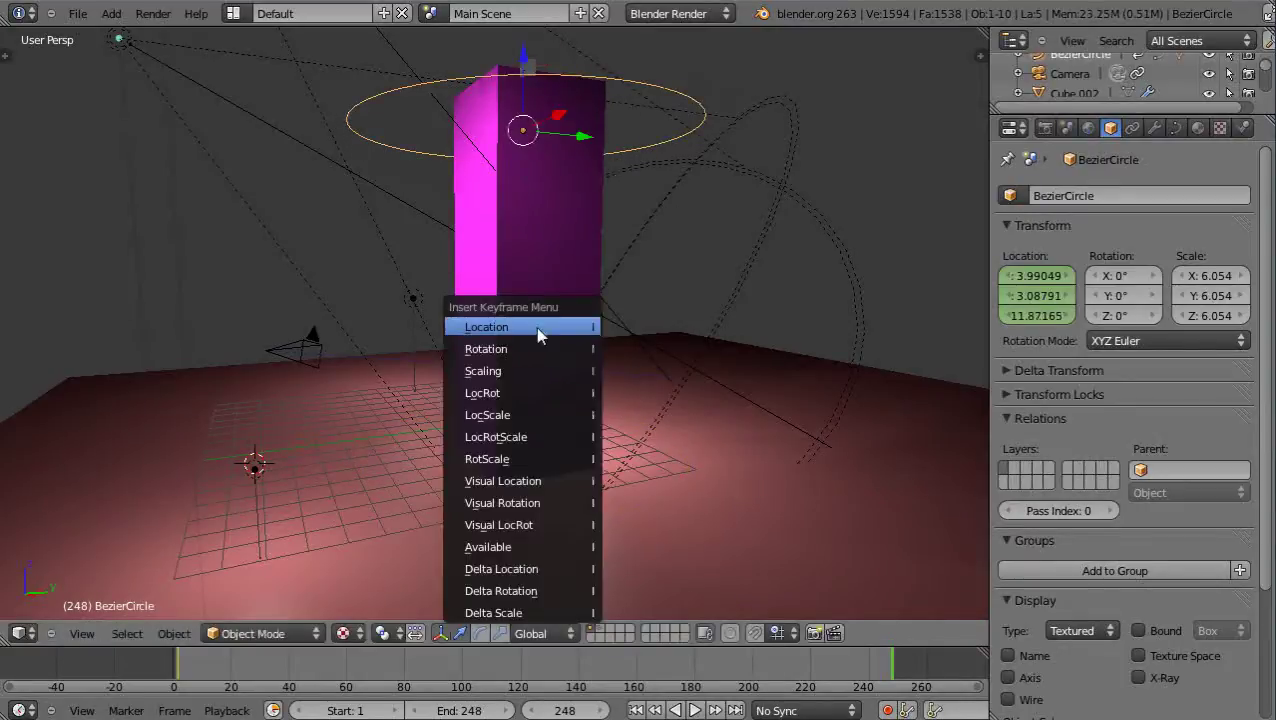
{"action": "left_click", "coordinate": [533, 329]}
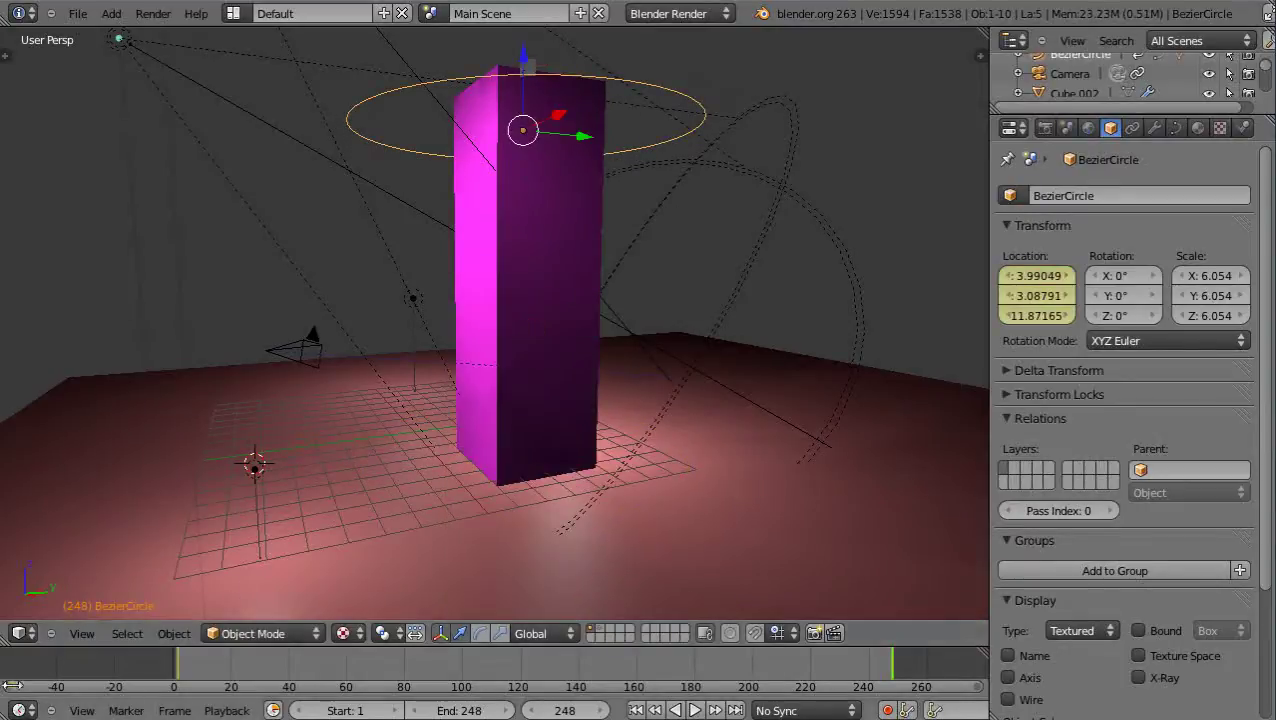
{"action": "left_click", "coordinate": [178, 676]}
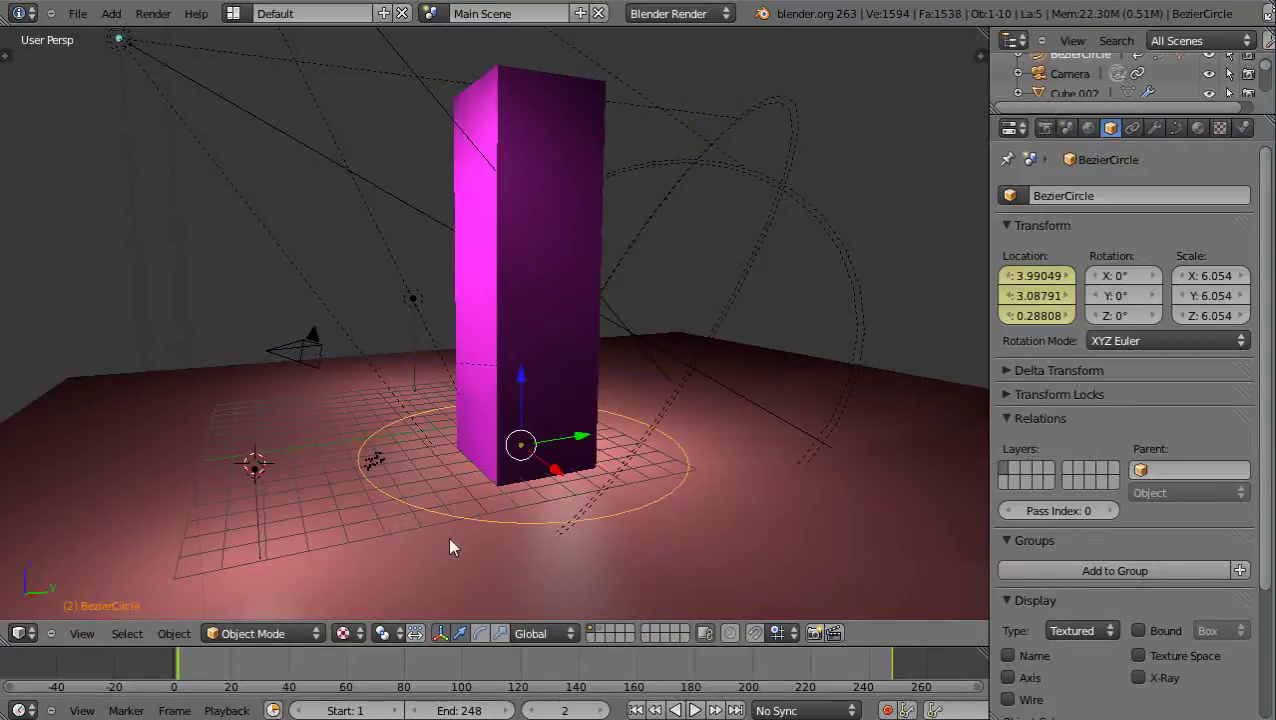
Duplicate lamp Point.001 to create Point.002.
{"action": "right_click", "coordinate": [415, 304]}
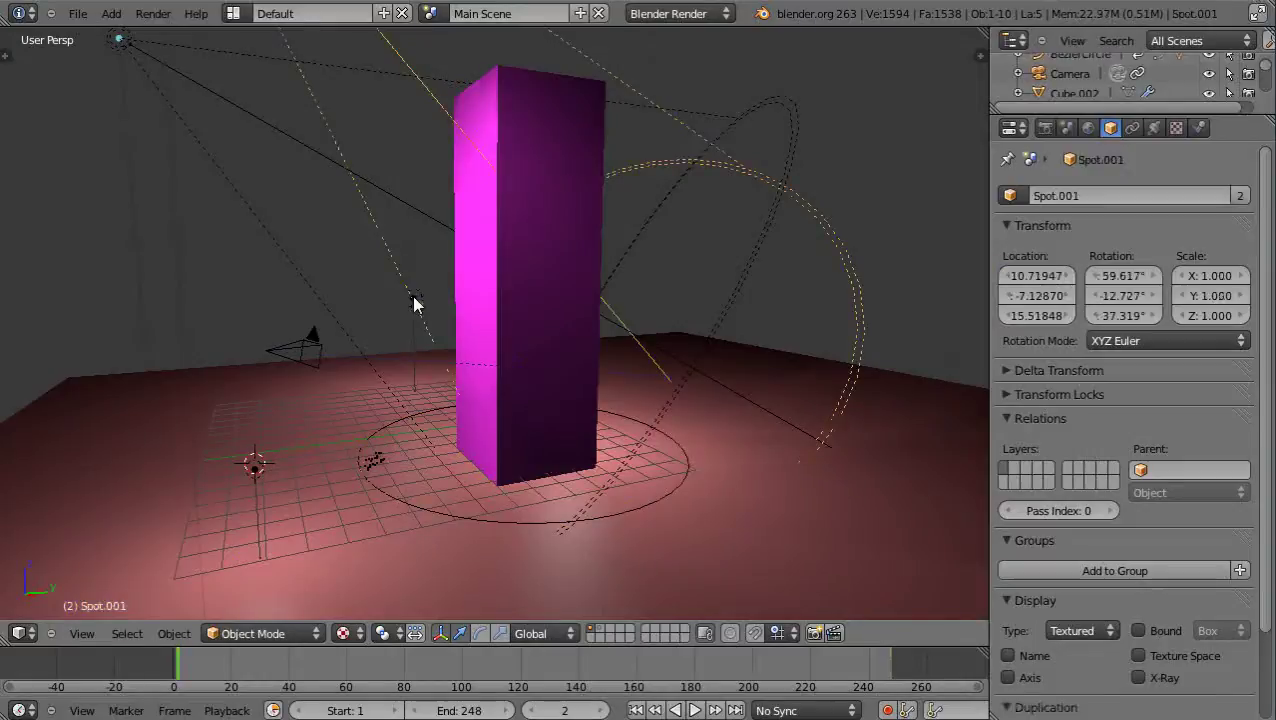
{"action": "right_click", "coordinate": [414, 302]}
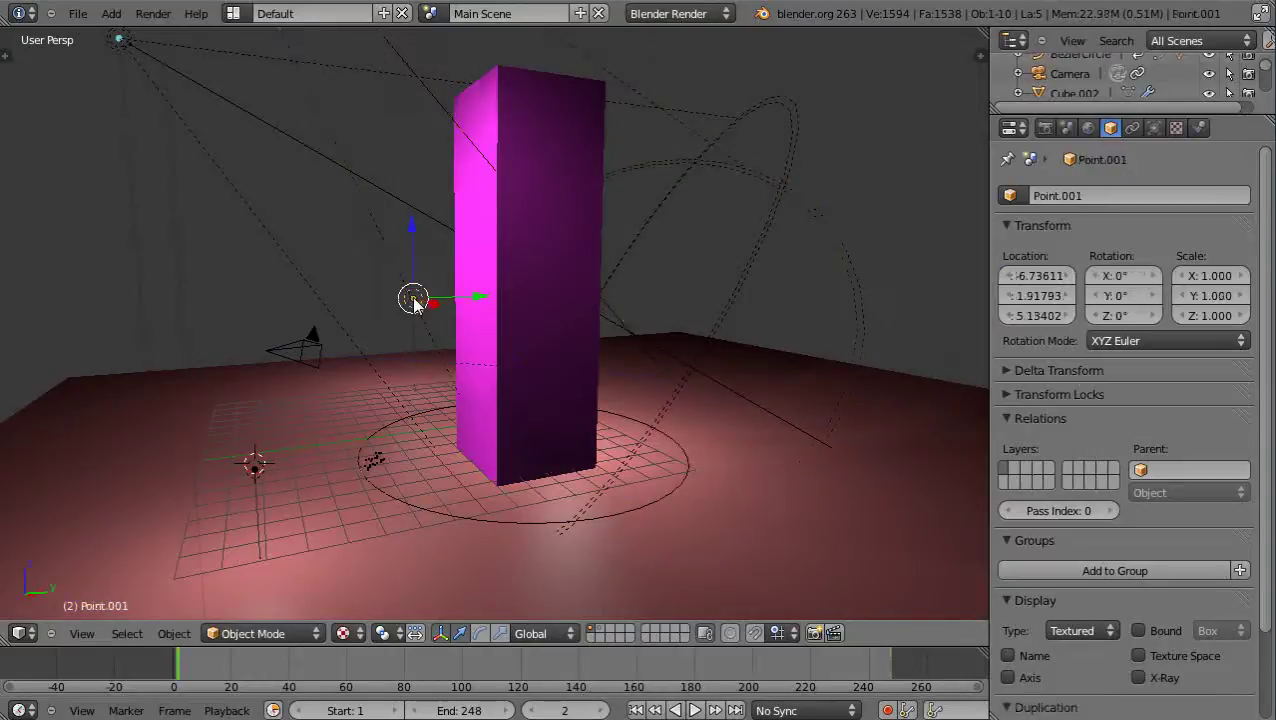
{"action": "key", "text": "shift+d"}
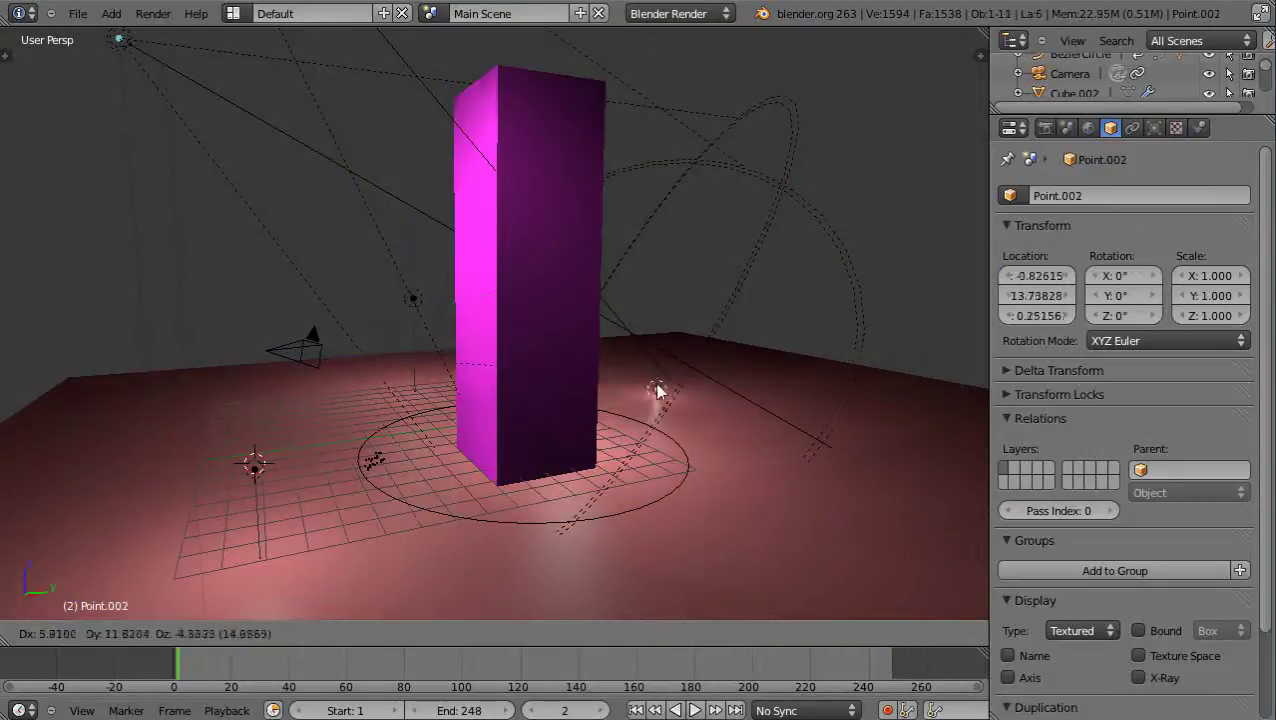
{"action": "left_click", "coordinate": [652, 367]}
{"action": "middle_click_drag", "start_coordinate": [695, 461], "coordinate": [502, 470]}
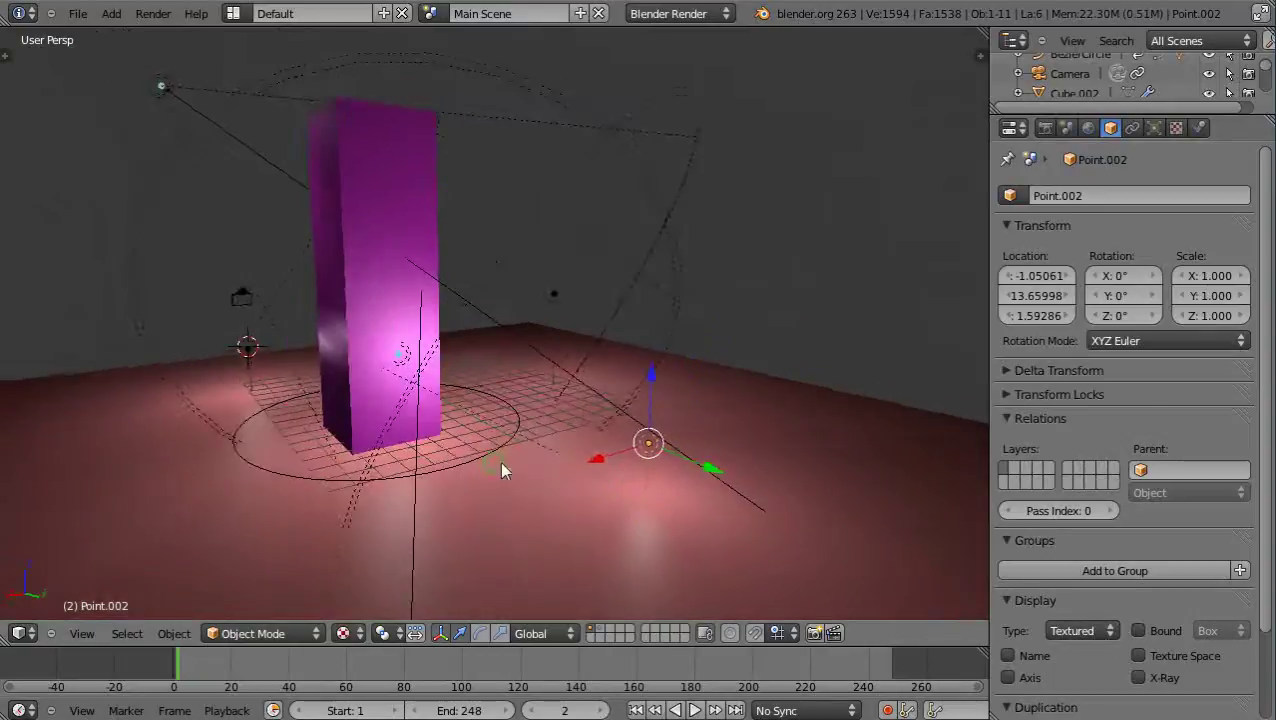
Move Point.002 along X to sit low beside the pillar (X 9.91, Z 1.59), then select the pillar.
{"action": "key", "text": "g"}
{"action": "key", "text": "x"}
{"action": "left_click", "coordinate": [228, 441]}
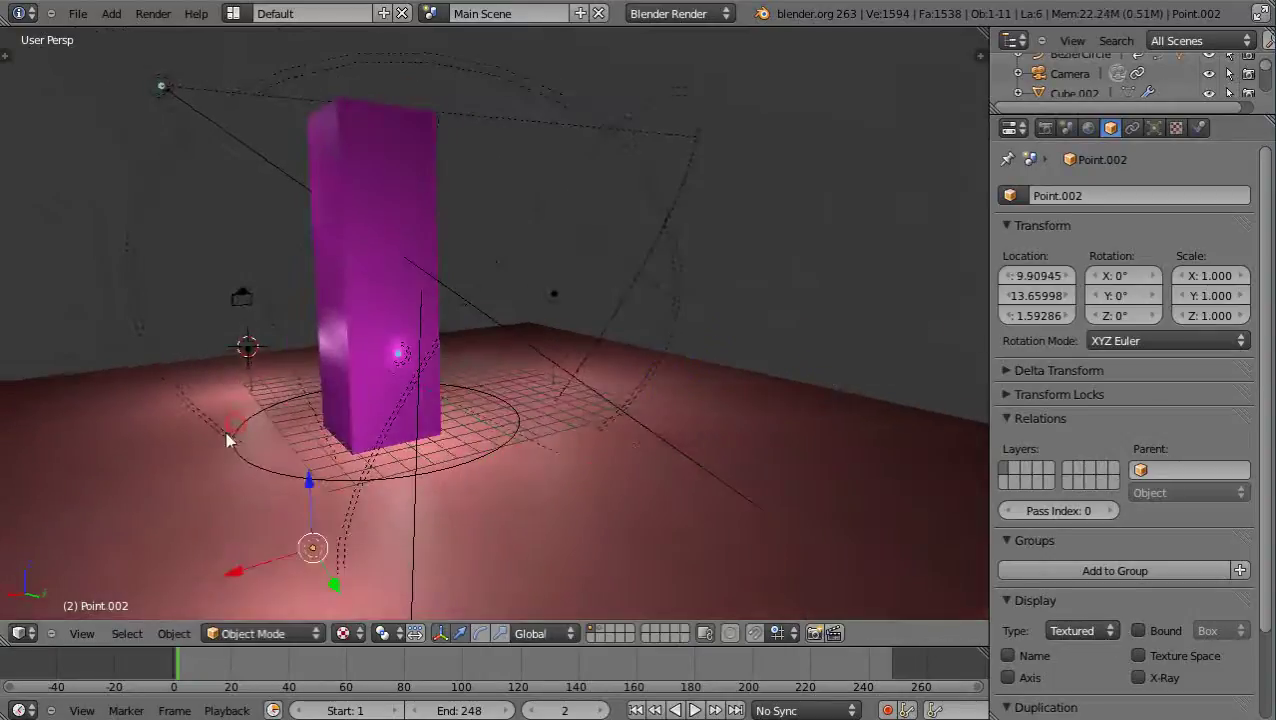
{"action": "middle_click_drag", "start_coordinate": [228, 441], "coordinate": [621, 421]}
{"action": "scroll", "coordinate": [627, 421], "scroll_direction": "up", "scroll_amount": 2}
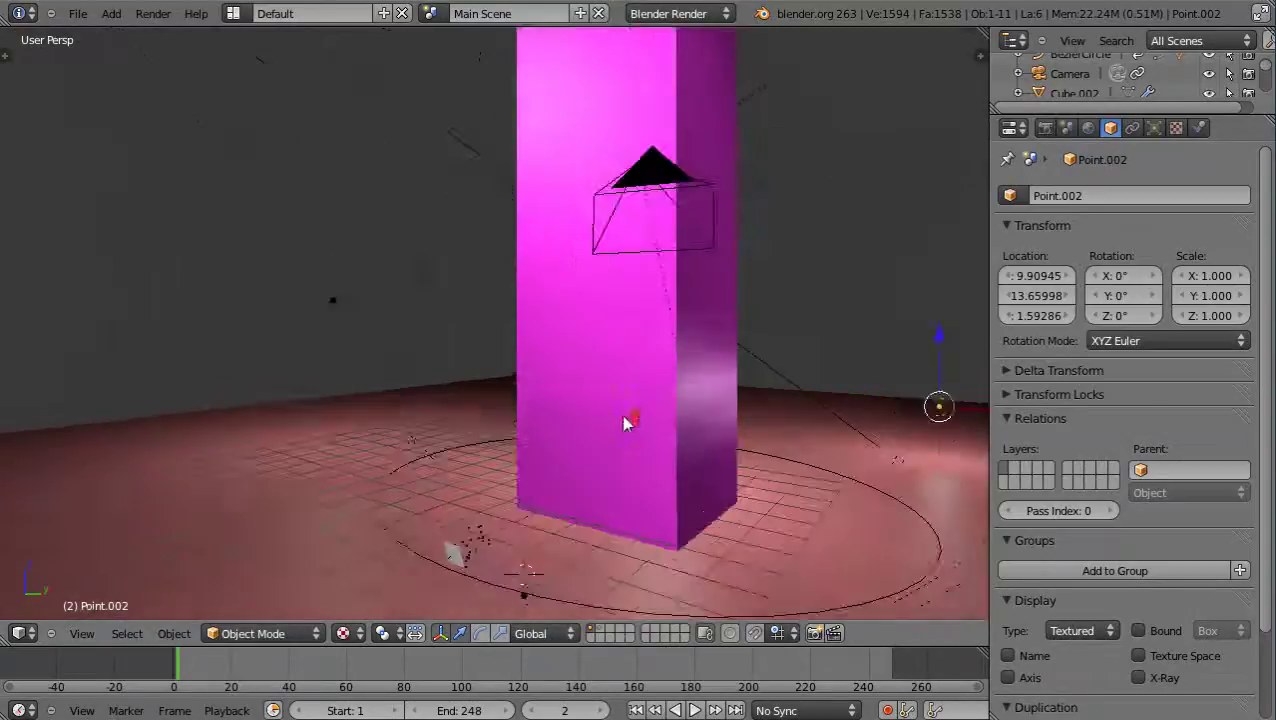
{"action": "scroll", "coordinate": [624, 423], "scroll_direction": "down", "scroll_amount": 1}
{"action": "right_click", "coordinate": [625, 408]}
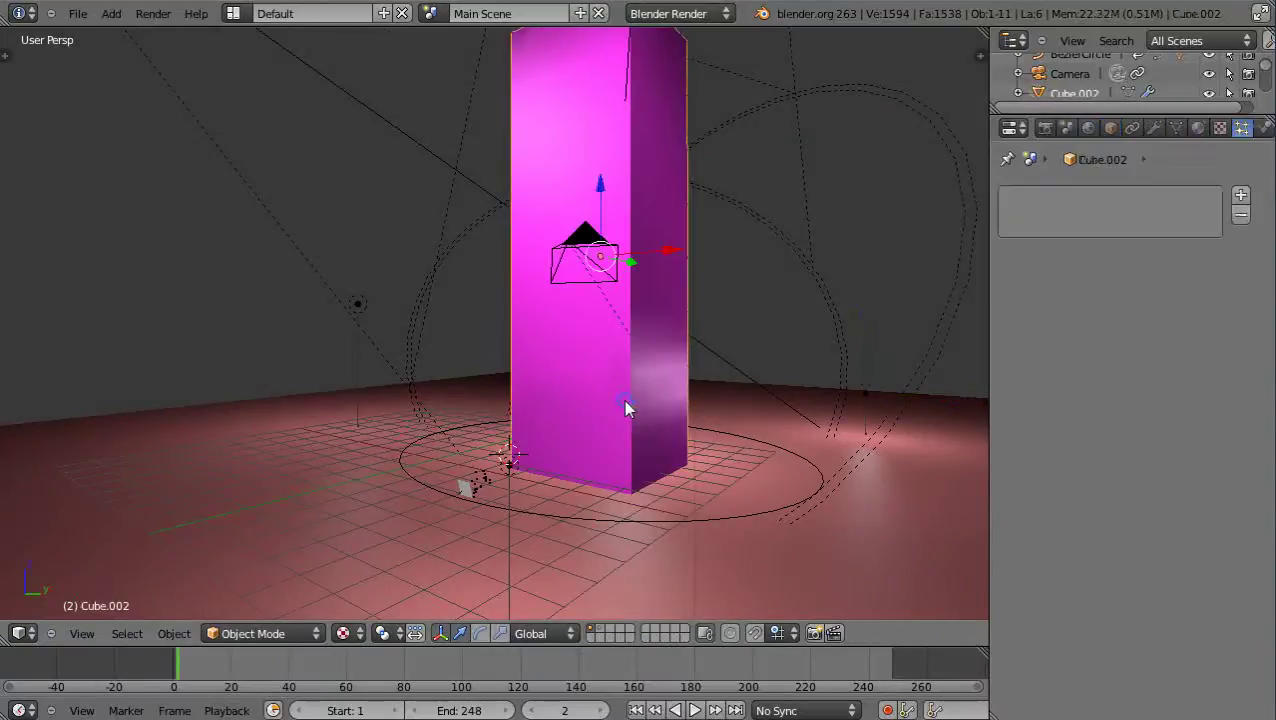
{"action": "scroll", "coordinate": [625, 408], "scroll_direction": "down", "scroll_amount": 4}
{"action": "scroll", "coordinate": [625, 408], "scroll_direction": "up", "scroll_amount": 2}
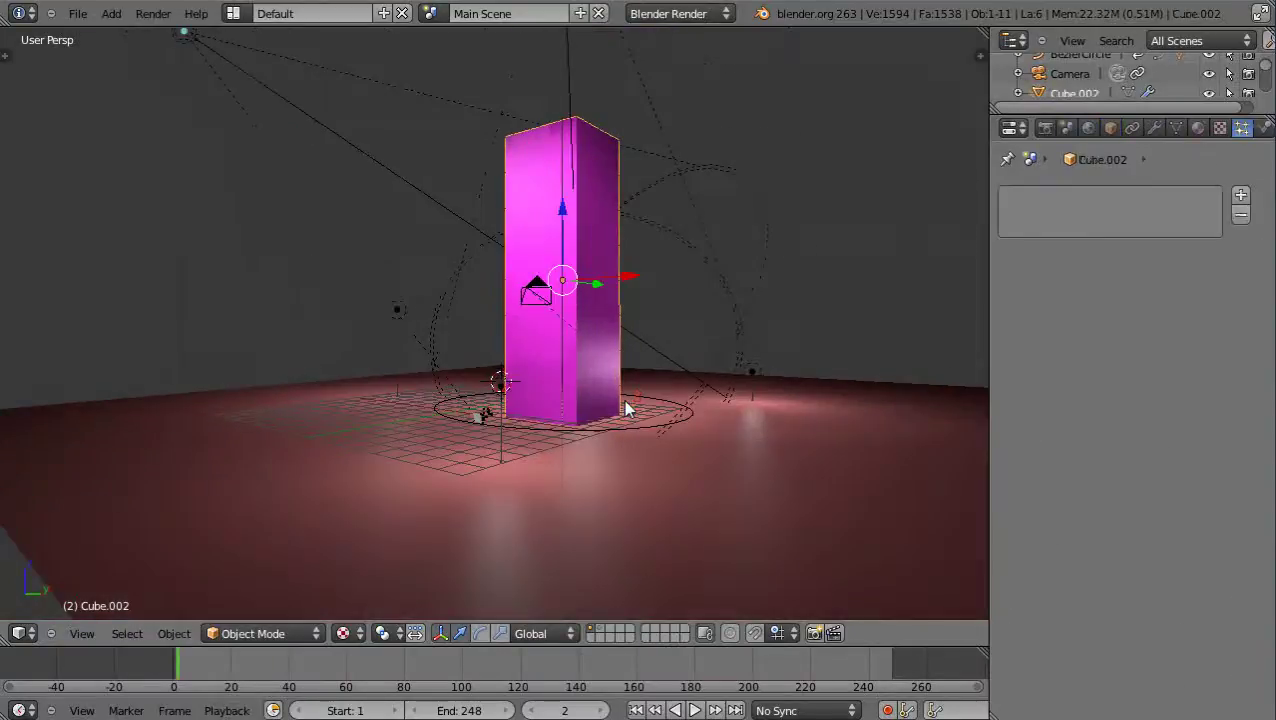
Subdivide the pillar's mesh in Edit Mode, raising its faces from 1536 to about 6144.
{"action": "key", "text": "Tab"}
{"action": "scroll", "coordinate": [600, 400], "scroll_direction": "up", "scroll_amount": 4}
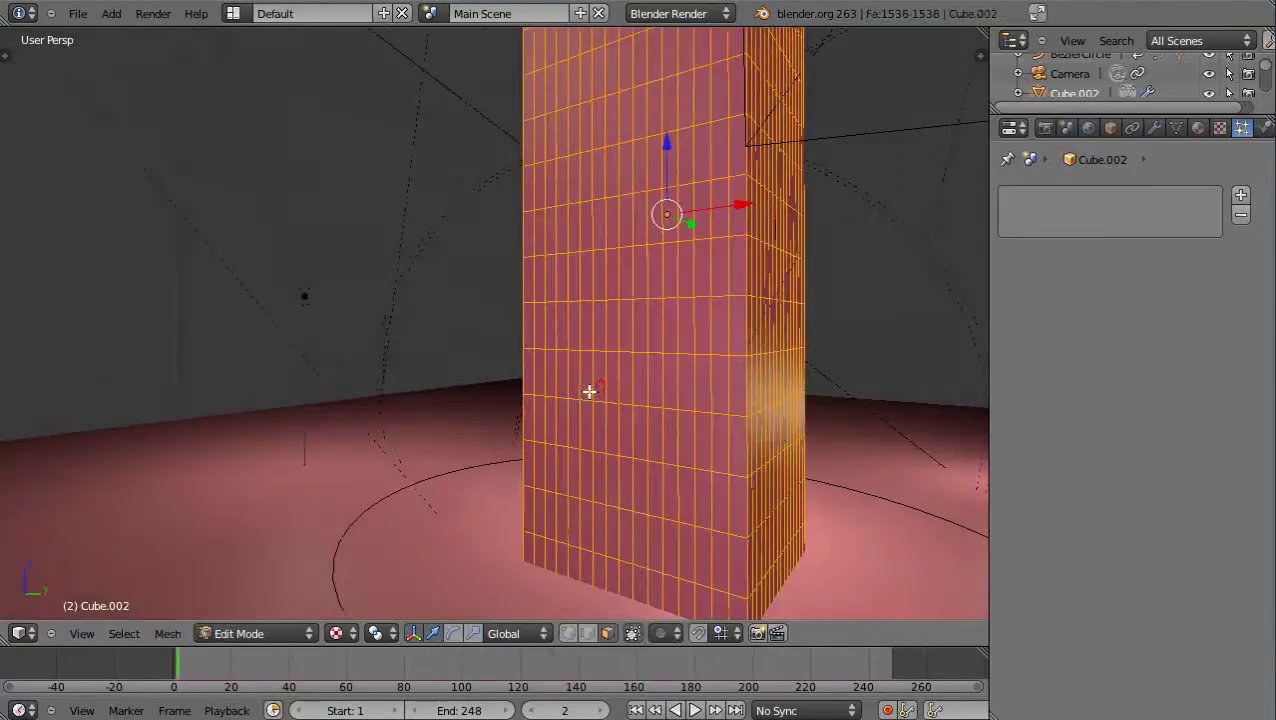
{"action": "scroll", "coordinate": [590, 391], "scroll_direction": "down", "scroll_amount": 2}
{"action": "scroll", "coordinate": [587, 432], "scroll_direction": "down", "scroll_amount": 3}
{"action": "scroll", "coordinate": [590, 432], "scroll_direction": "up", "scroll_amount": 4}
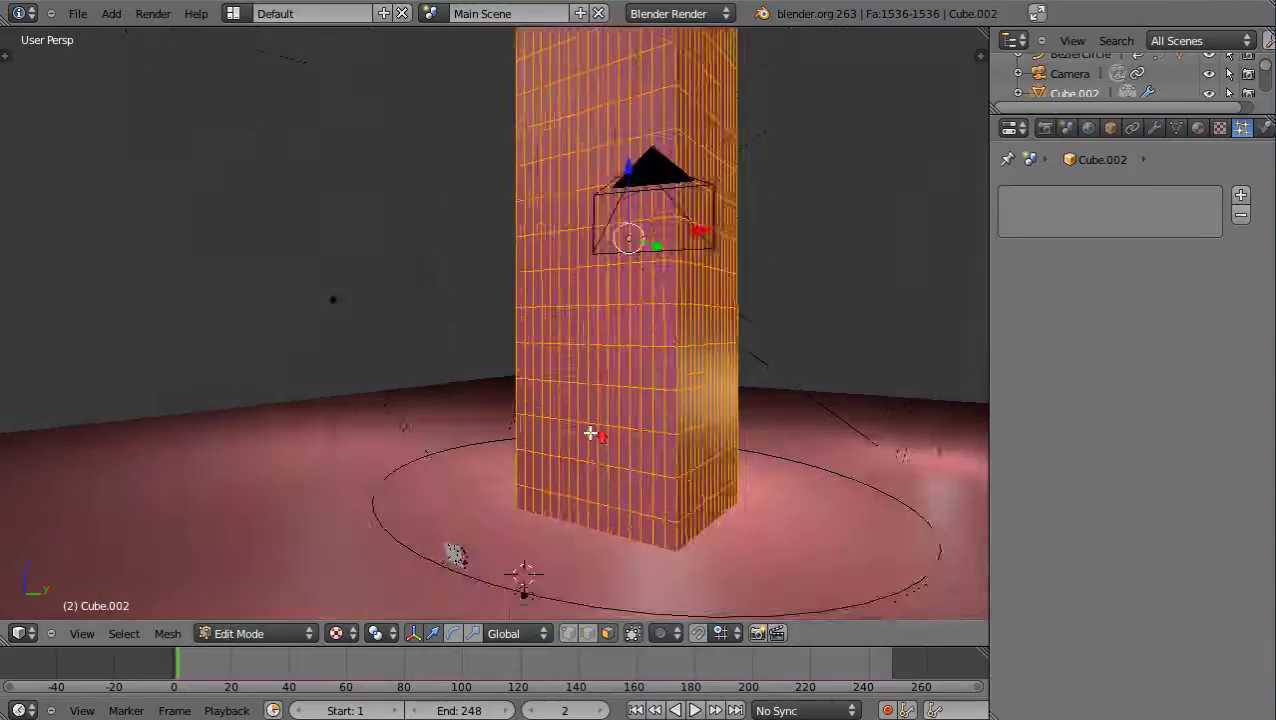
{"action": "scroll", "coordinate": [590, 432], "scroll_direction": "down", "scroll_amount": 2}
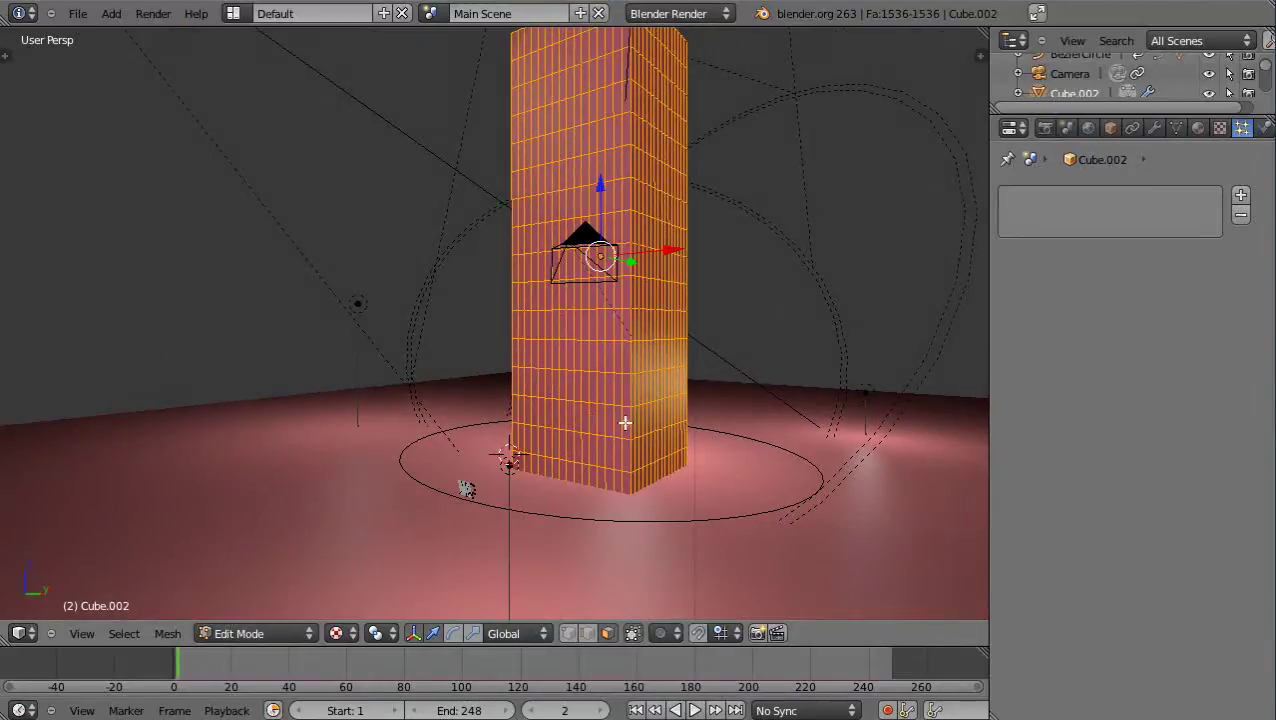
{"action": "key", "text": "w"}
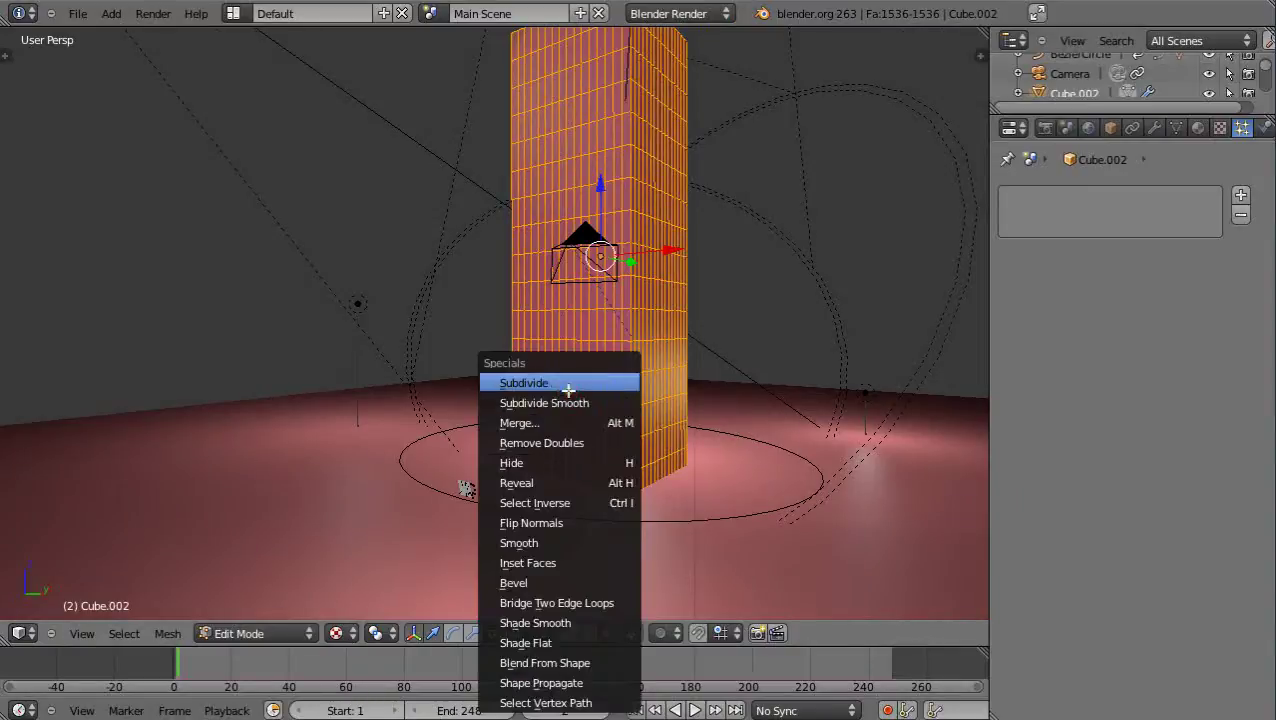
{"action": "left_click", "coordinate": [568, 389]}
Return to Object Mode and look around the denser pillar.
{"action": "key", "text": "Tab"}
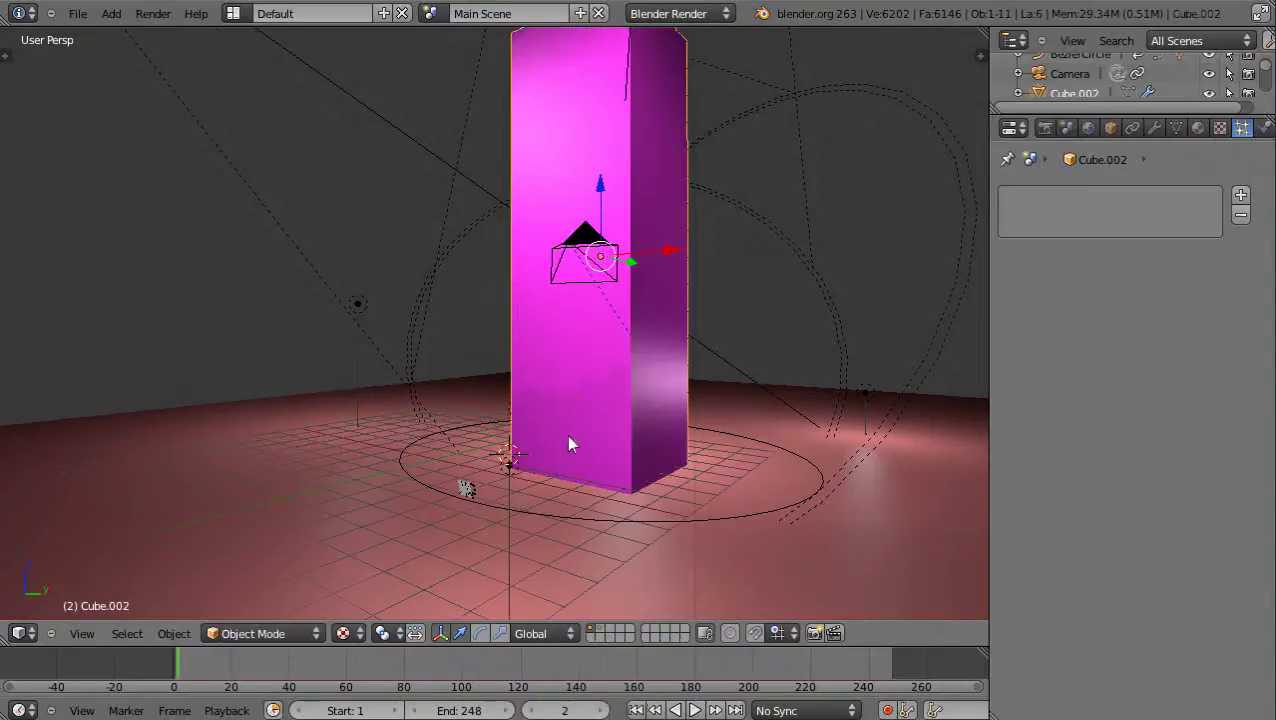
{"action": "scroll", "coordinate": [570, 438], "scroll_direction": "down", "scroll_amount": 3}
{"action": "scroll", "coordinate": [570, 438], "scroll_direction": "up", "scroll_amount": 4}
{"action": "scroll", "coordinate": [588, 512], "scroll_direction": "down", "scroll_amount": 2}
{"action": "middle_click_drag", "start_coordinate": [588, 512], "coordinate": [740, 507]}
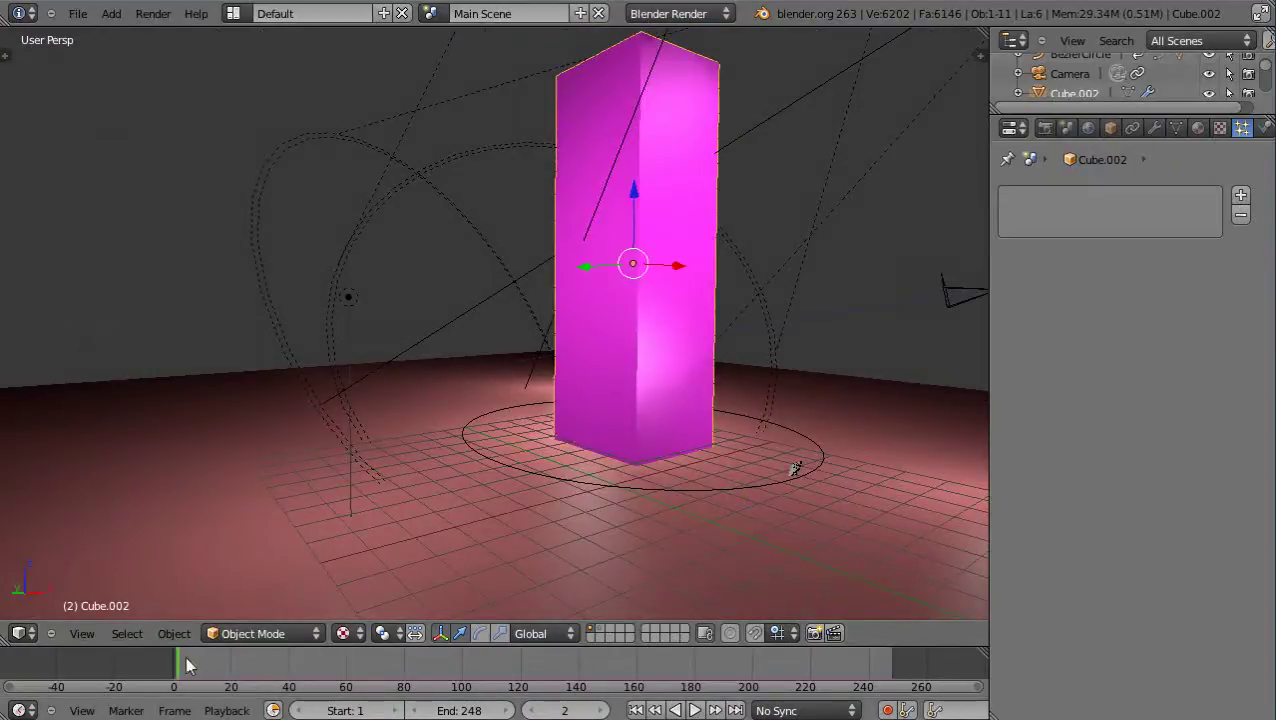
Play the animation until a blue streak appears on the pillar's lower side, then stop it.
{"action": "key", "text": "alt+a"}
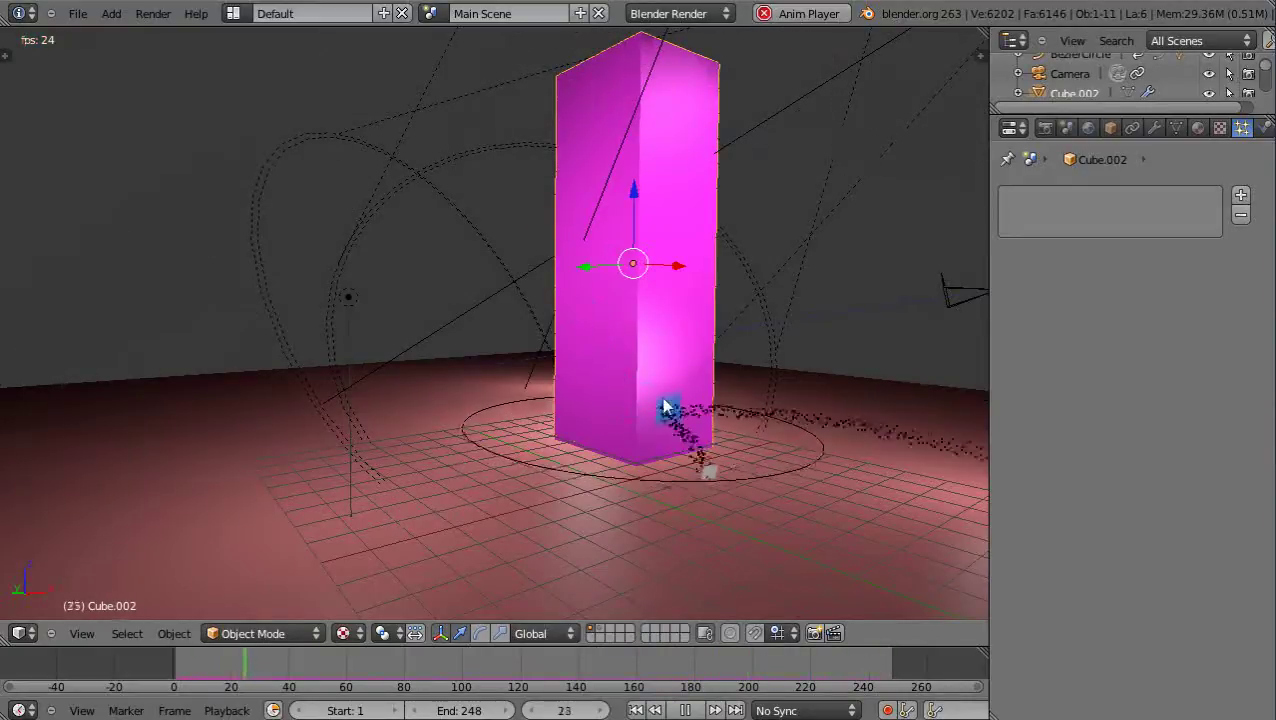
{"action": "key", "text": "Escape"}
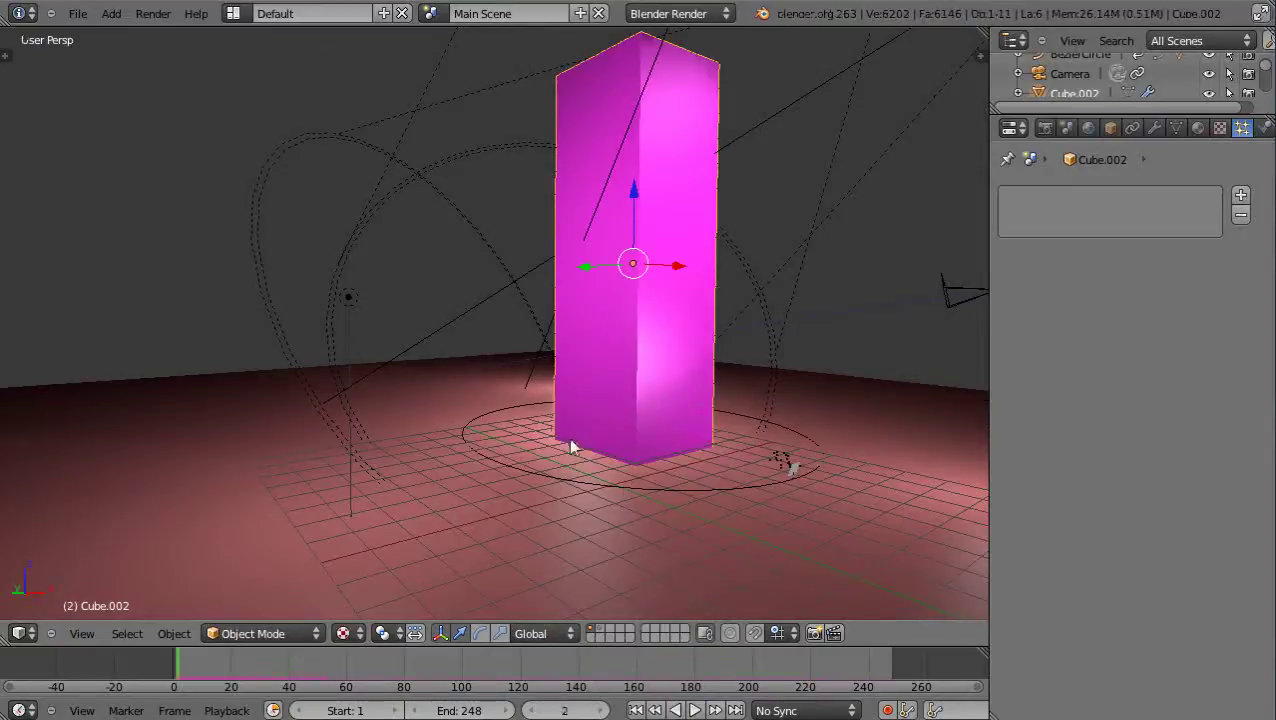
{"action": "right_click", "coordinate": [791, 474]}
Change the BezierCircle's Path Animation Frames from 300 to 150 and start playback.
{"action": "middle_click_drag", "start_coordinate": [805, 492], "coordinate": [459, 490]}
{"action": "right_click", "coordinate": [190, 466]}
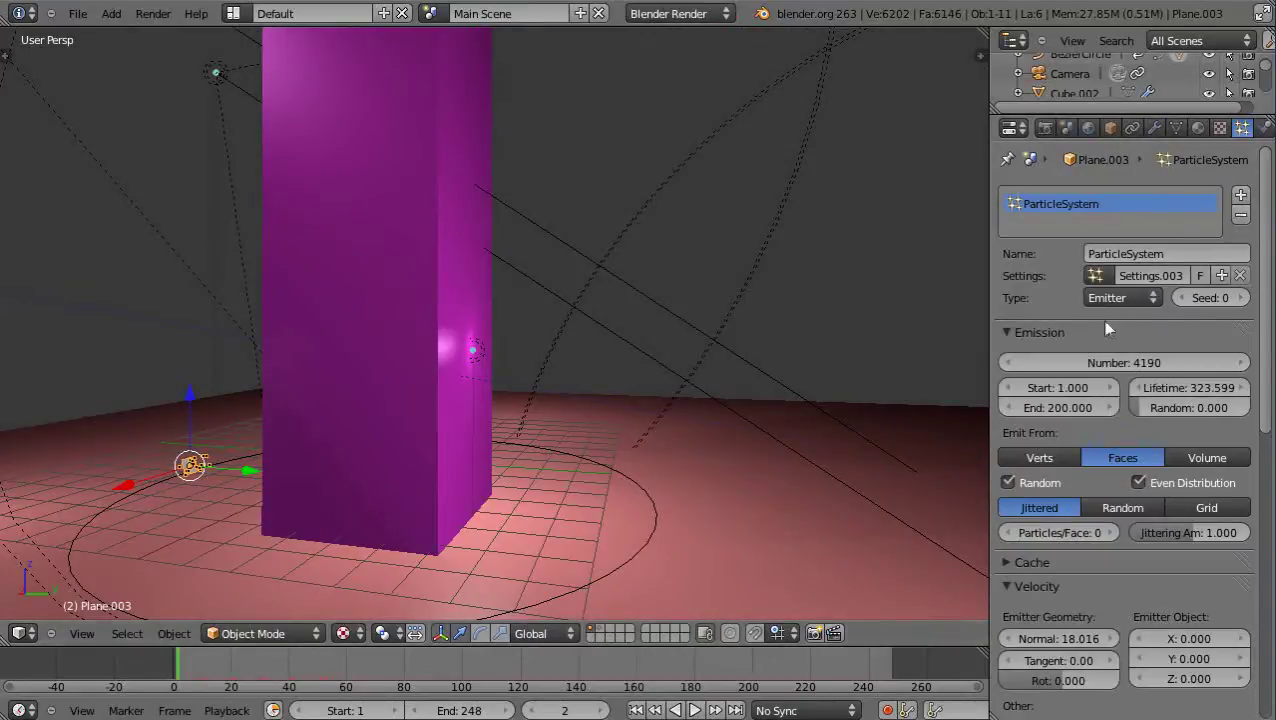
{"action": "scroll", "coordinate": [1145, 315], "scroll_direction": "down", "scroll_amount": 14}
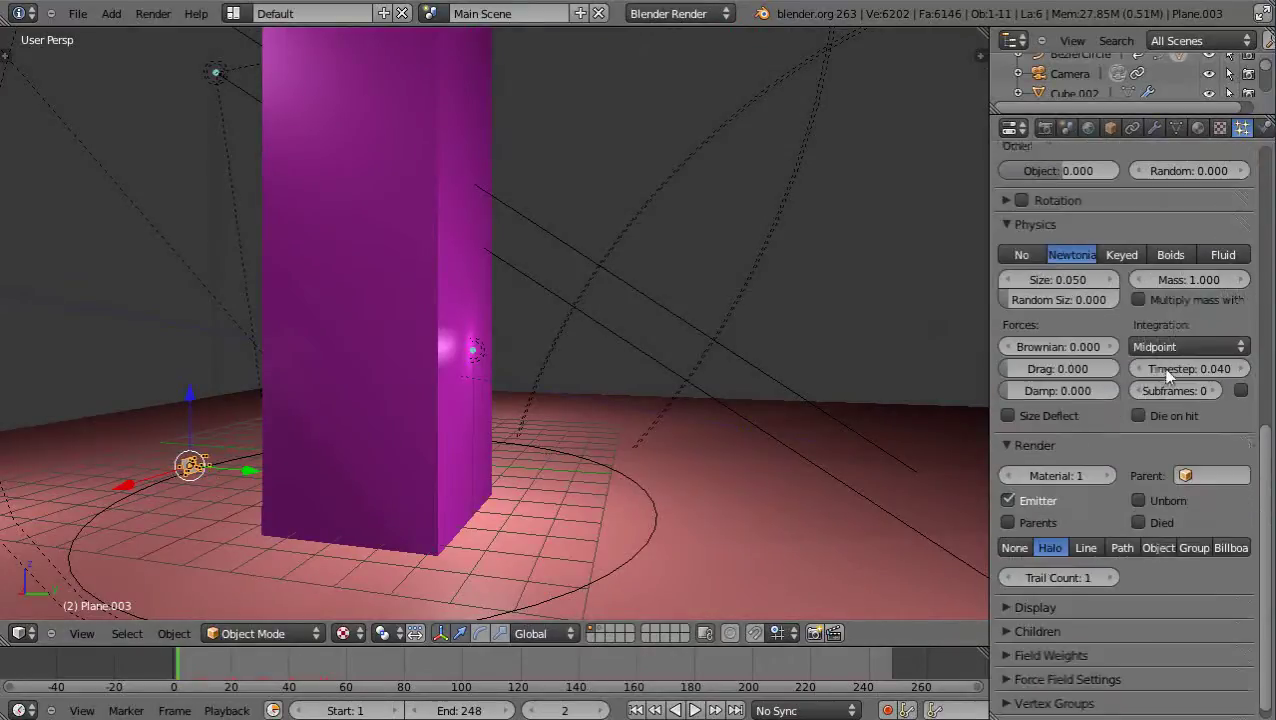
{"action": "scroll", "coordinate": [1125, 541], "scroll_direction": "down", "scroll_amount": 4}
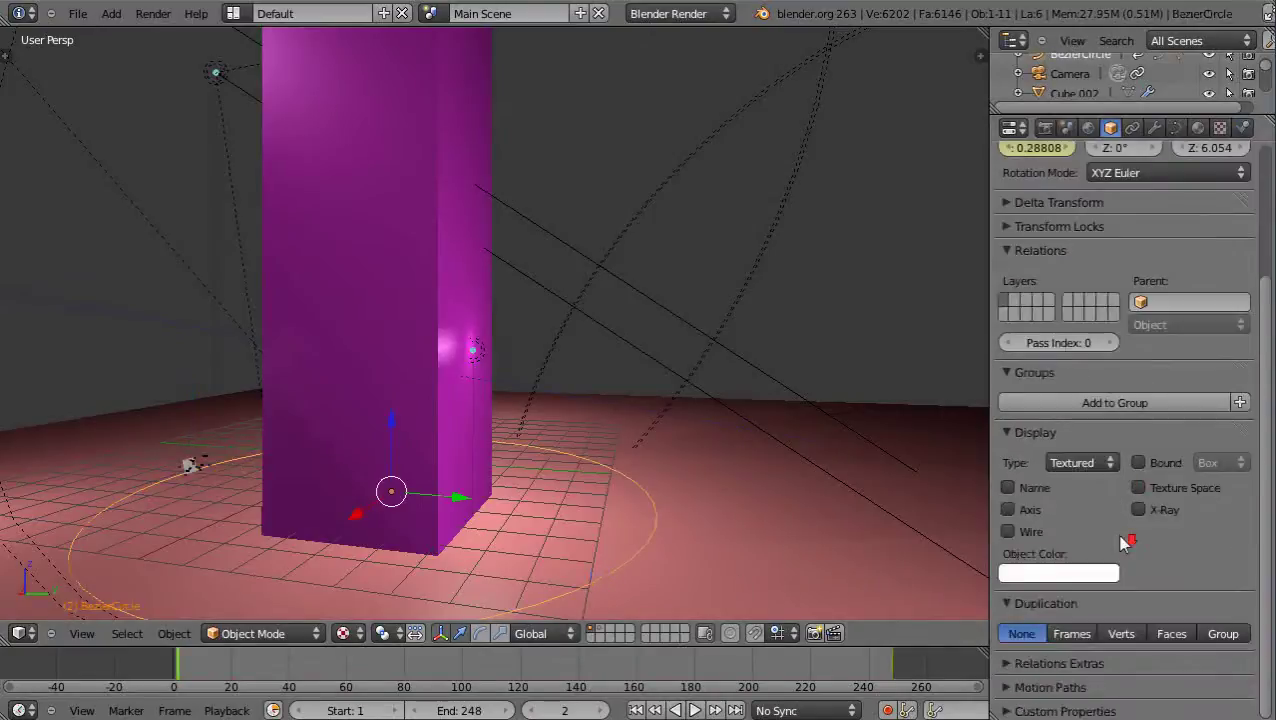
{"action": "scroll", "coordinate": [1125, 541], "scroll_direction": "up", "scroll_amount": 4}
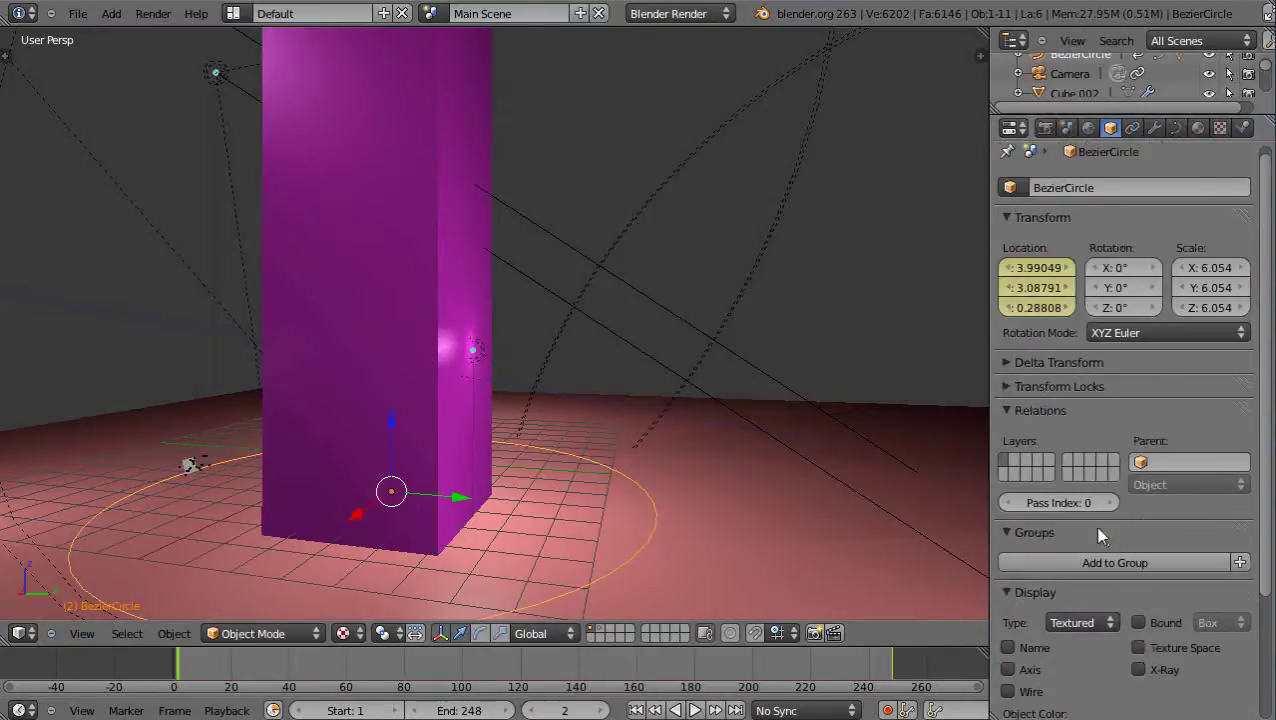
{"action": "scroll", "coordinate": [1040, 523], "scroll_direction": "up", "scroll_amount": 1}
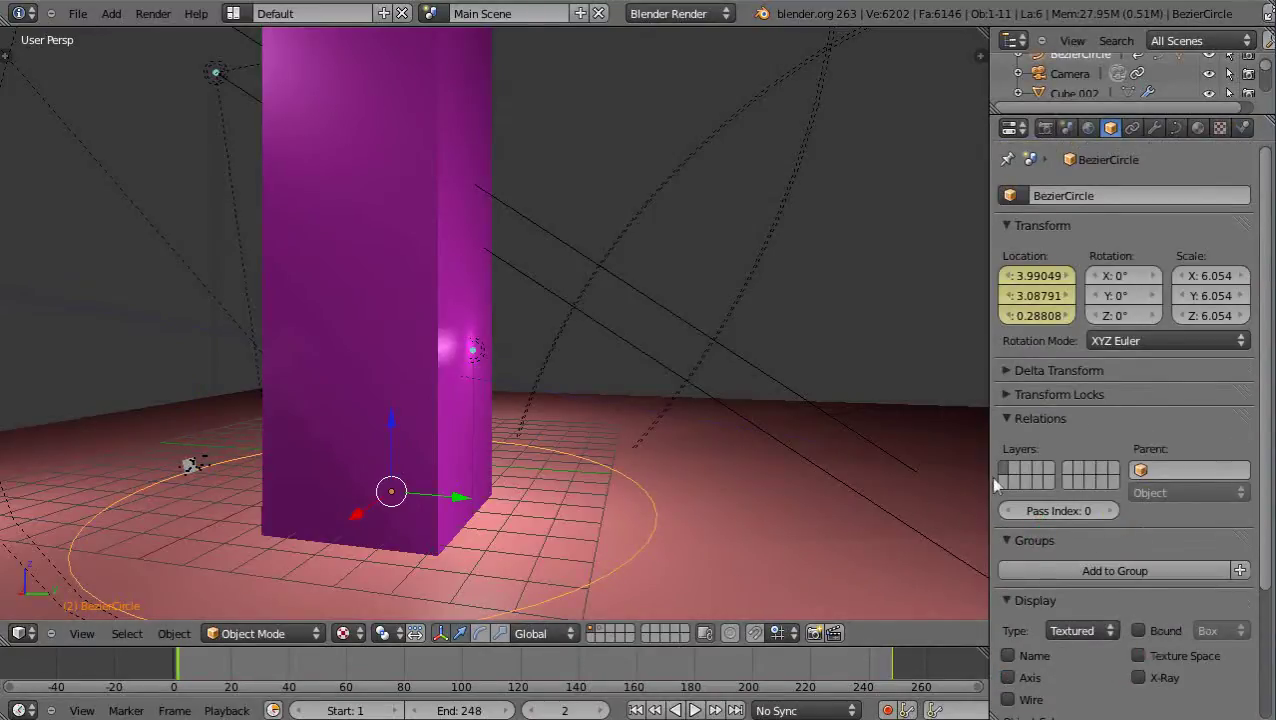
{"action": "scroll", "coordinate": [1124, 430], "scroll_direction": "down", "scroll_amount": 4}
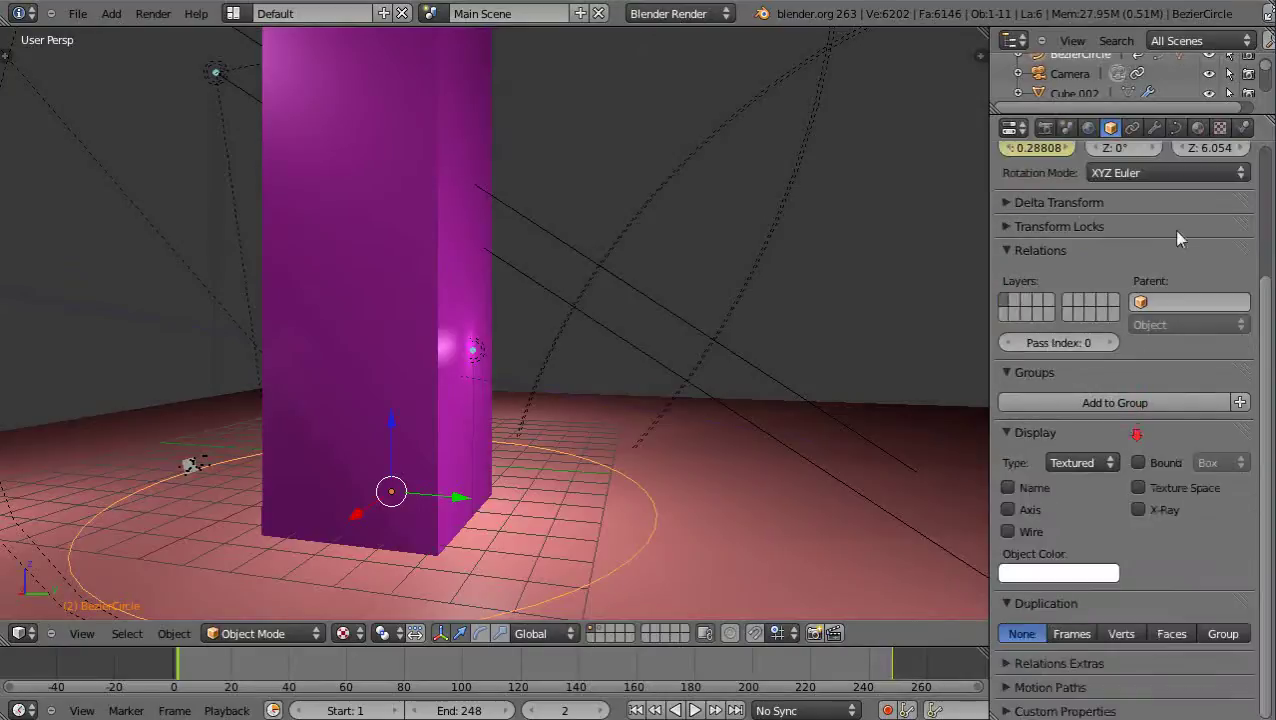
{"action": "left_click", "coordinate": [1177, 127]}
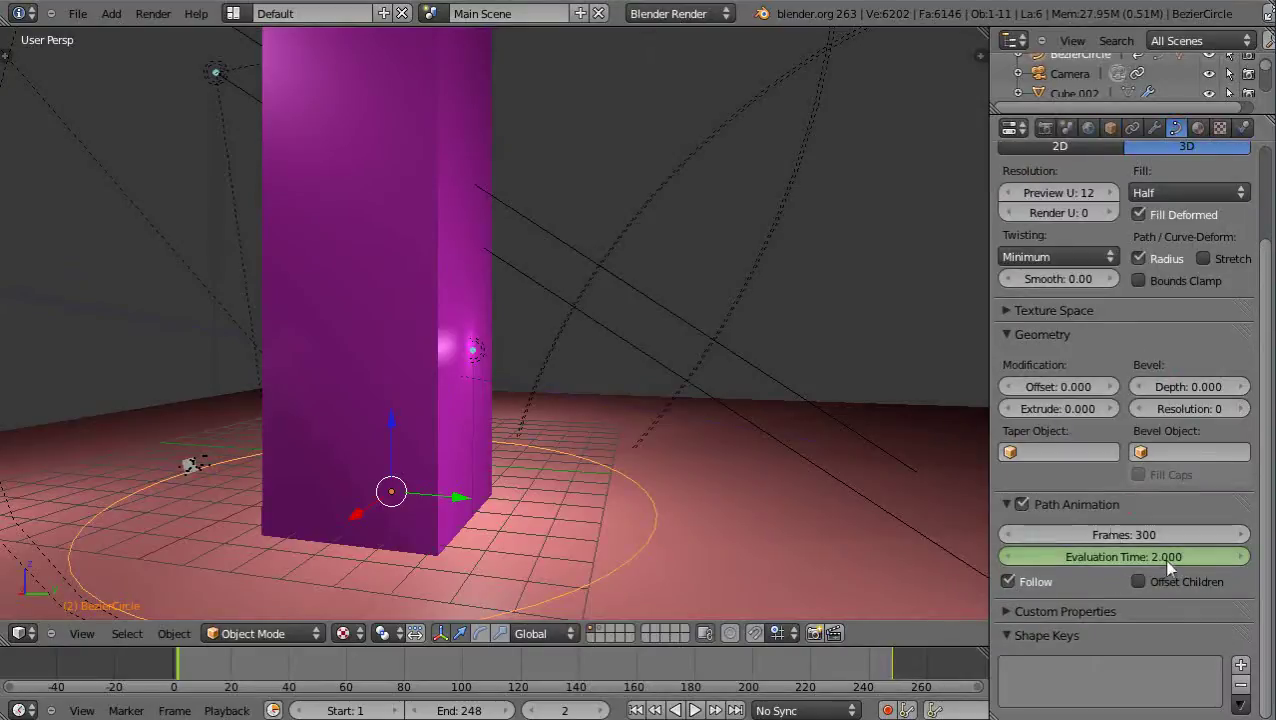
{"action": "left_click", "coordinate": [1163, 533]}
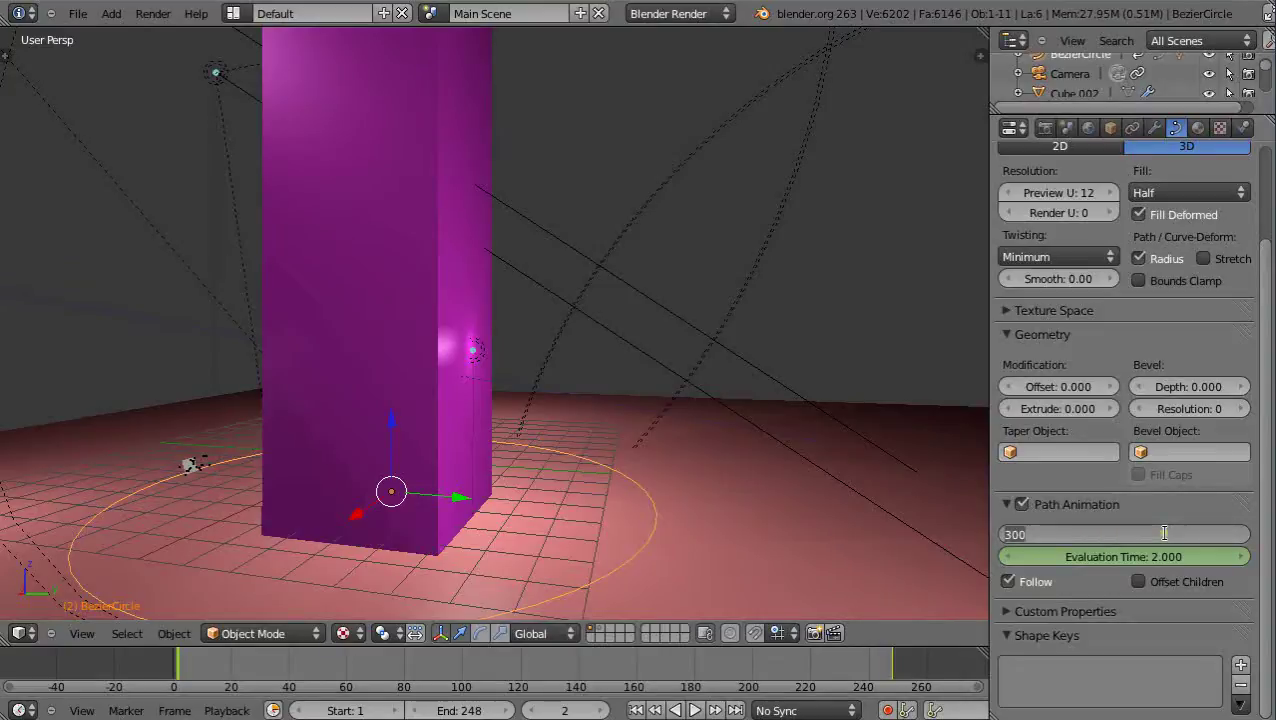
{"action": "type", "text": "150"}
{"action": "key", "text": "Return"}
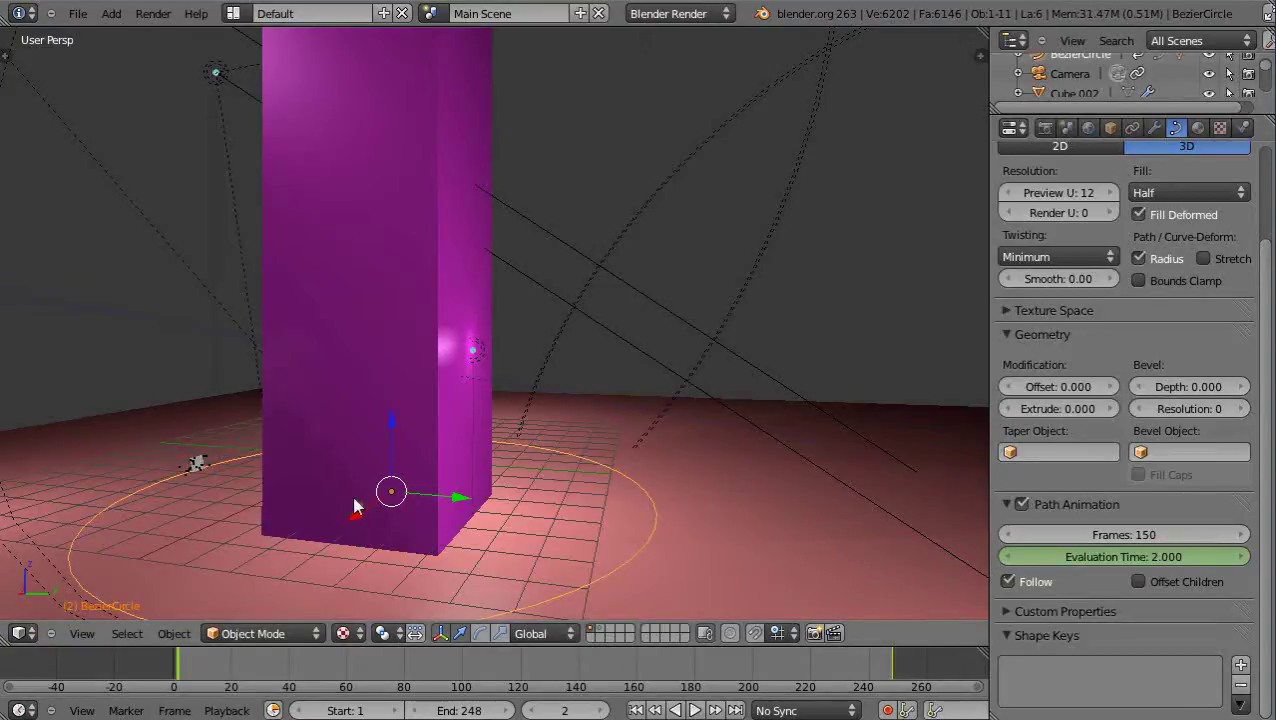
{"action": "key", "text": "alt+a"}
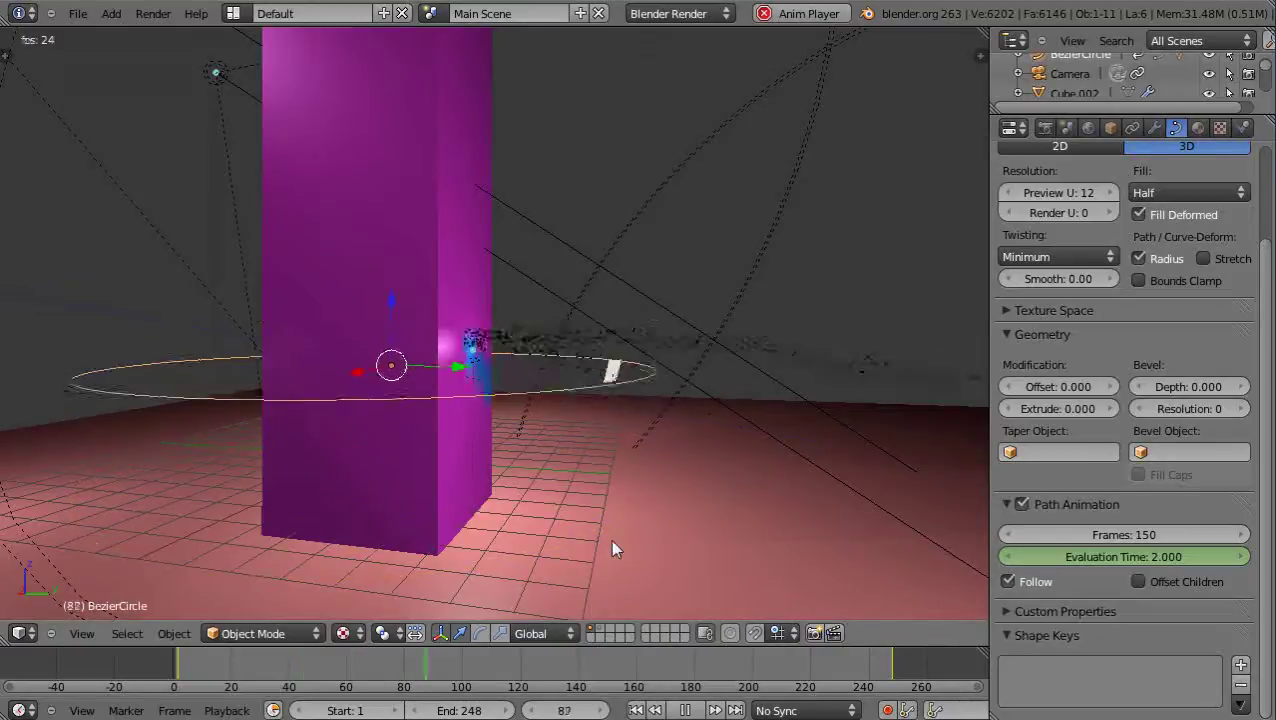
Watch the brush paint a blue spiral up the purple tower, then stop and rewind to frame 2.
{"action": "scroll", "coordinate": [620, 515], "scroll_direction": "down", "scroll_amount": 3}
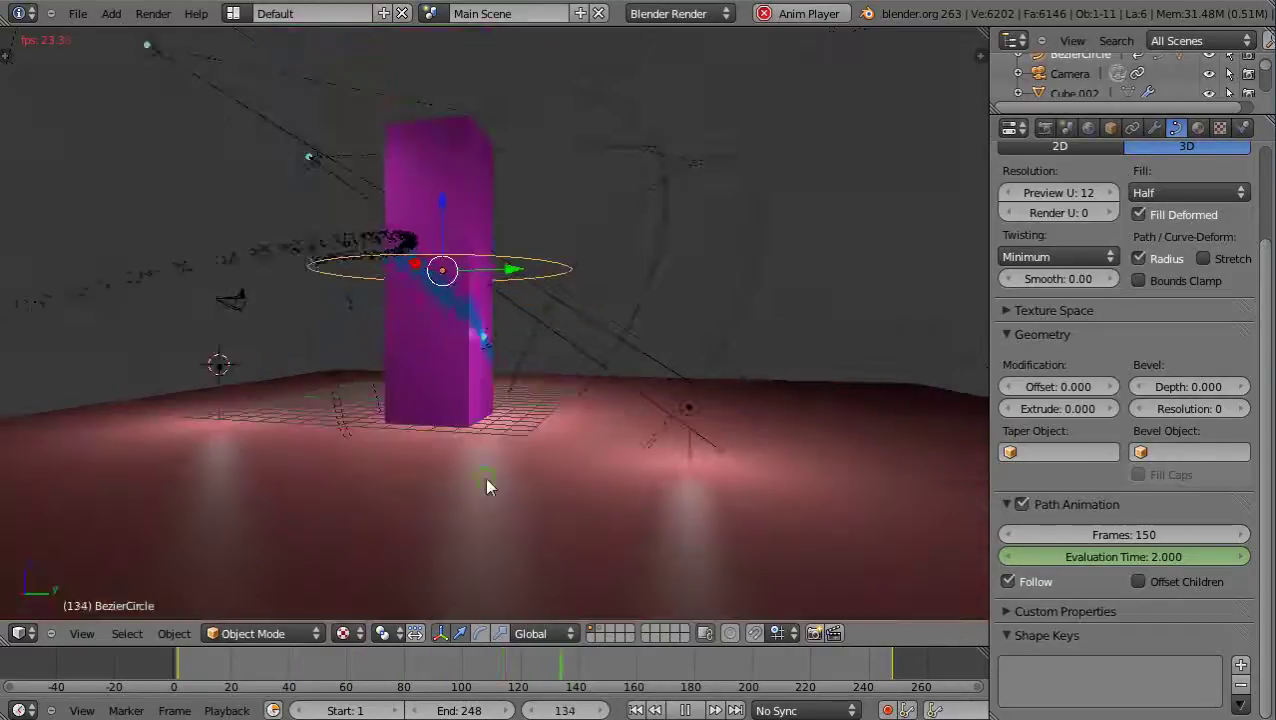
{"action": "middle_click_drag", "start_coordinate": [484, 477], "coordinate": [566, 428]}
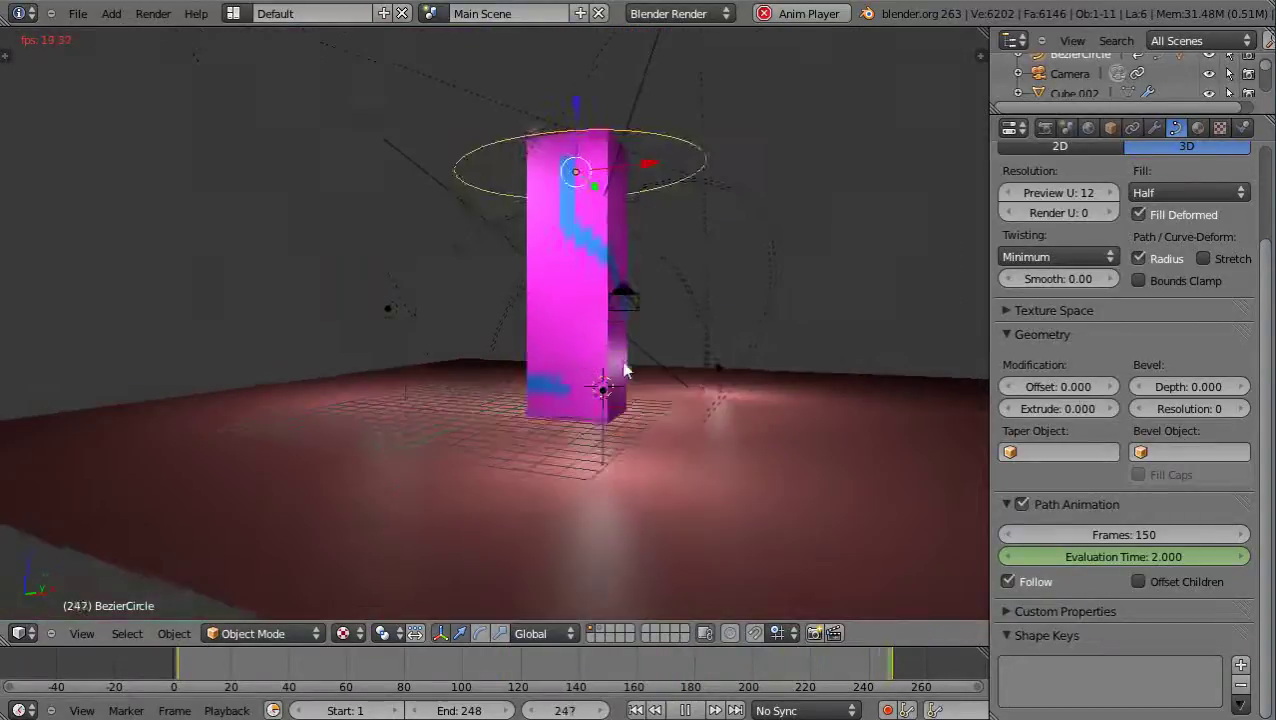
{"action": "middle_click_drag", "start_coordinate": [624, 370], "coordinate": [470, 405]}
{"action": "scroll", "coordinate": [454, 410], "scroll_direction": "up", "scroll_amount": 5}
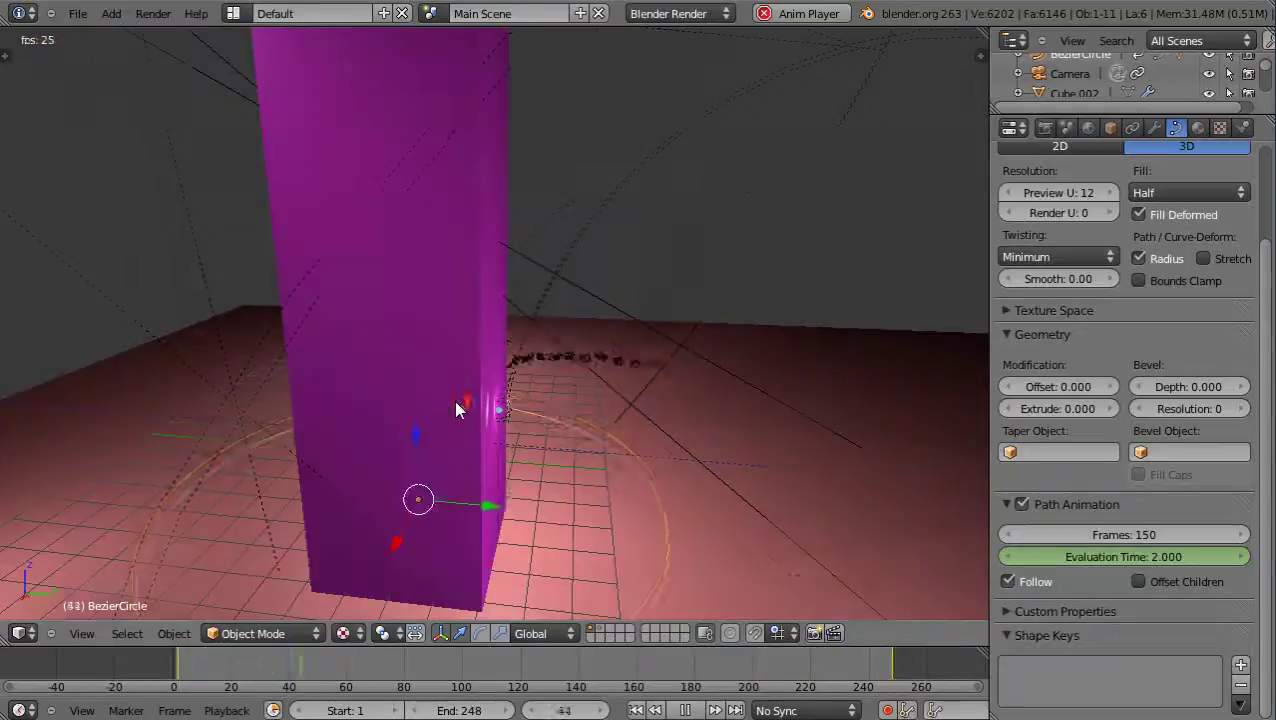
{"action": "scroll", "coordinate": [454, 400], "scroll_direction": "down", "scroll_amount": 5}
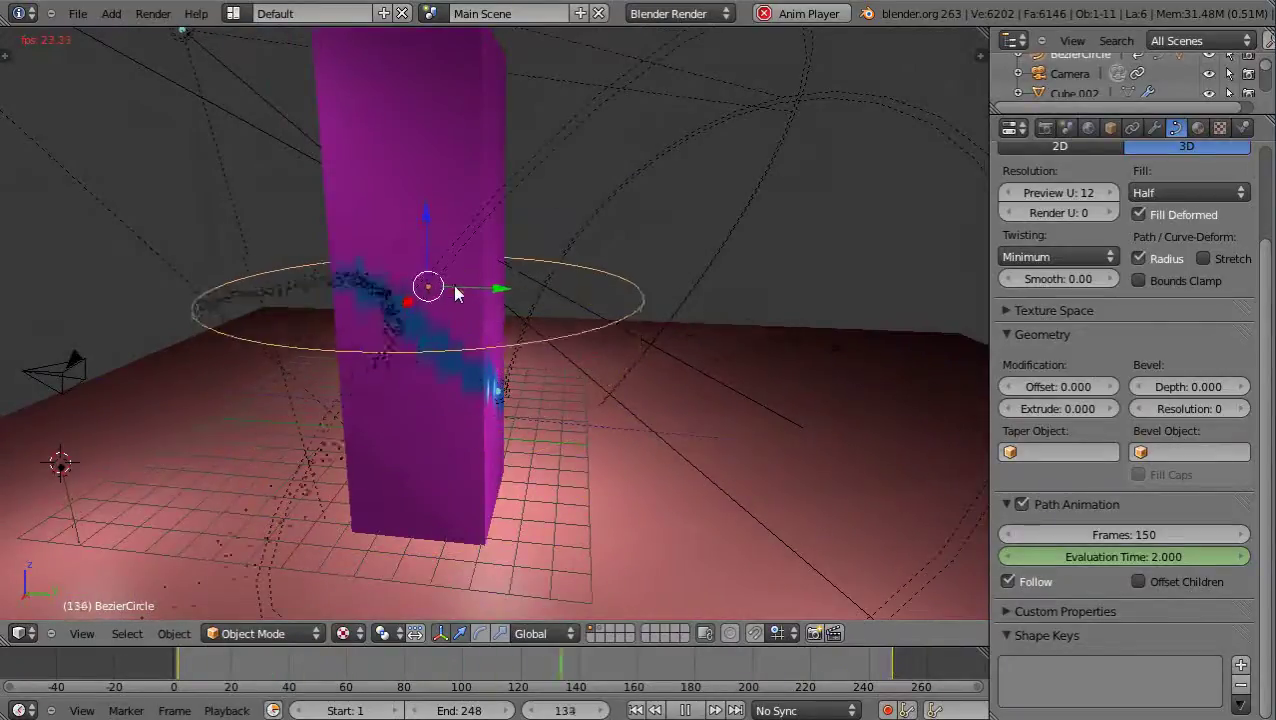
{"action": "key", "text": "Escape"}
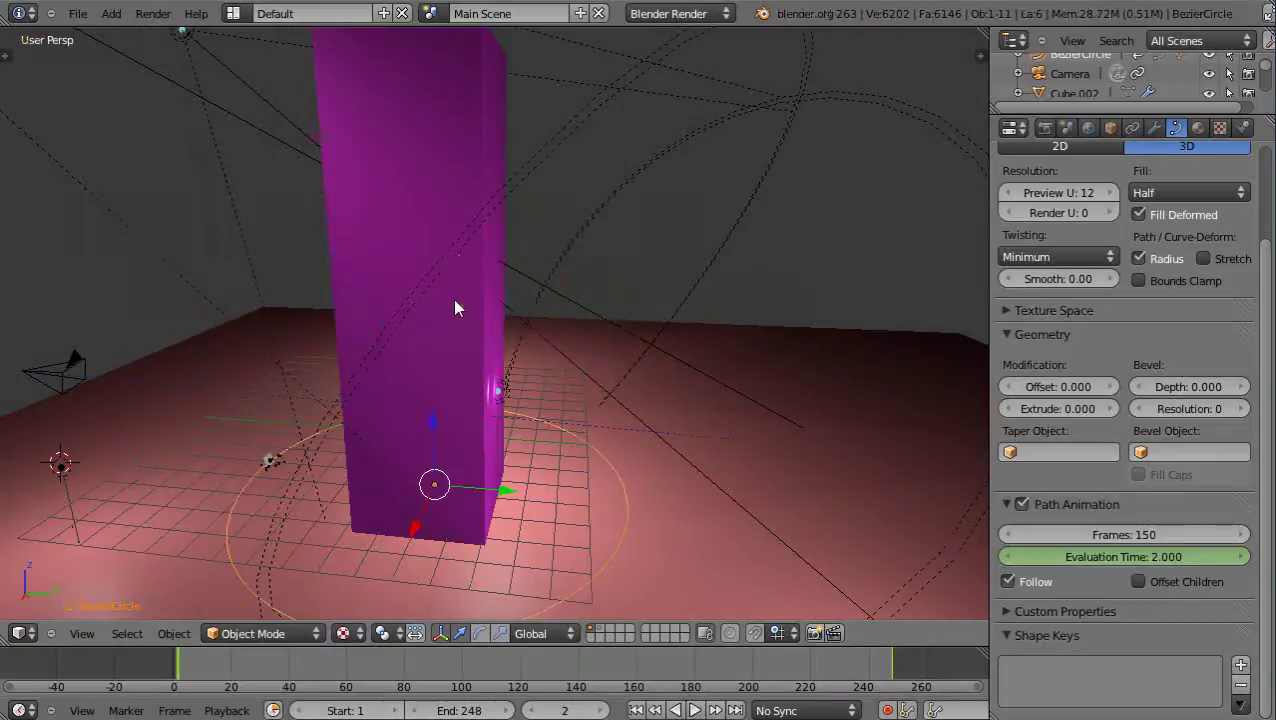
{"action": "scroll", "coordinate": [442, 360], "scroll_direction": "up", "scroll_amount": 5}
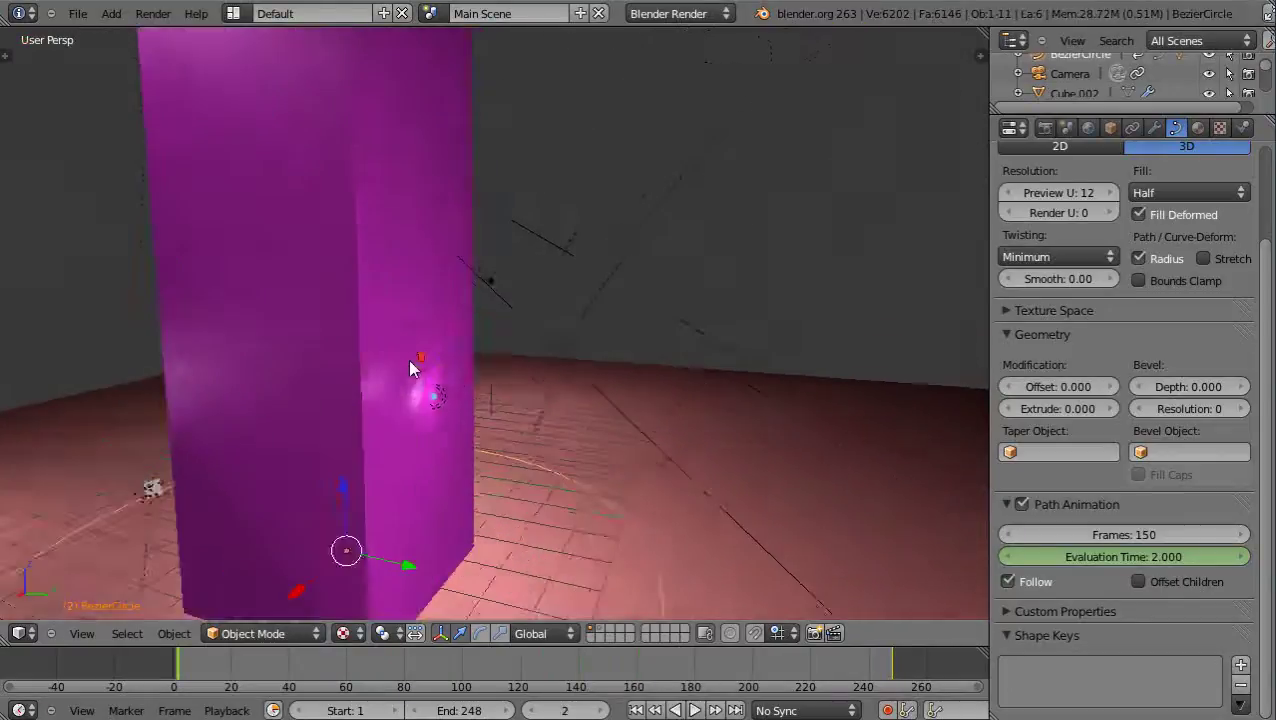
{"action": "scroll", "coordinate": [410, 369], "scroll_direction": "down", "scroll_amount": 4}
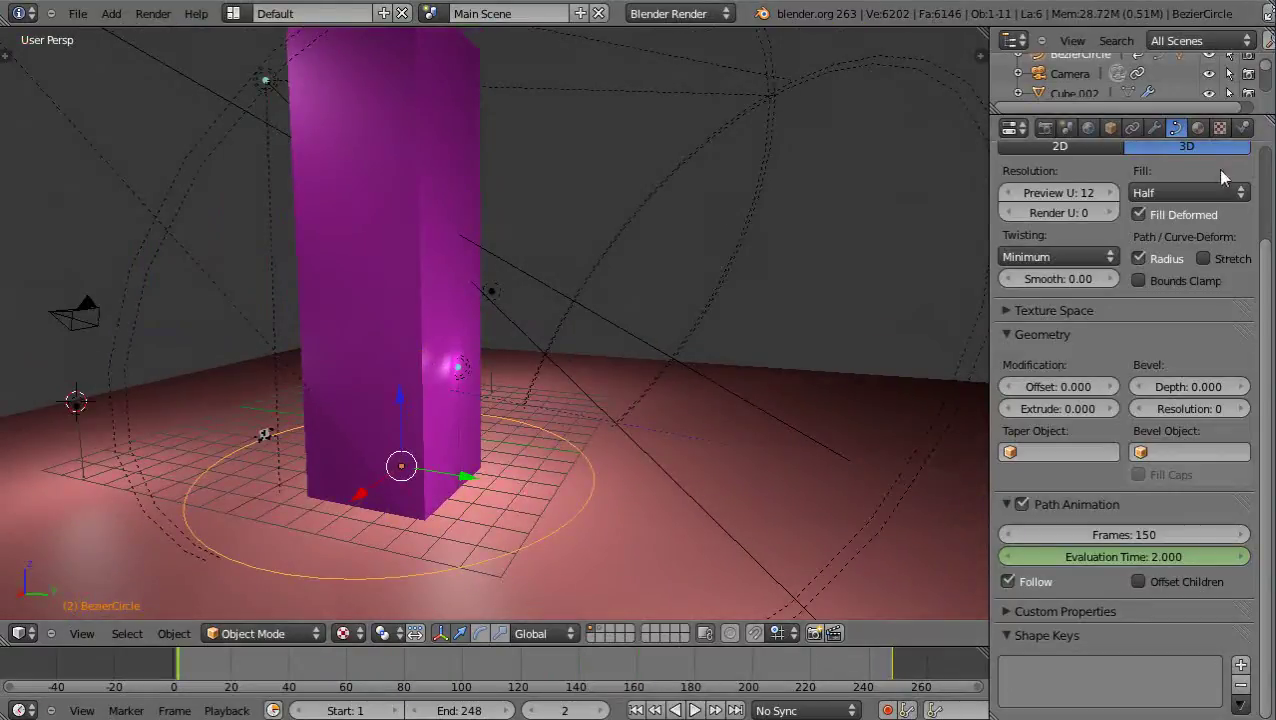
Switch Cube.002's Dynamic Paint surface type from Paint to Displace in the Physics tab.
{"action": "right_click", "coordinate": [405, 290]}
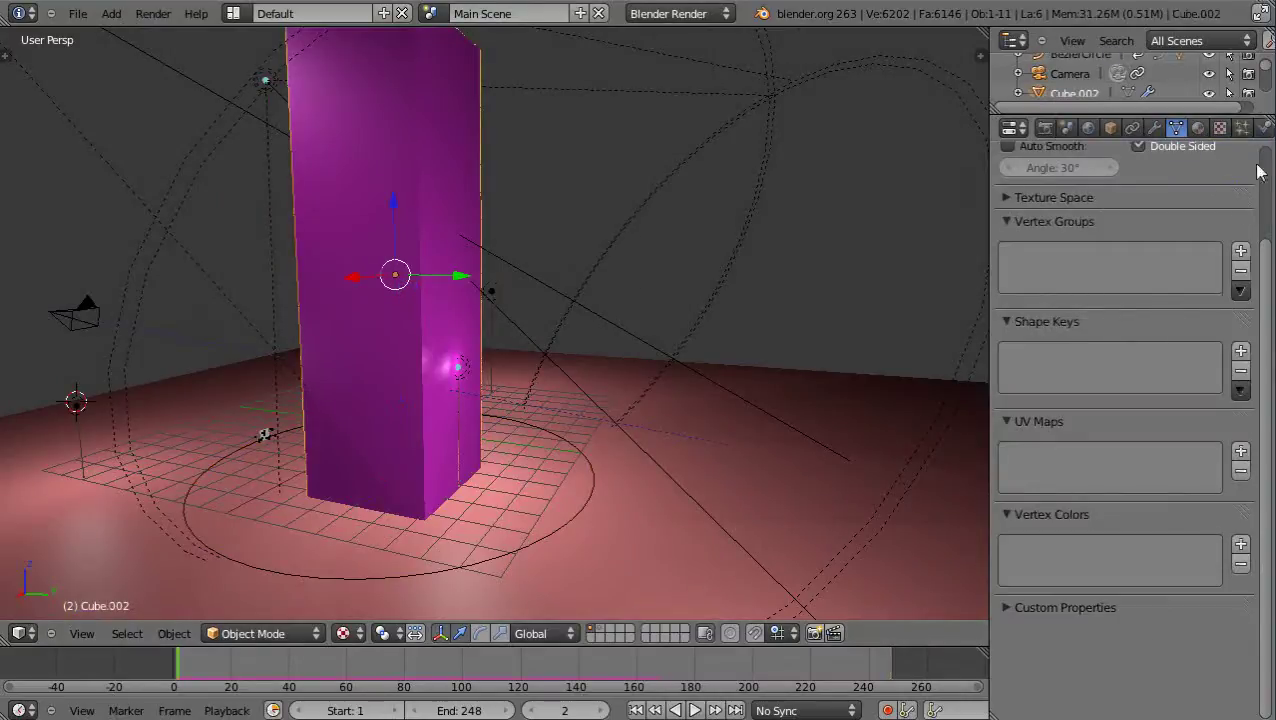
{"action": "left_click", "coordinate": [1266, 128]}
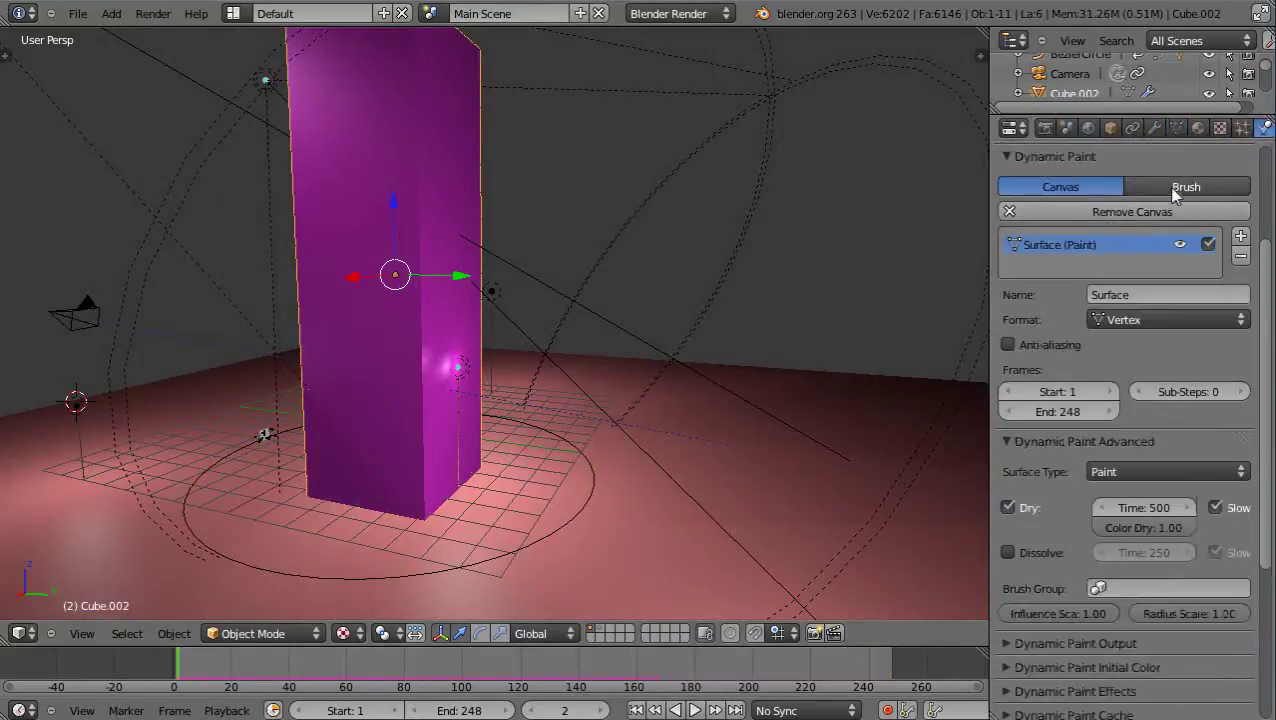
{"action": "left_click", "coordinate": [1198, 472]}
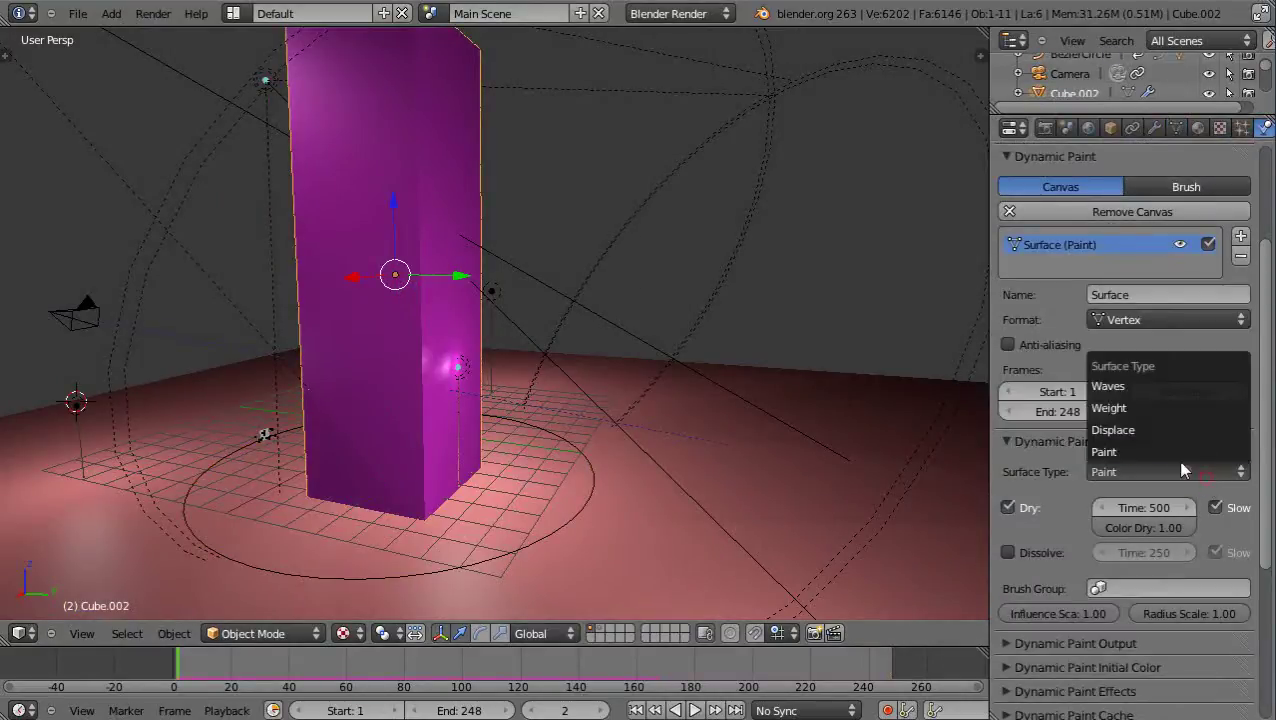
{"action": "left_click", "coordinate": [1126, 431]}
{"action": "scroll", "coordinate": [684, 472], "scroll_direction": "down", "scroll_amount": 4}
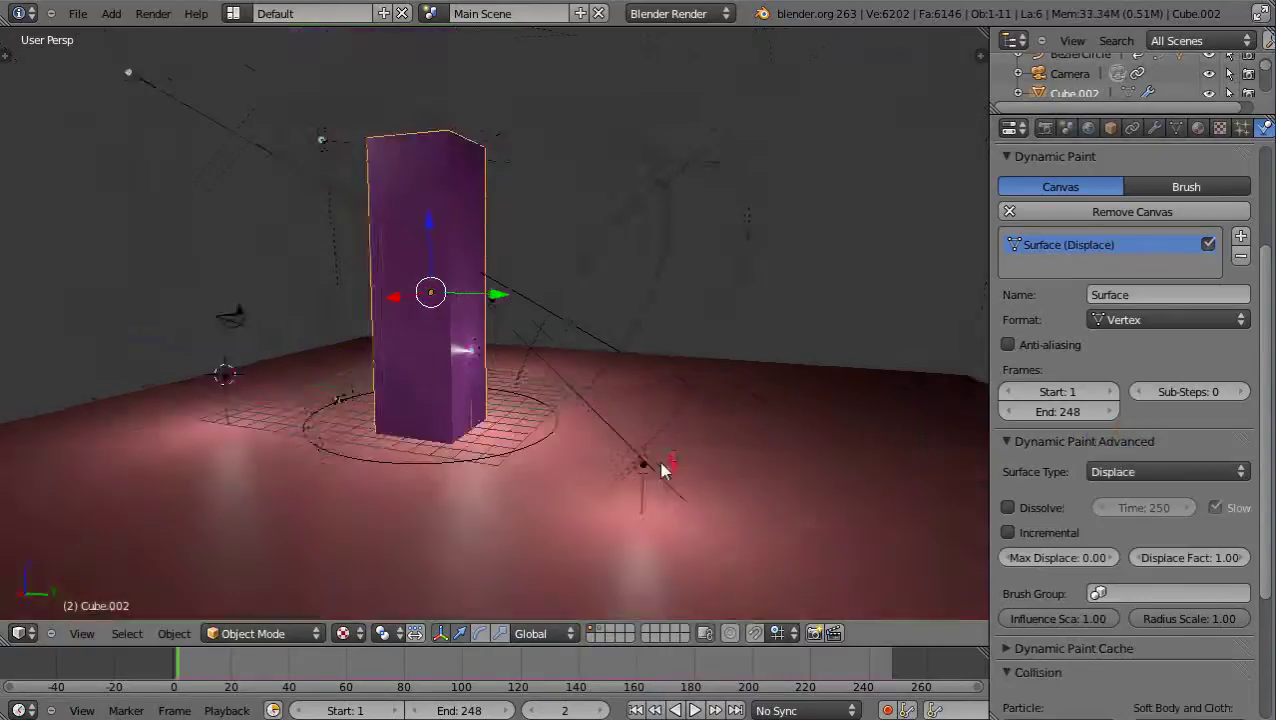
{"action": "scroll", "coordinate": [661, 464], "scroll_direction": "up", "scroll_amount": 5}
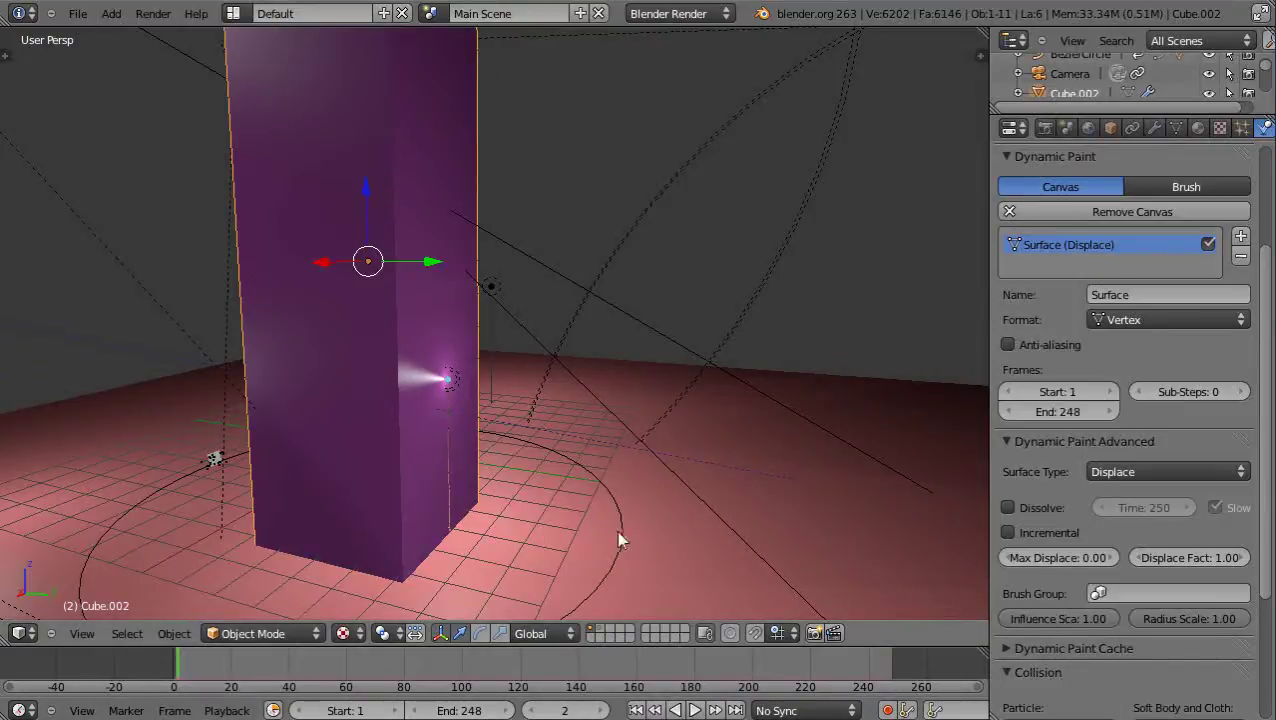
Play the animation to frame 225 while the circling particles carve displacement dents into the tower.
{"action": "scroll", "coordinate": [665, 672], "scroll_direction": "down", "scroll_amount": 2}
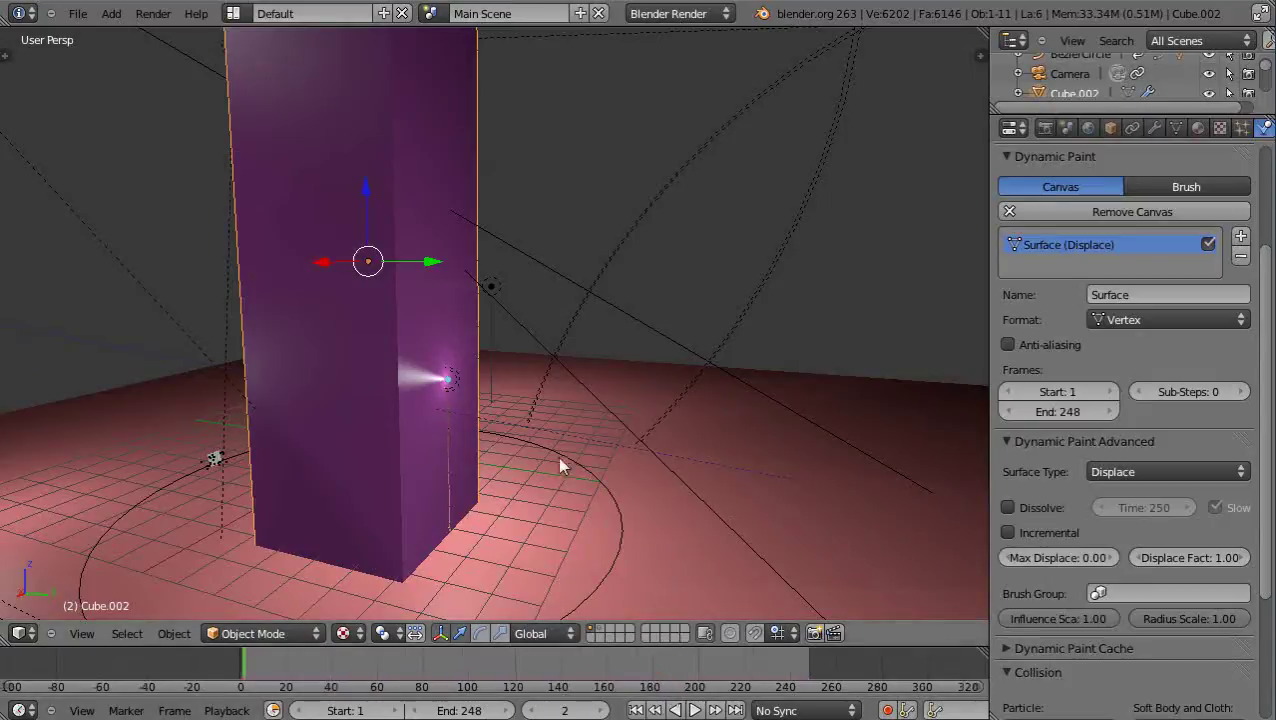
{"action": "key", "text": "alt+a"}
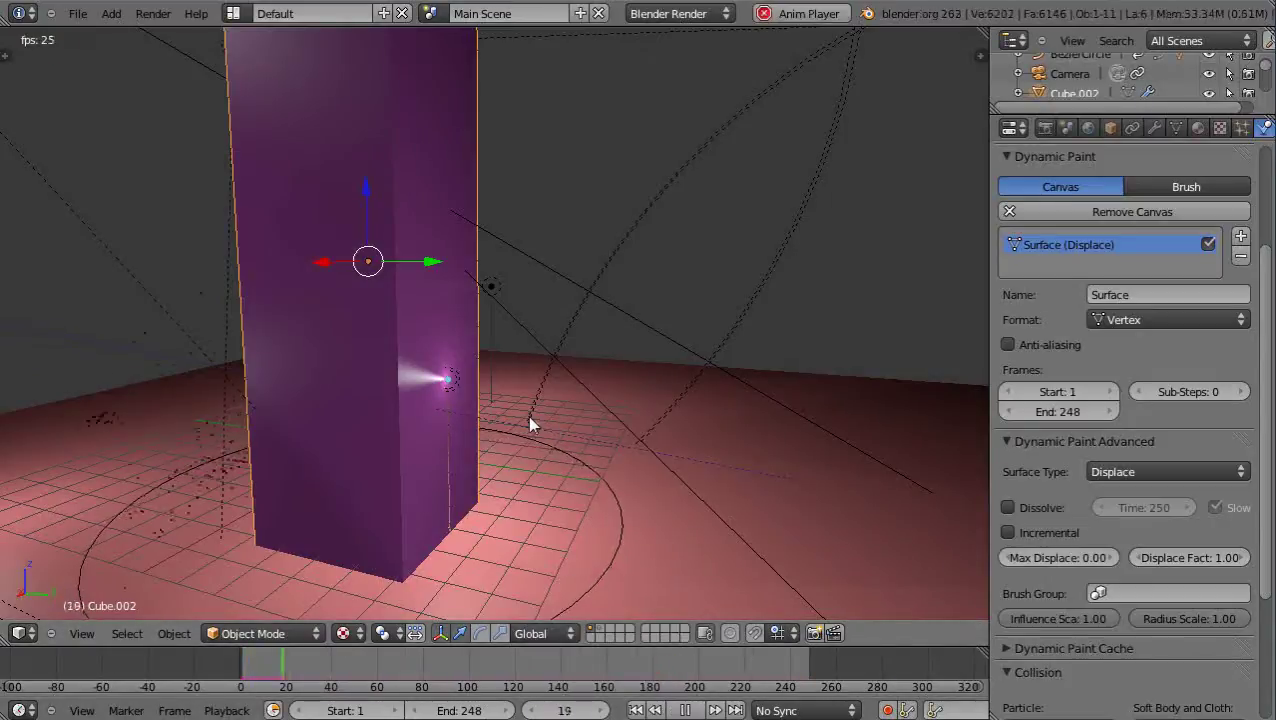
{"action": "scroll", "coordinate": [579, 447], "scroll_direction": "down", "scroll_amount": 3}
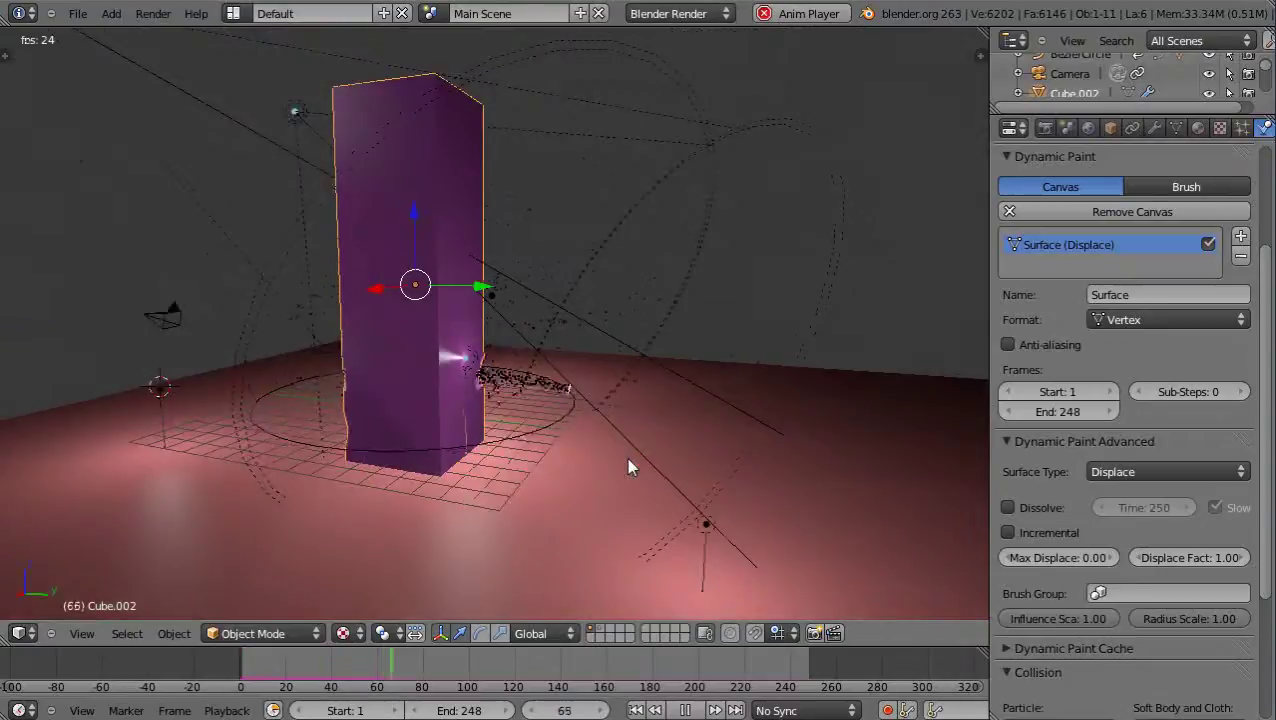
{"action": "scroll", "coordinate": [554, 446], "scroll_direction": "up", "scroll_amount": 5}
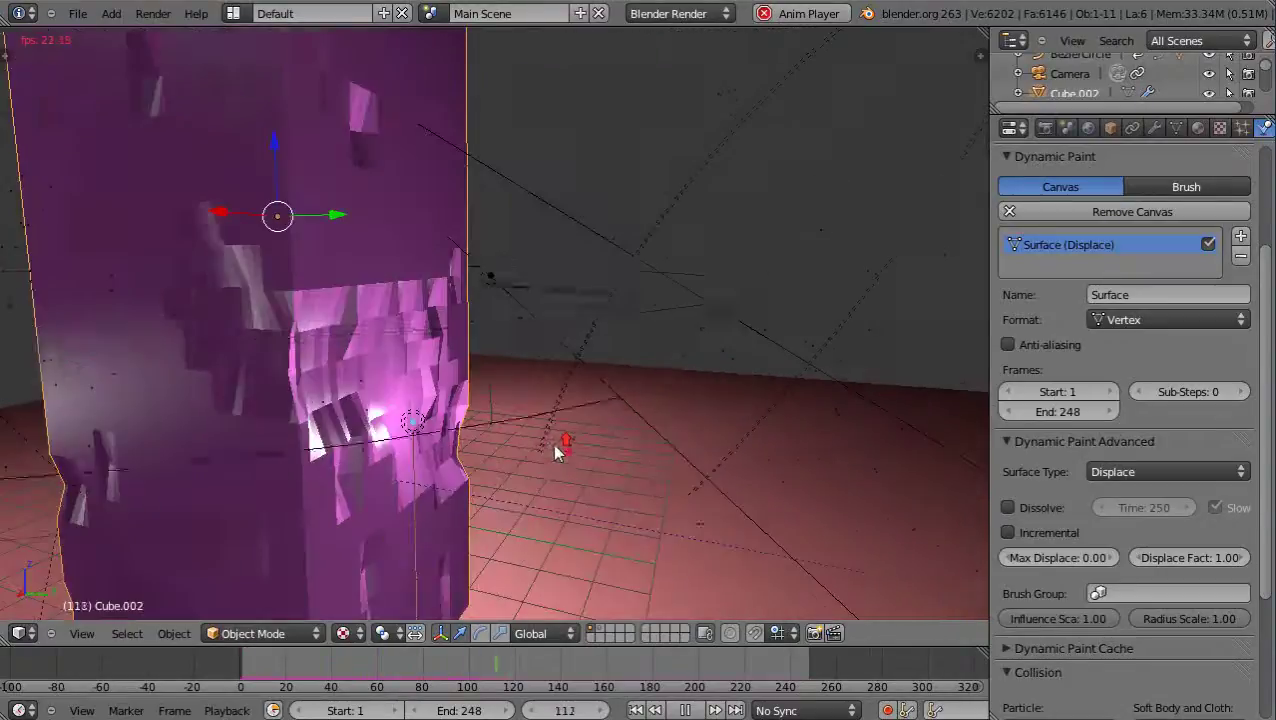
{"action": "scroll", "coordinate": [541, 445], "scroll_direction": "down", "scroll_amount": 4}
{"action": "scroll", "coordinate": [540, 441], "scroll_direction": "down", "scroll_amount": 2}
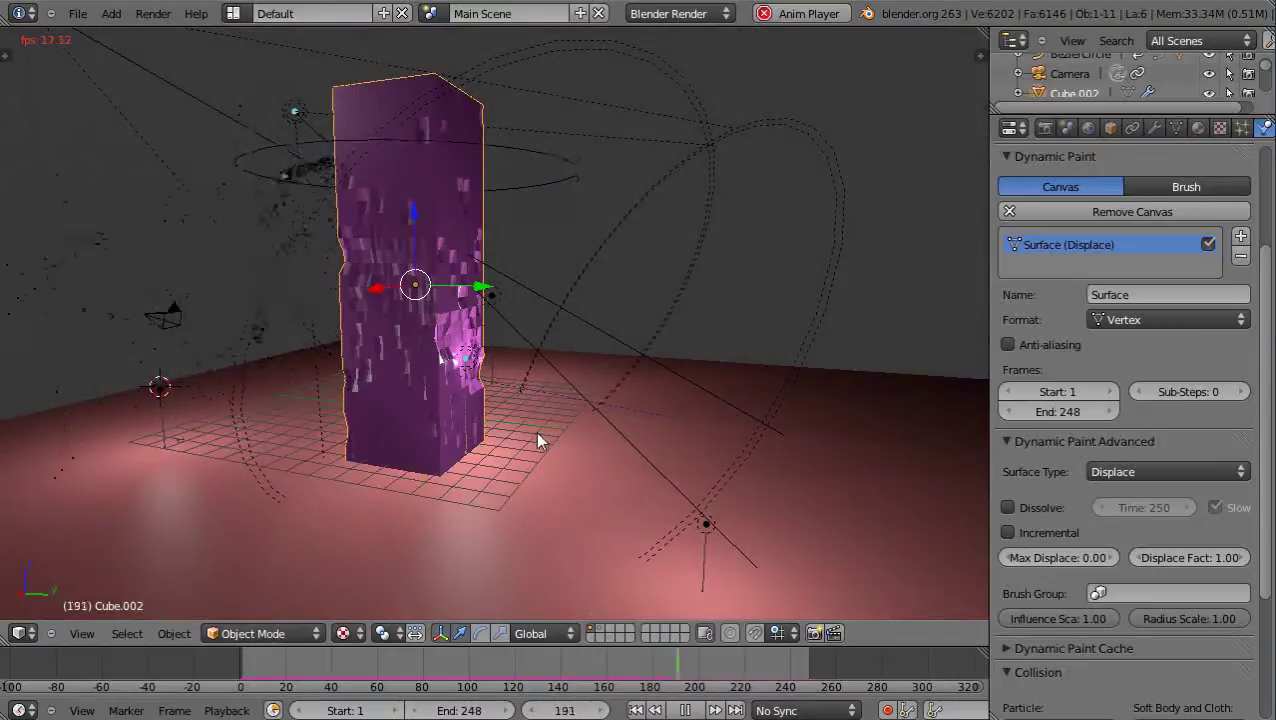
Pause playback at frame 229 and orbit around the purple tower to inspect its jagged pits.
{"action": "left_click", "coordinate": [685, 710]}
{"action": "middle_click_drag", "start_coordinate": [642, 478], "coordinate": [515, 408]}
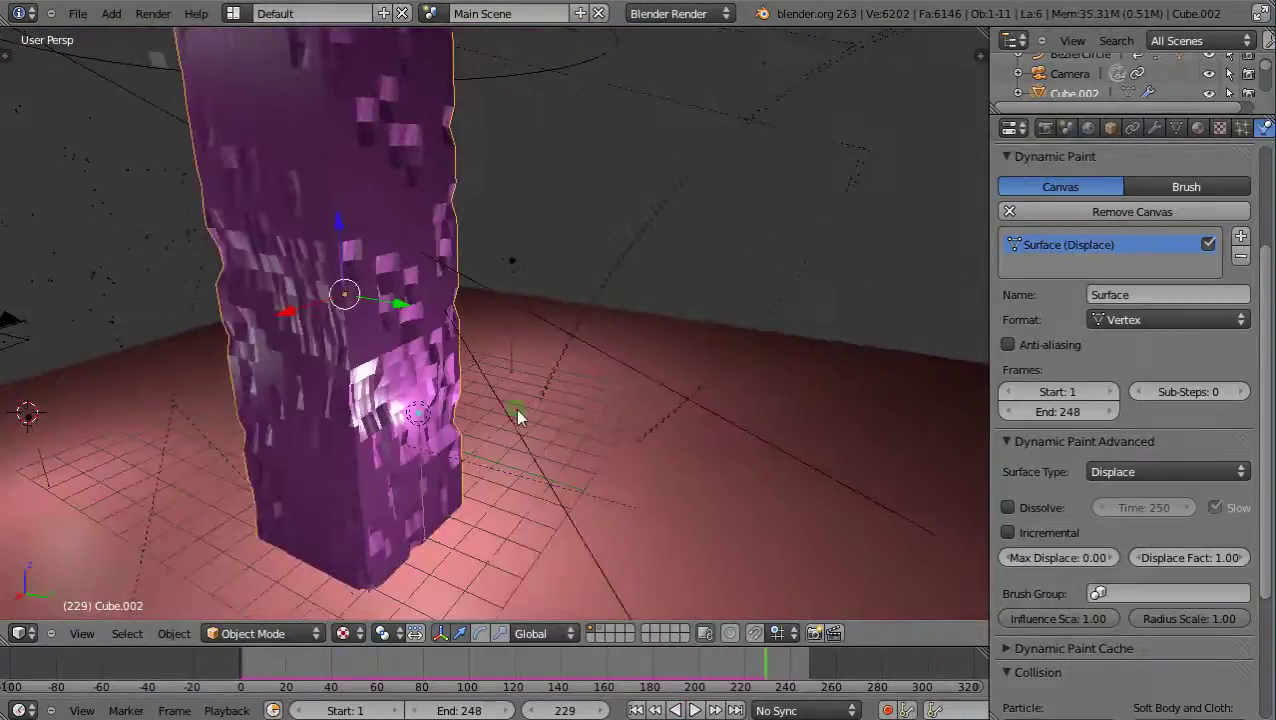
{"action": "scroll", "coordinate": [505, 407], "scroll_direction": "down", "scroll_amount": 5}
{"action": "scroll", "coordinate": [480, 406], "scroll_direction": "up", "scroll_amount": 5}
{"action": "scroll", "coordinate": [710, 440], "scroll_direction": "down", "scroll_amount": 5}
{"action": "scroll", "coordinate": [658, 455], "scroll_direction": "up", "scroll_amount": 6}
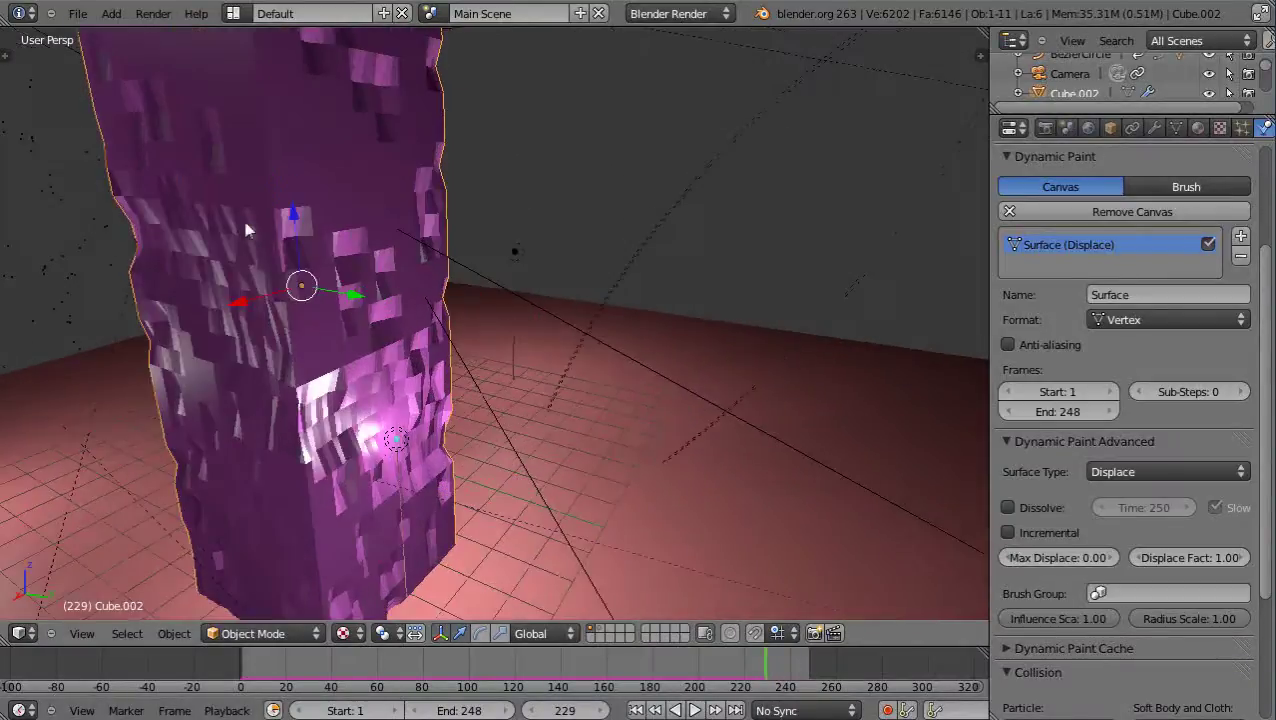
{"action": "scroll", "coordinate": [388, 350], "scroll_direction": "down", "scroll_amount": 3}
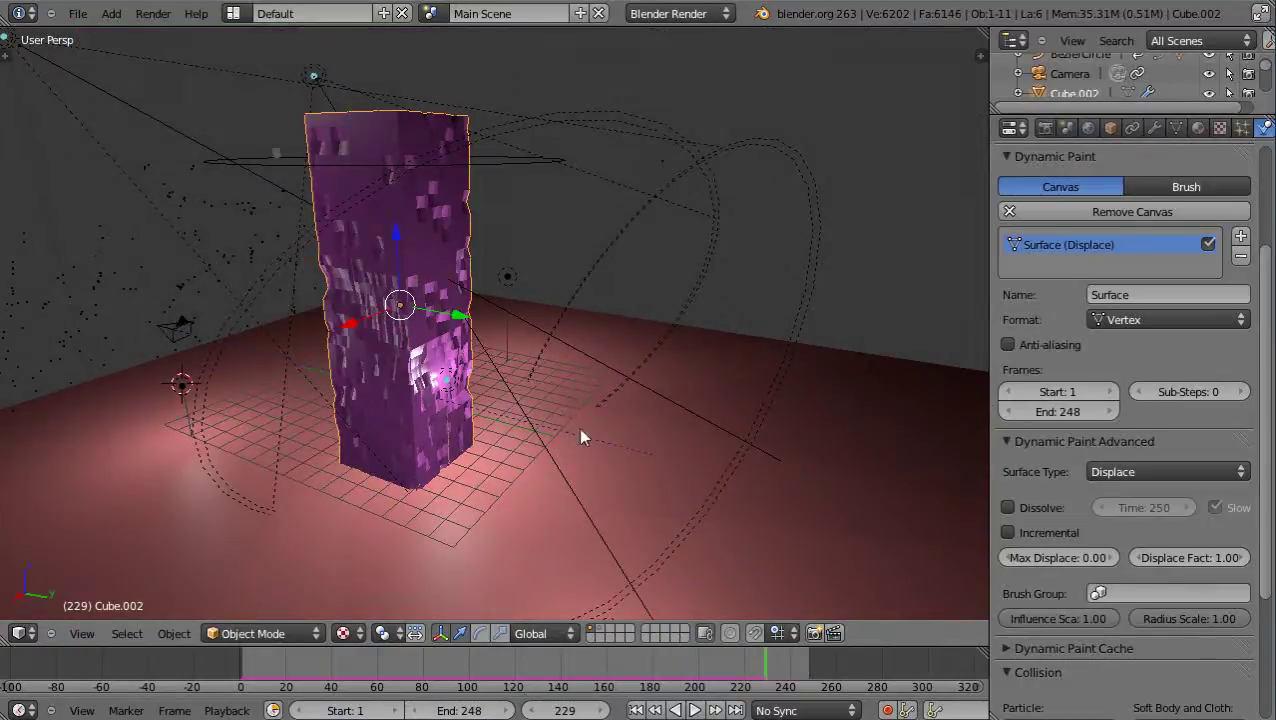
{"action": "scroll", "coordinate": [643, 448], "scroll_direction": "down", "scroll_amount": 4}
{"action": "scroll", "coordinate": [623, 436], "scroll_direction": "up", "scroll_amount": 5}
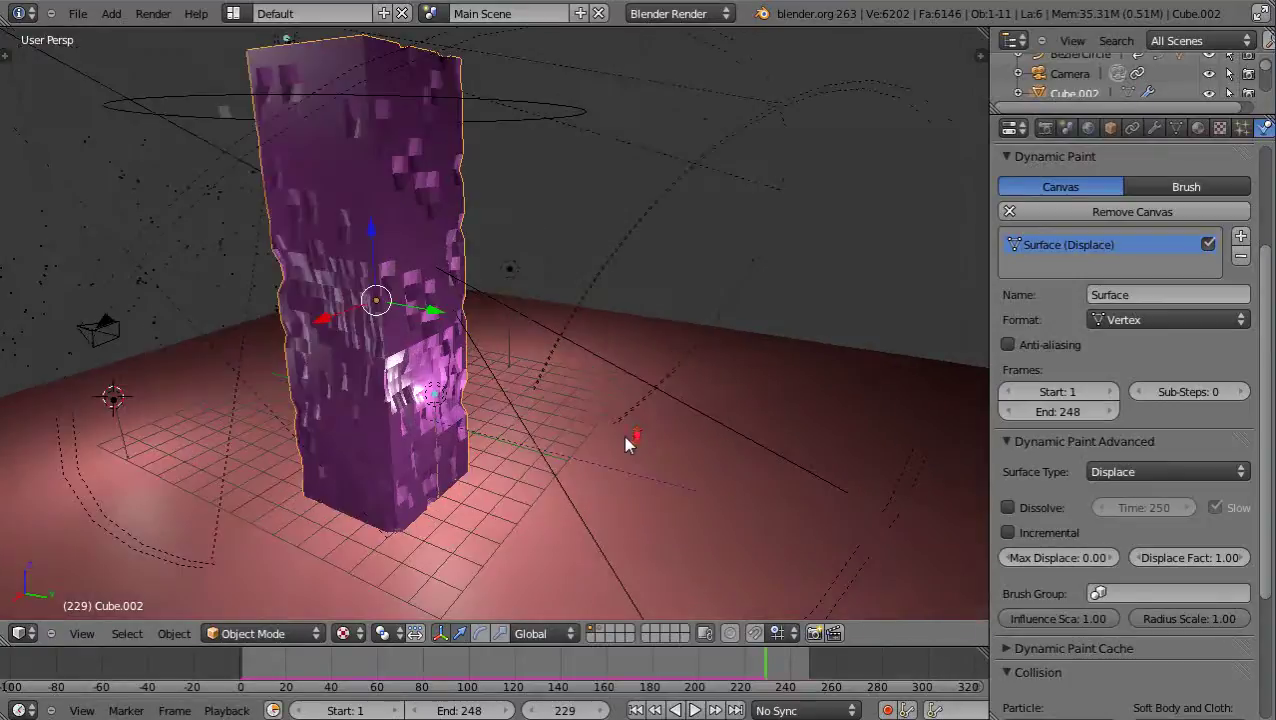